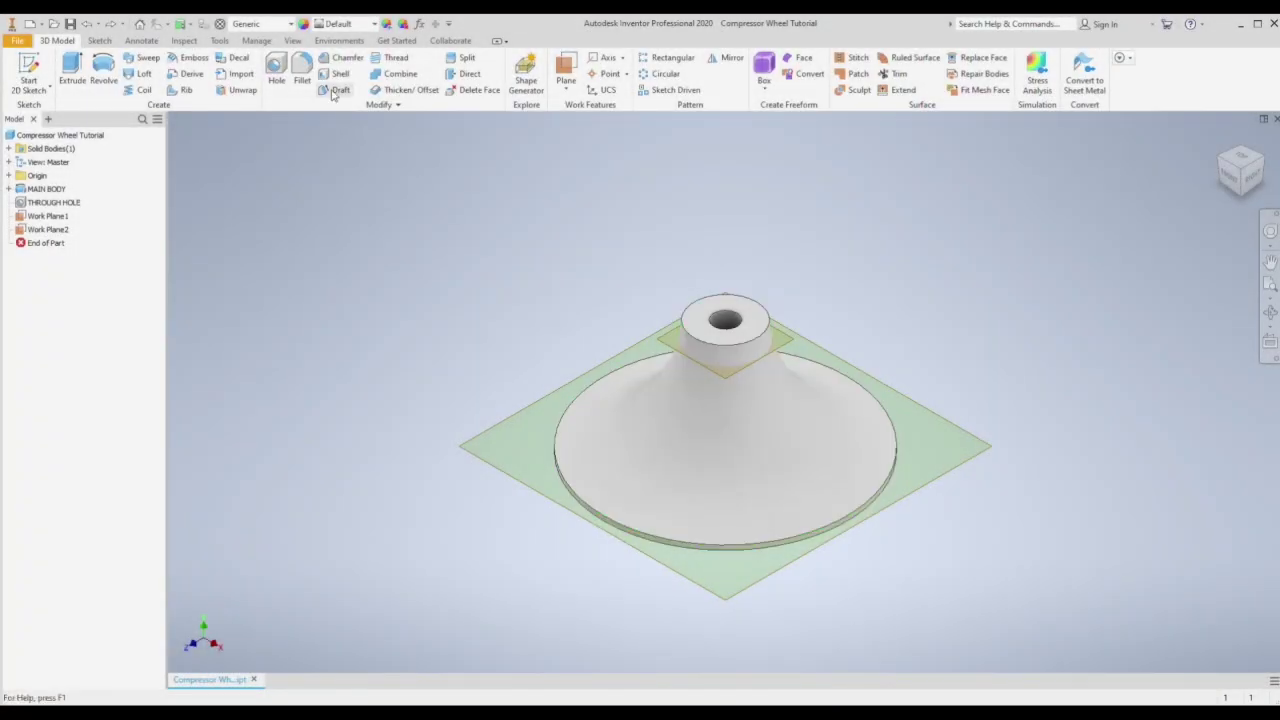
# Step: Switch the model to a see-through visual style with hidden edges drawn as dashed lines
pyautogui.click(291, 41)
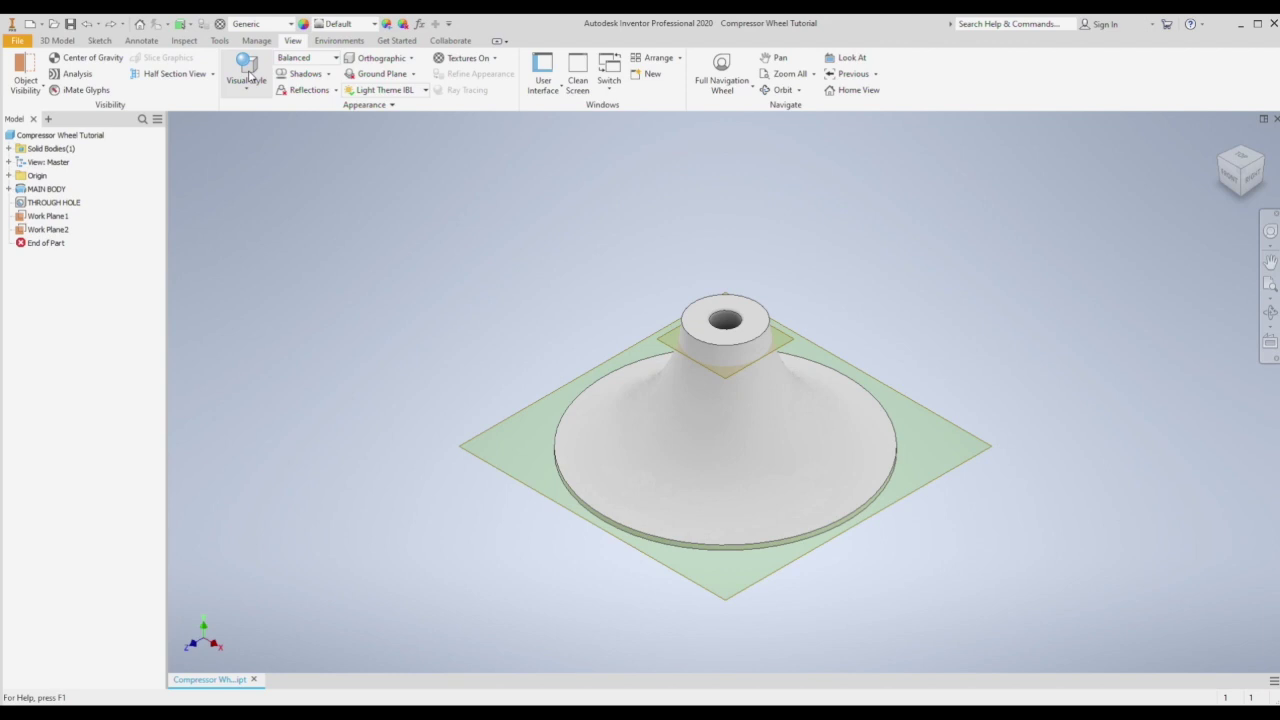
pyautogui.click(311, 254)
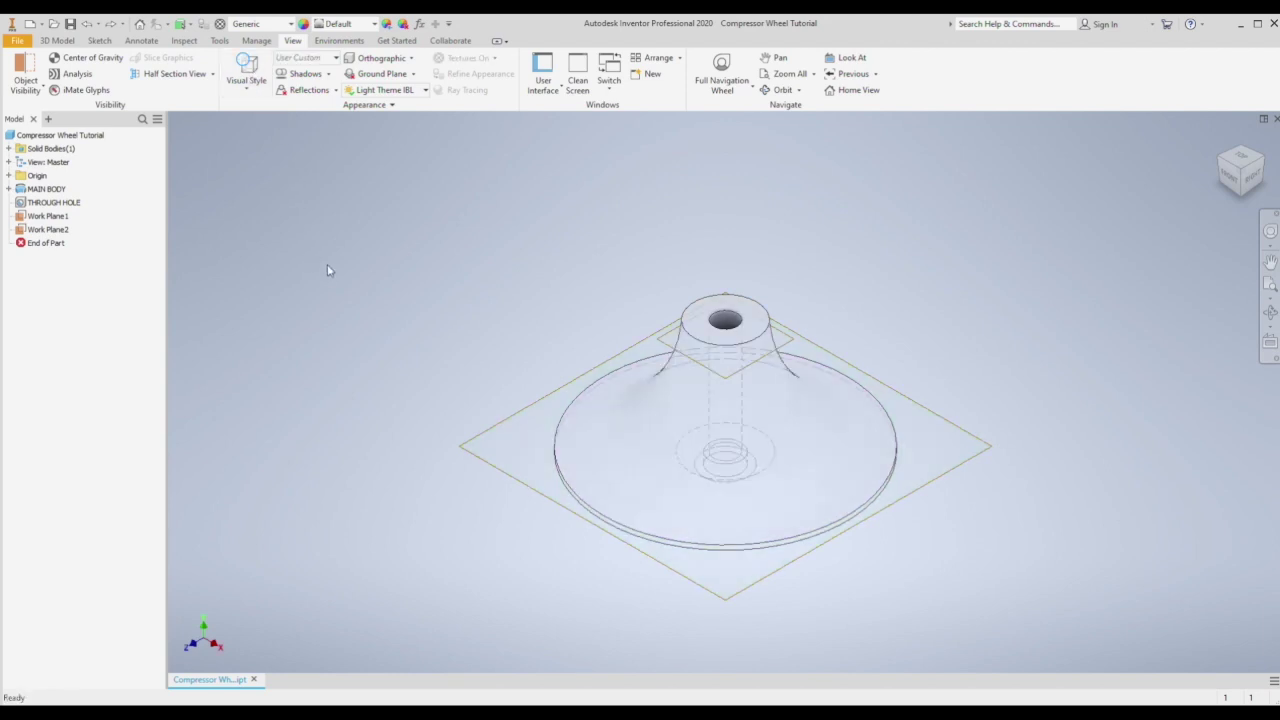
# Step: Start a sketch on the large work plane at the wheel's base and draw an origin-centred circle of 8.5 mm radius
pyautogui.click(57, 40)
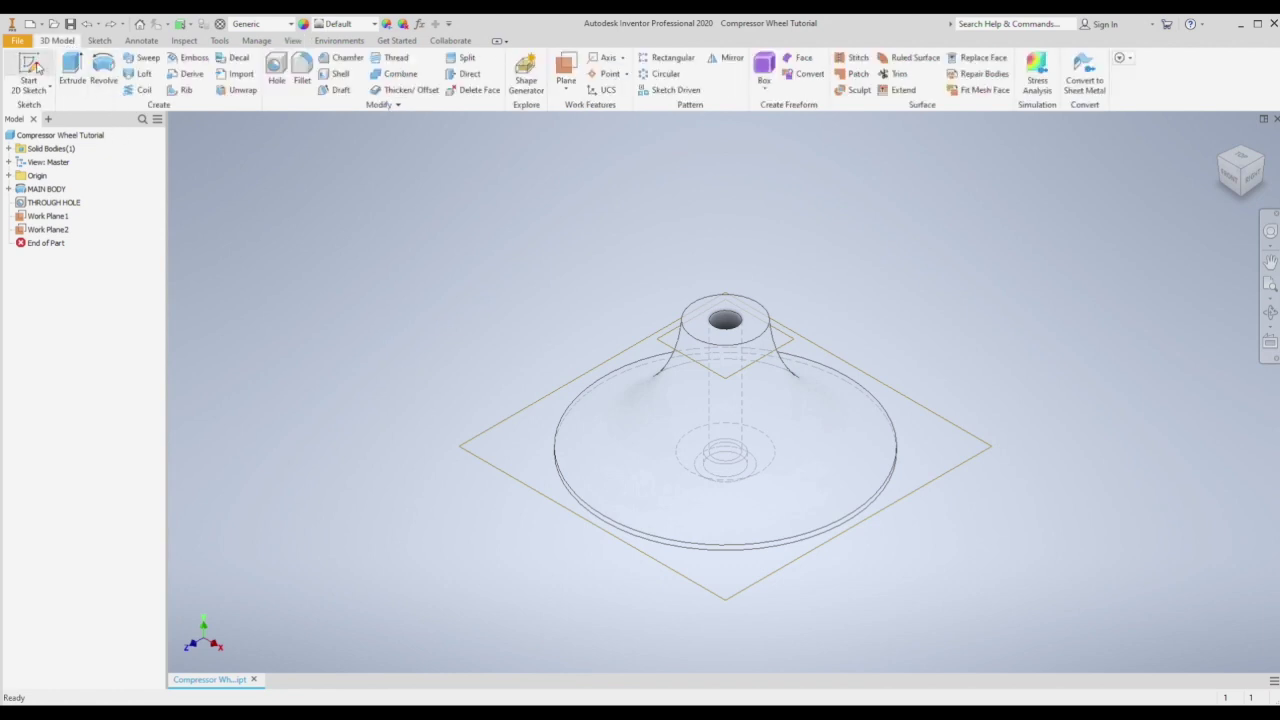
pyautogui.click(45, 77)
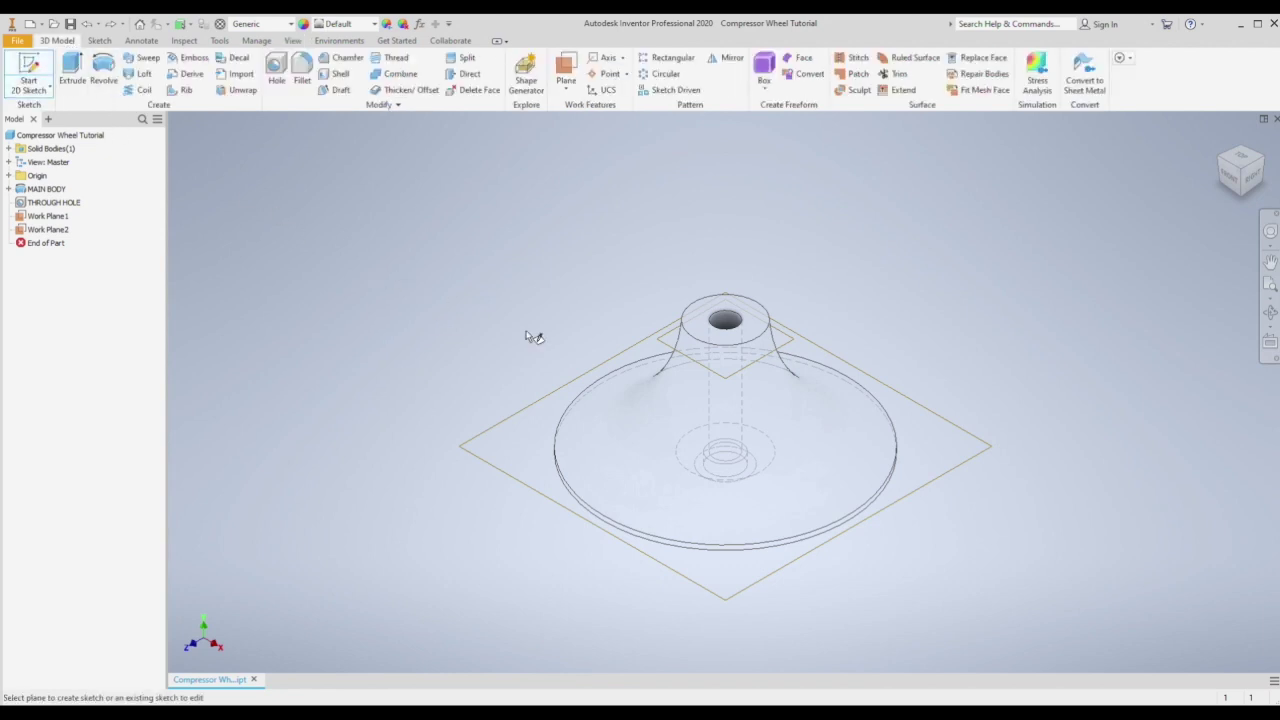
pyautogui.click(973, 443)
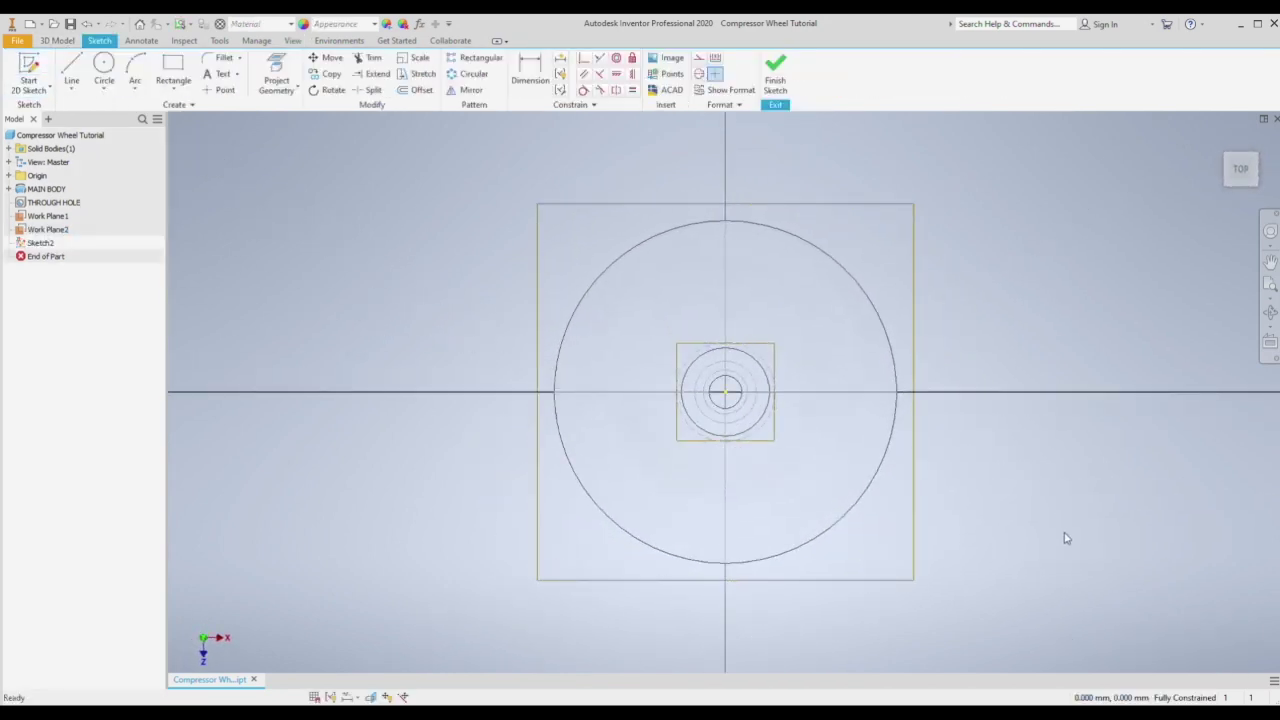
pyautogui.click(99, 67)
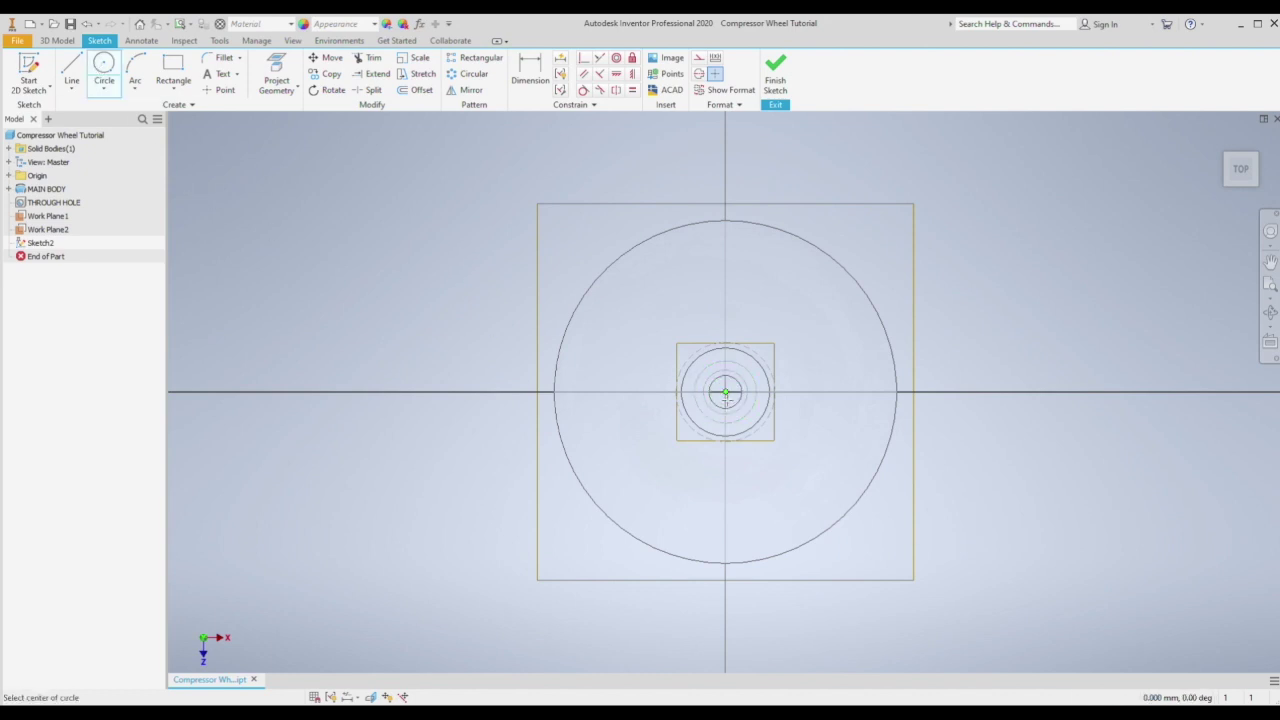
pyautogui.click(726, 393)
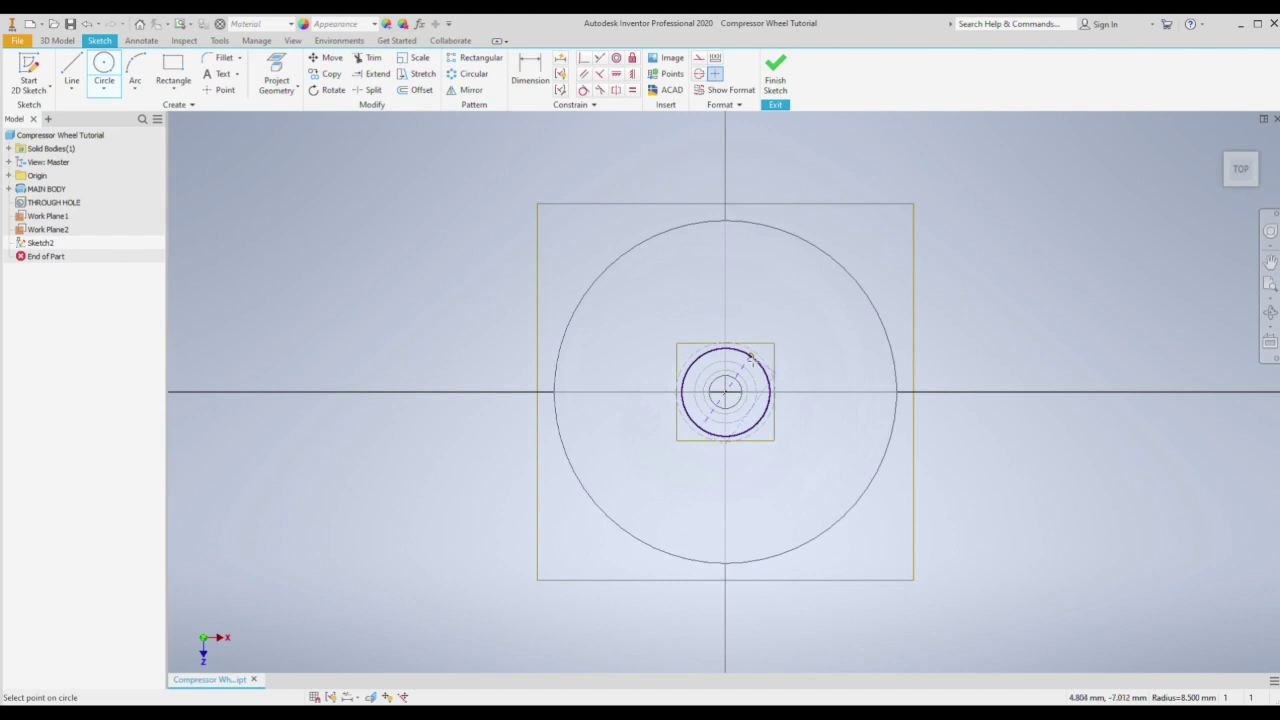
pyautogui.click(758, 363)
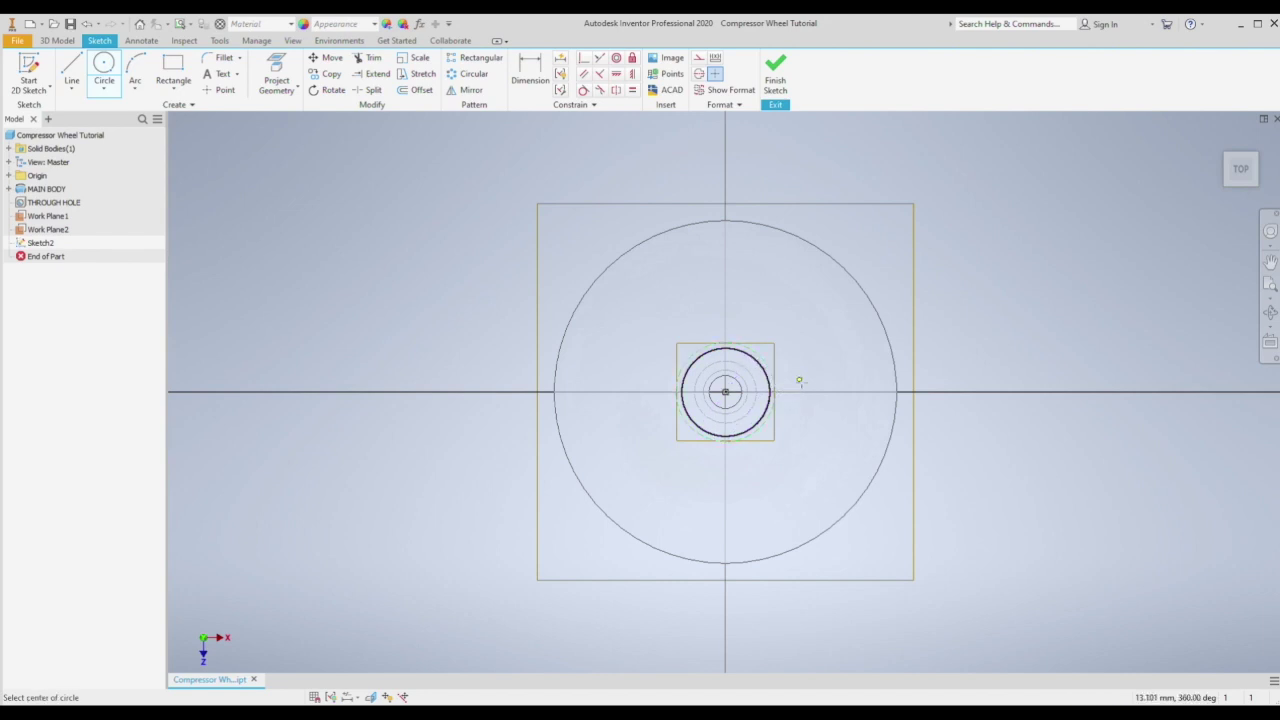
pyautogui.press('Escape')
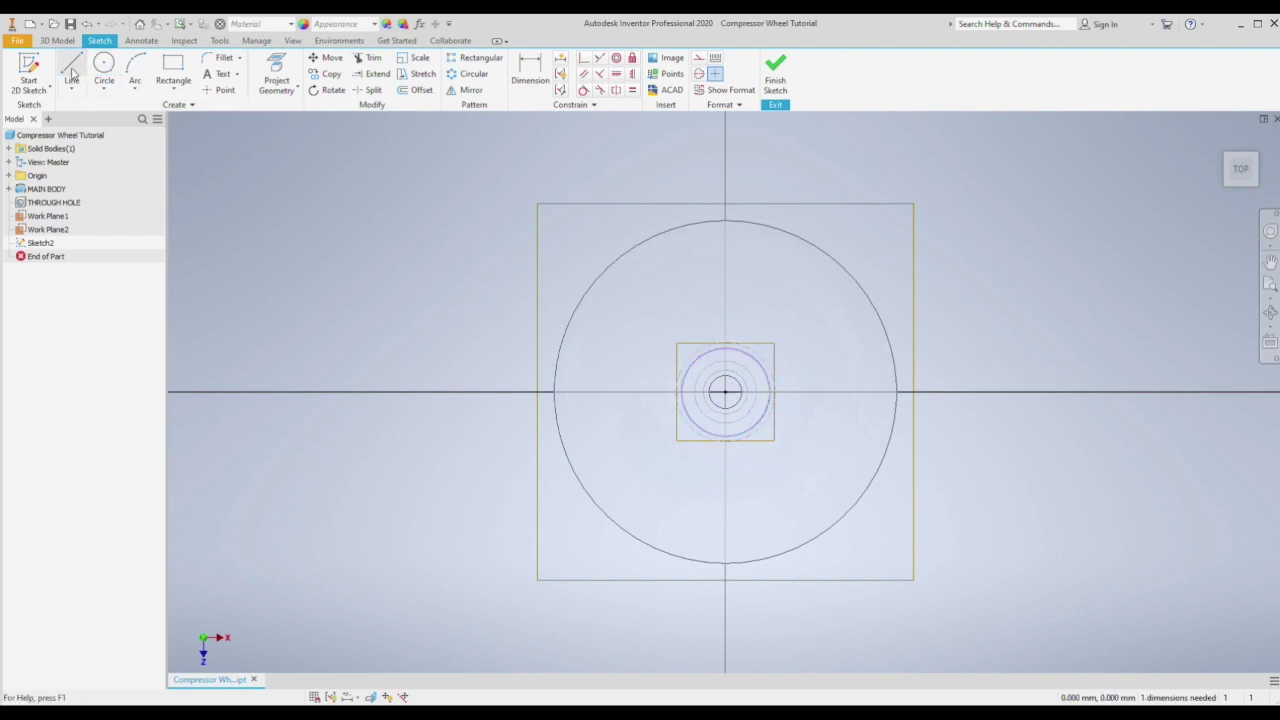
# Step: Draw a horizontal line from the origin along the positive X direction to just beyond the large work plane's edge
pyautogui.click(71, 67)
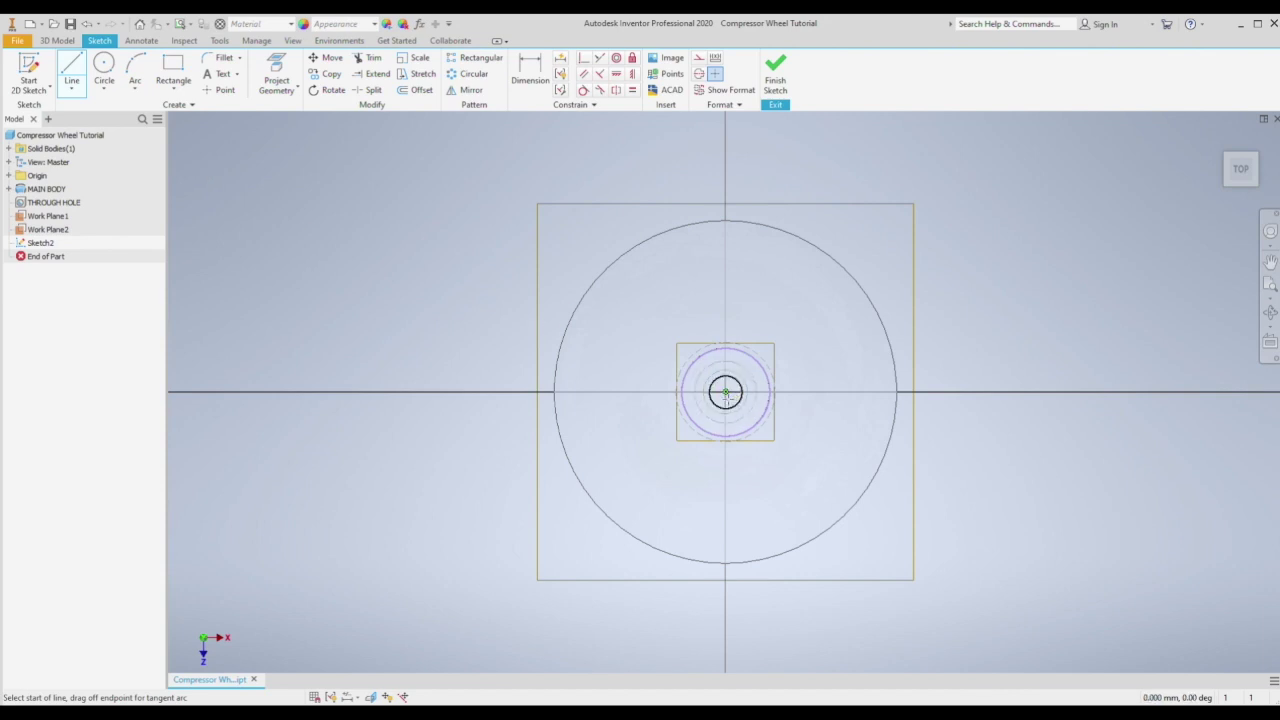
pyautogui.click(725, 391)
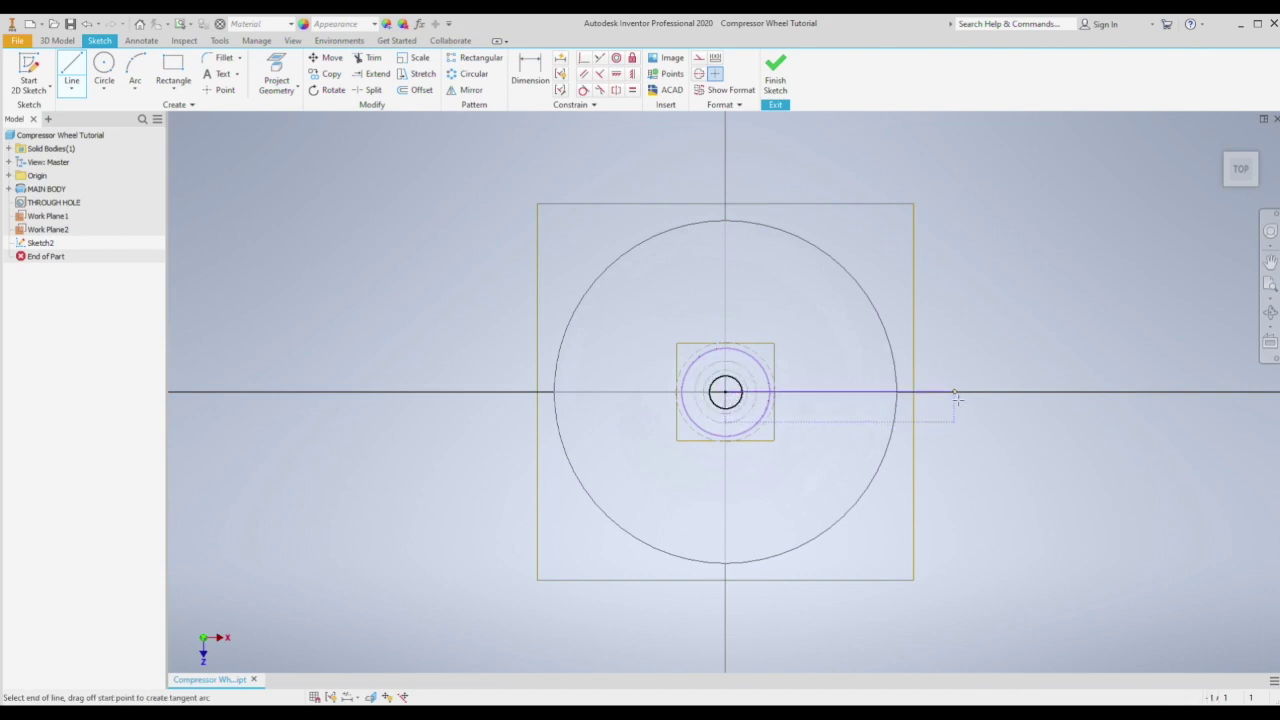
pyautogui.press('Escape')
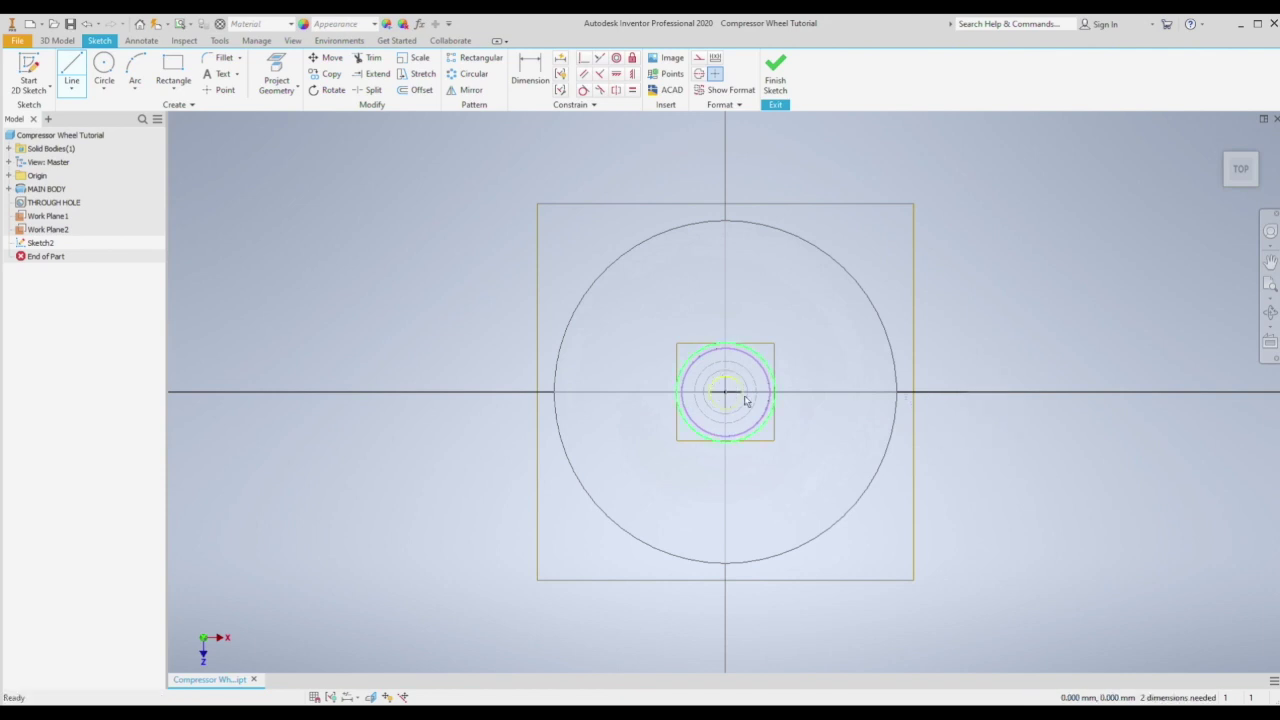
pyautogui.press('Escape')
# Step: Trim away the part of the horizontal line that lies inside the 8.5 mm radius circle
pyautogui.click(366, 58)
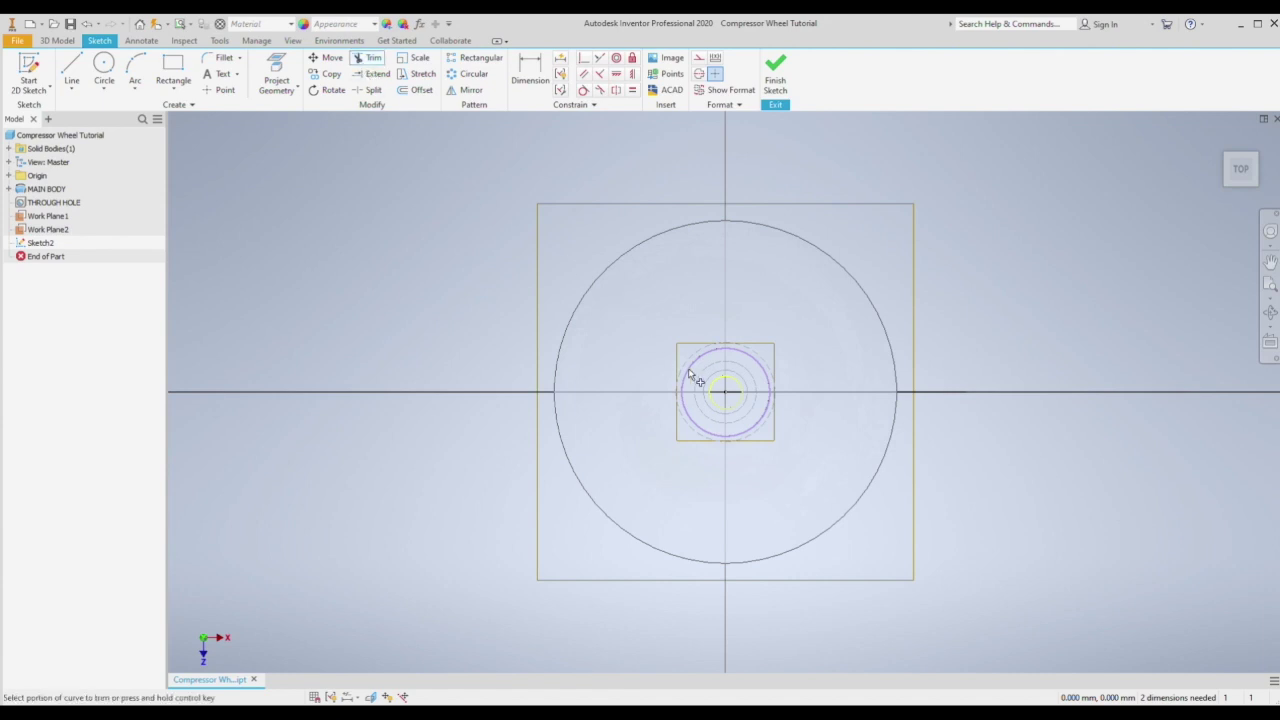
pyautogui.click(731, 399)
pyautogui.press('Escape')
# Step: Convert the 8.5 mm radius circle to construction geometry and finish the sketch
pyautogui.click(761, 375)
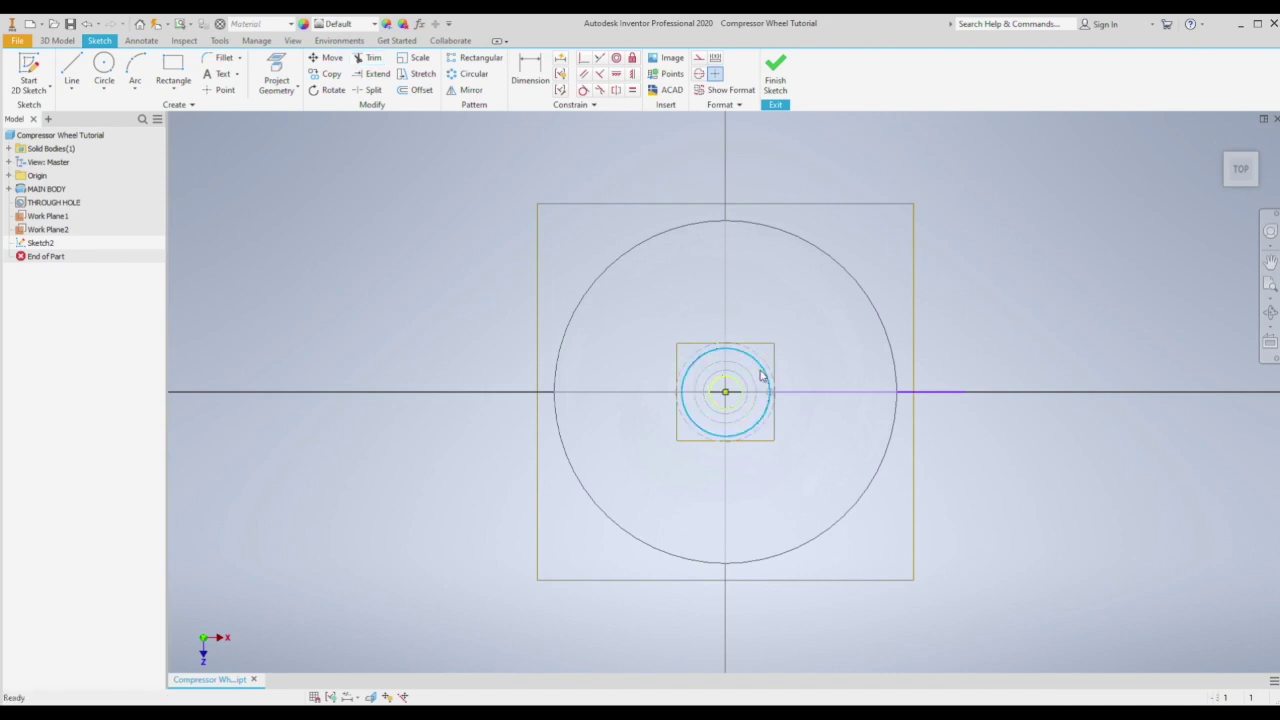
pyautogui.click(802, 350)
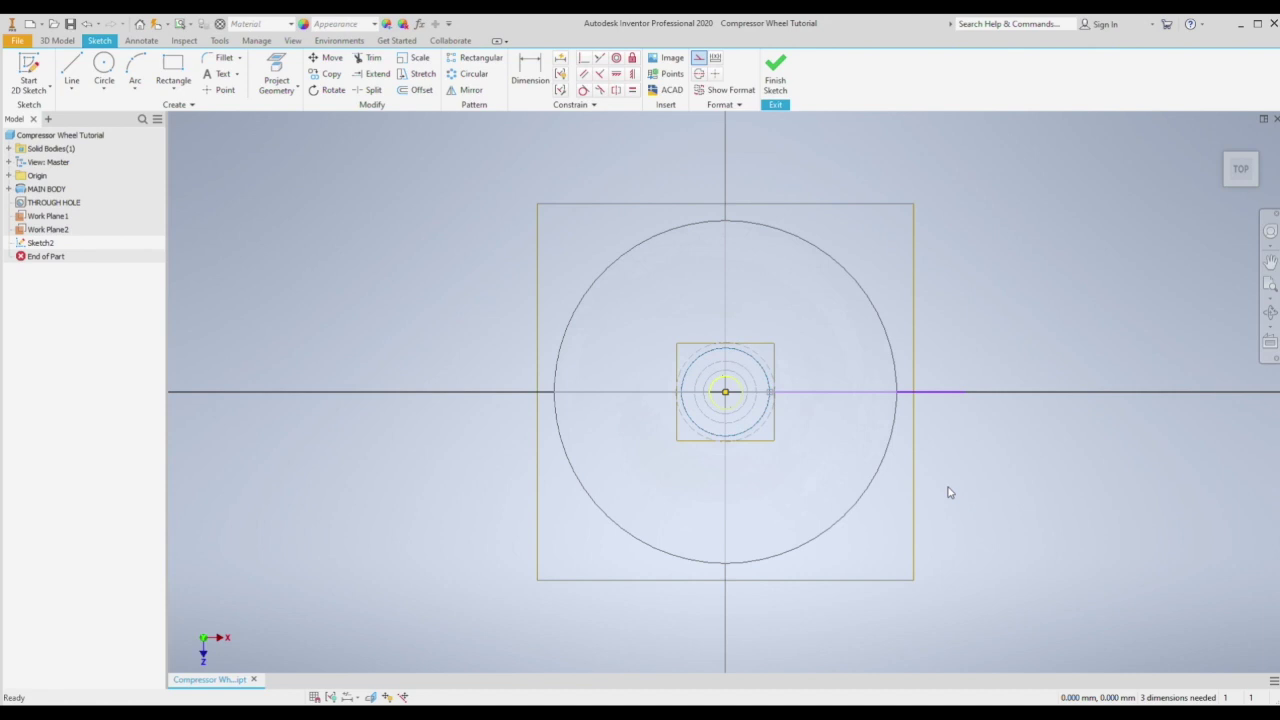
pyautogui.click(775, 80)
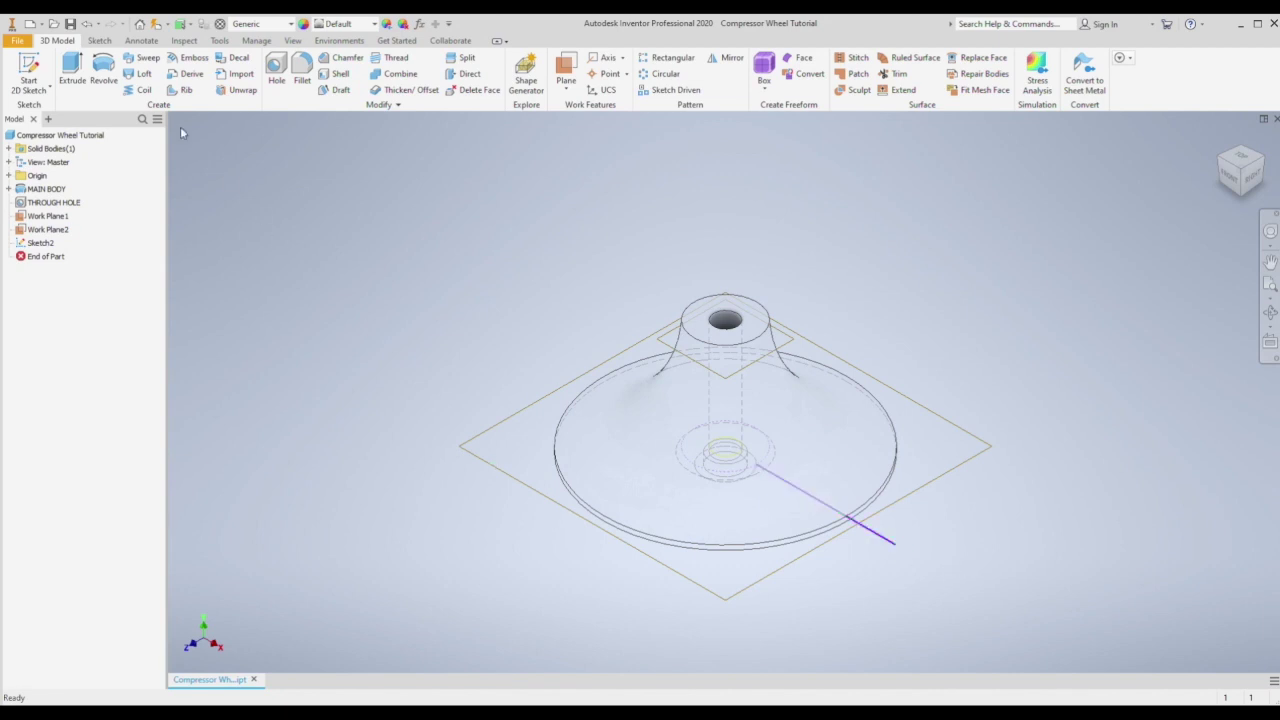
# Step: Start a sketch on the small upper work plane and draw an origin-centred circle of 6 mm radius
pyautogui.click(30, 66)
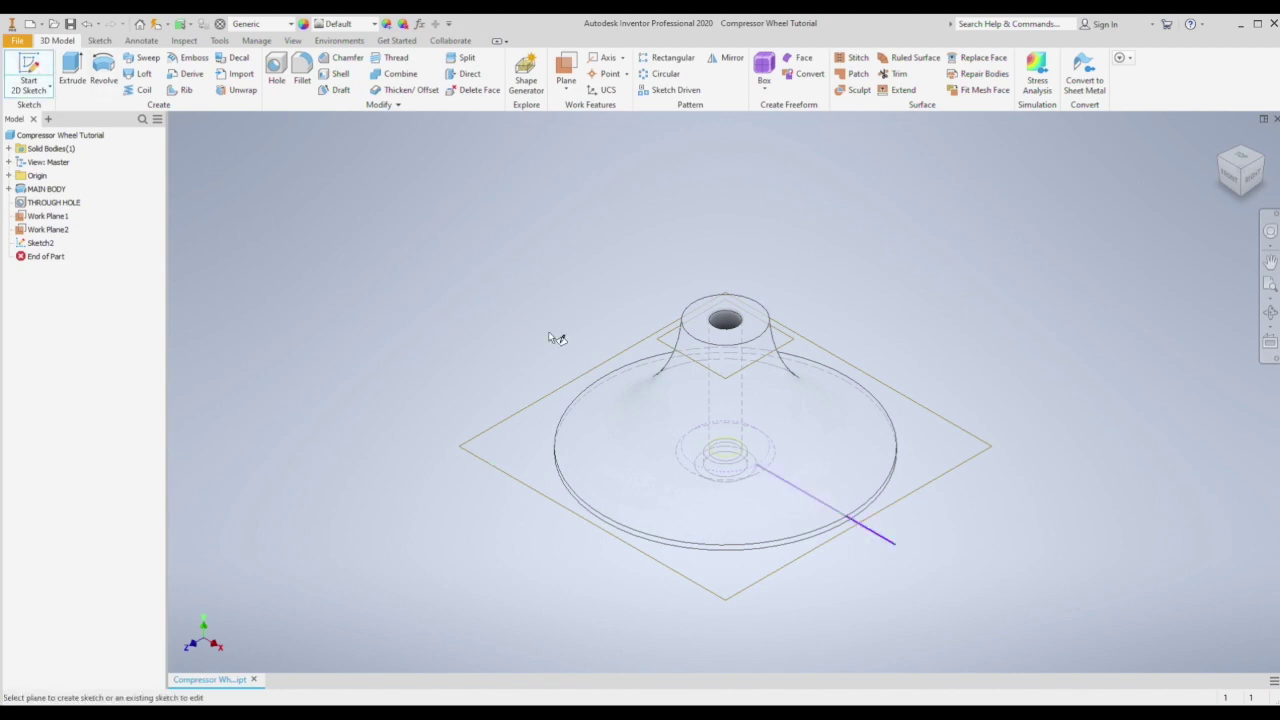
pyautogui.click(785, 343)
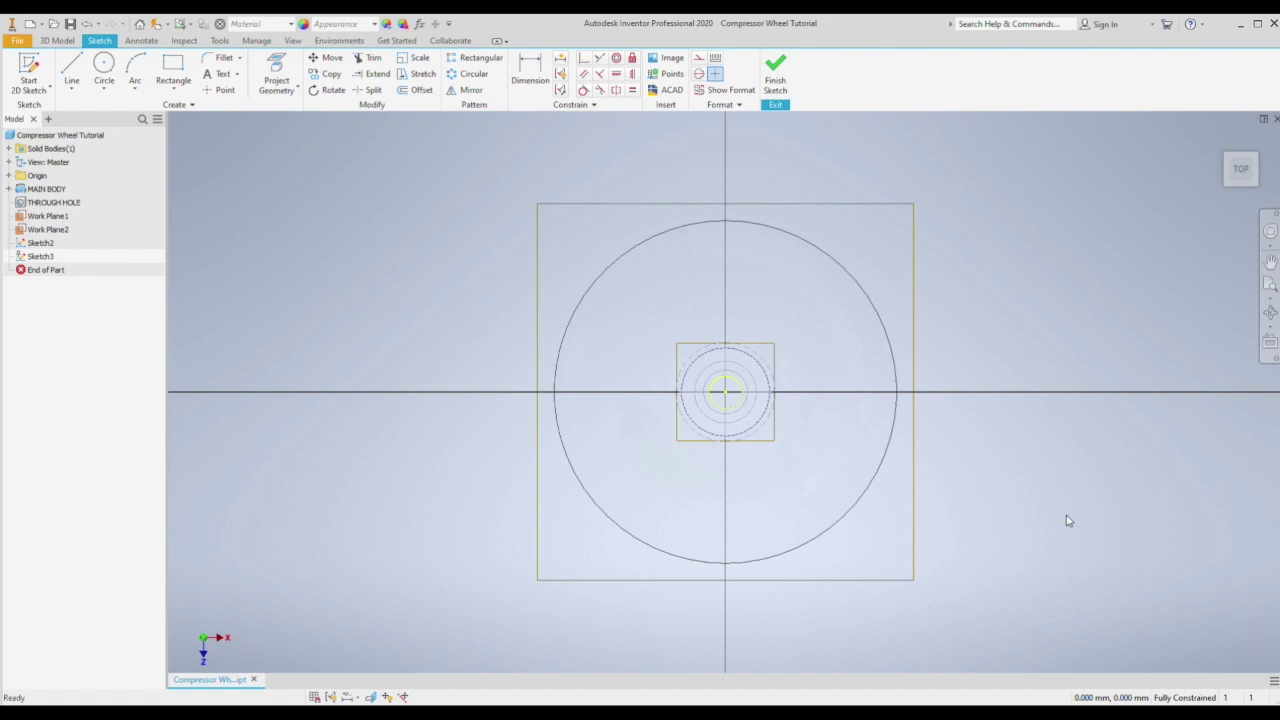
pyautogui.click(104, 70)
pyautogui.click(725, 392)
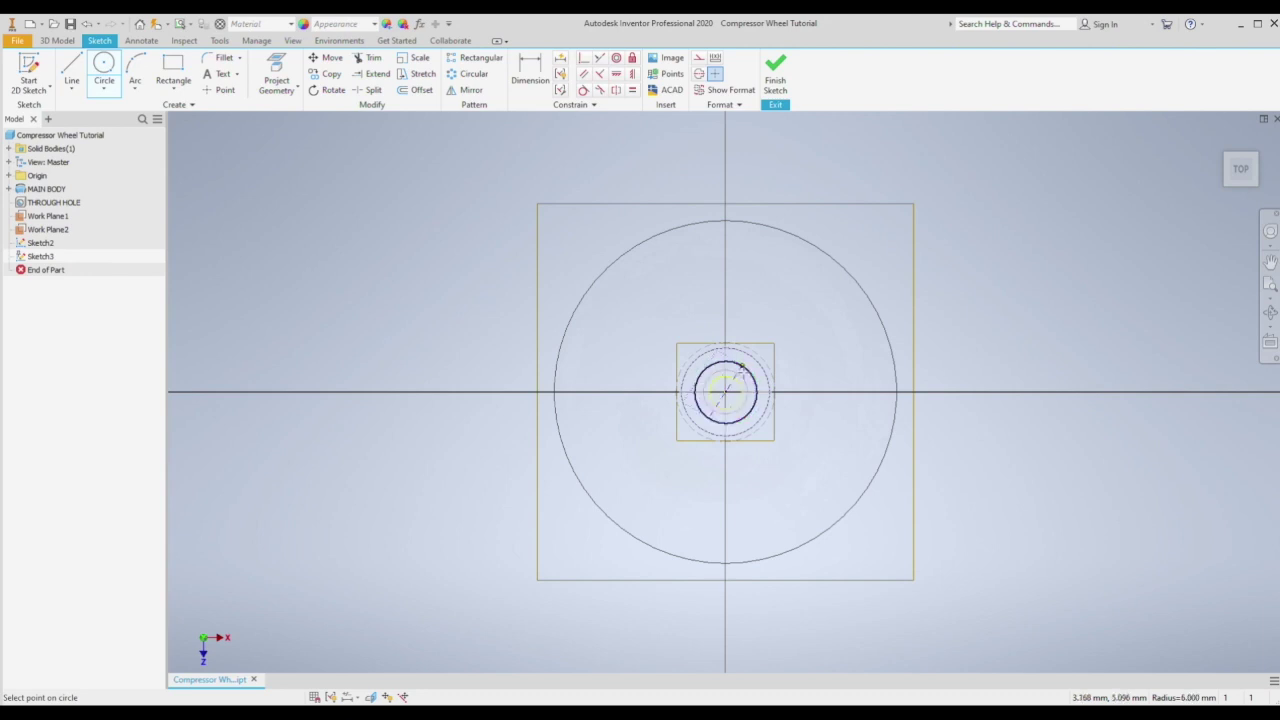
pyautogui.click(743, 369)
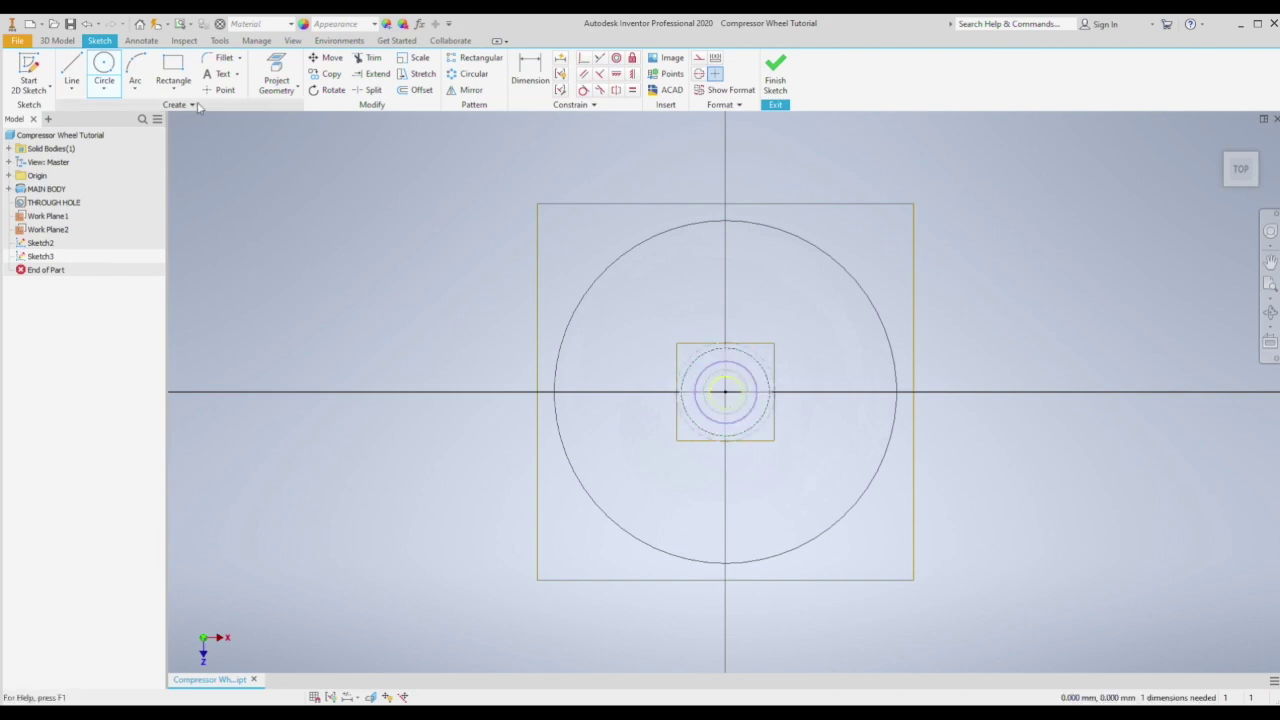
# Step: Draw a sloping line from the origin past the disc's rim, ending about 31.4 mm across and 25.3 mm below the origin
pyautogui.press('l')
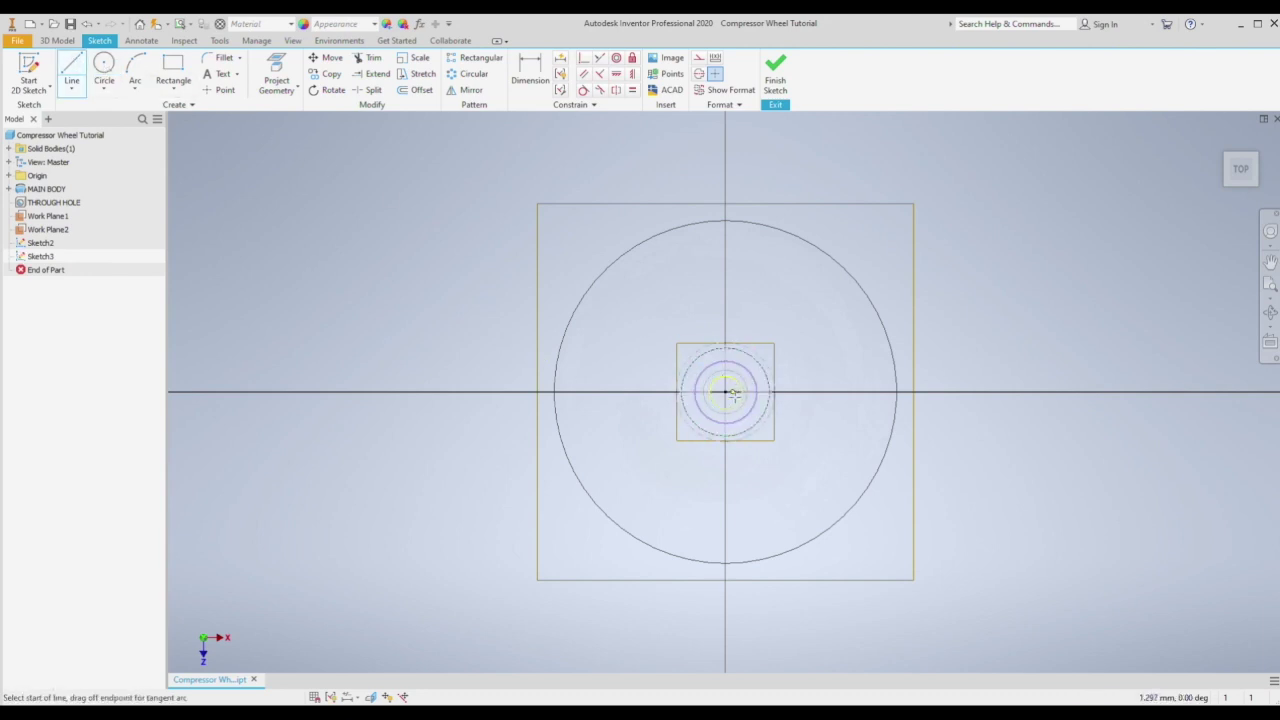
pyautogui.click(725, 391)
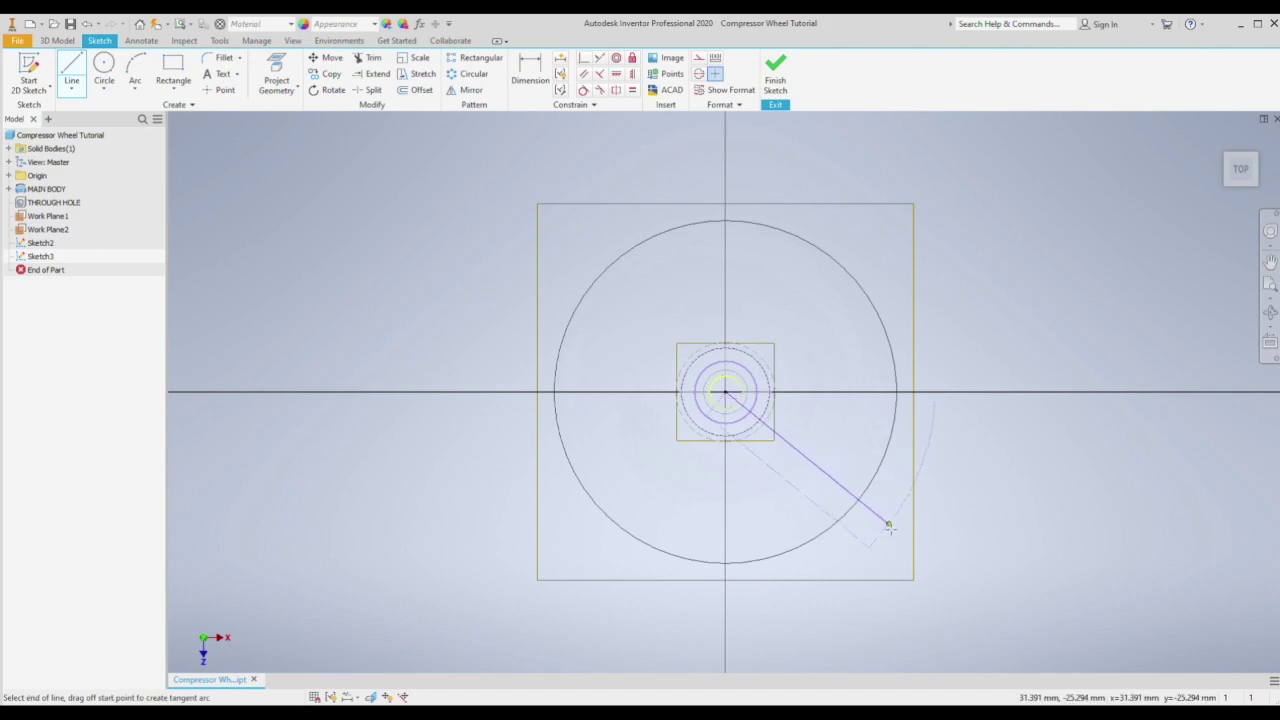
pyautogui.click(889, 527)
pyautogui.press('Escape')
# Step: Draw a horizontal reference line from the origin along the positive X direction to beyond the large work plane's edge
pyautogui.click(71, 66)
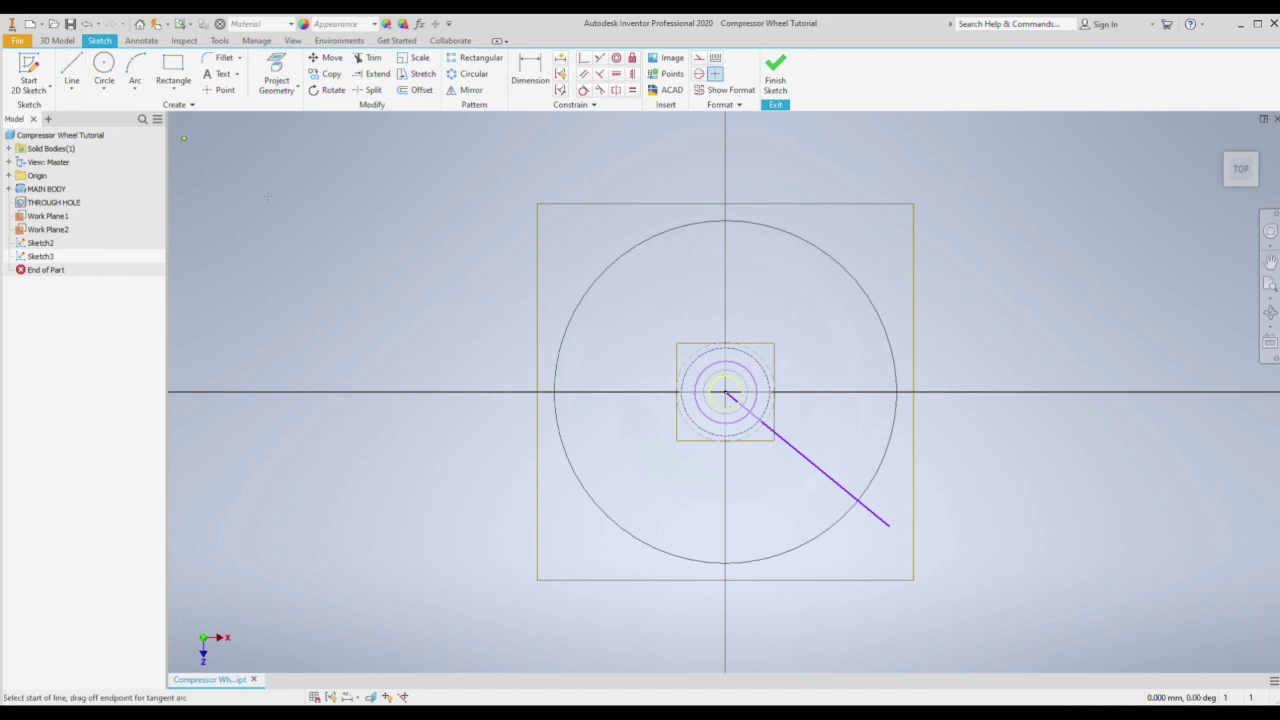
pyautogui.click(725, 392)
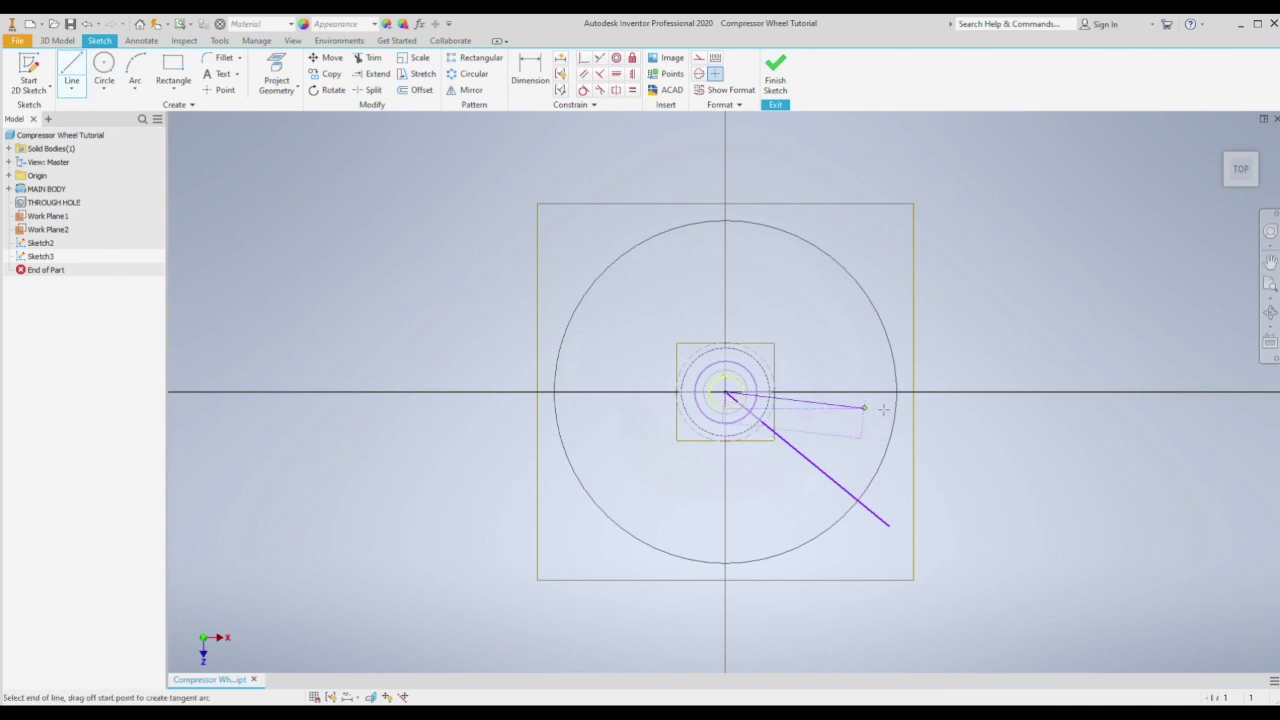
pyautogui.click(972, 392)
pyautogui.press('Escape')
# Step: Dimension the angle between the sloping line and the horizontal line as 50 degrees
pyautogui.press('d')
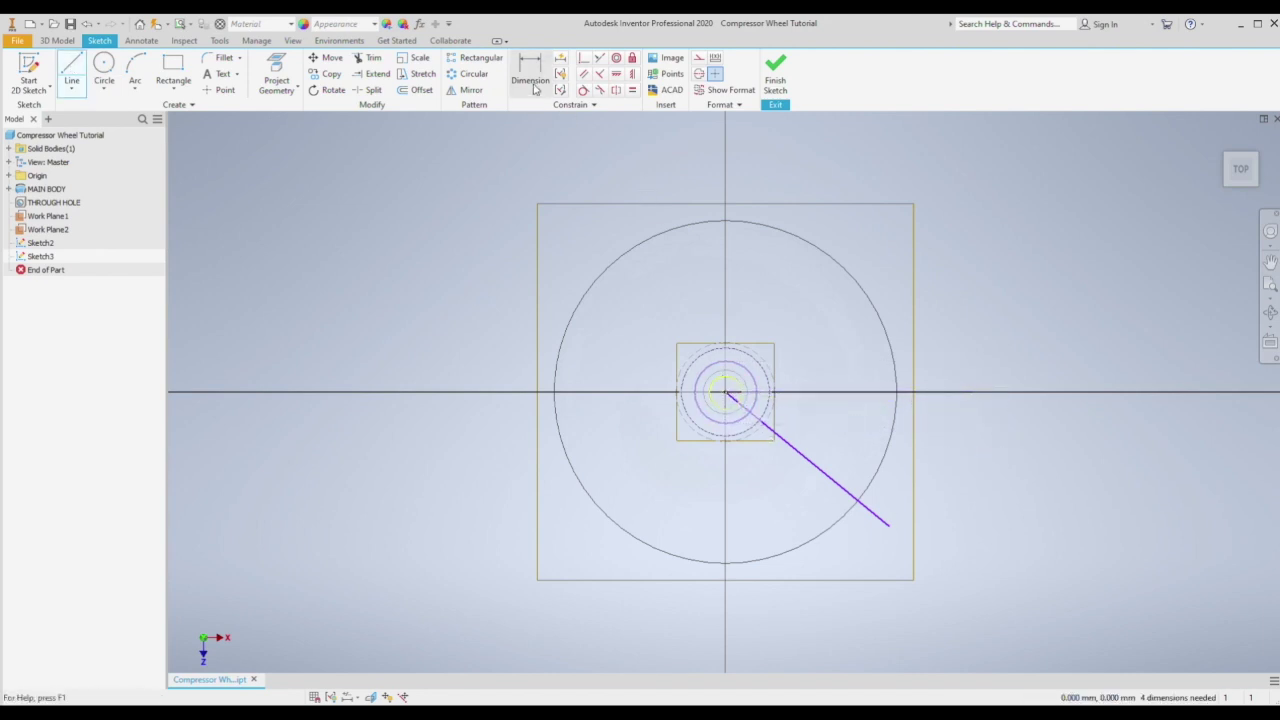
pyautogui.click(816, 451)
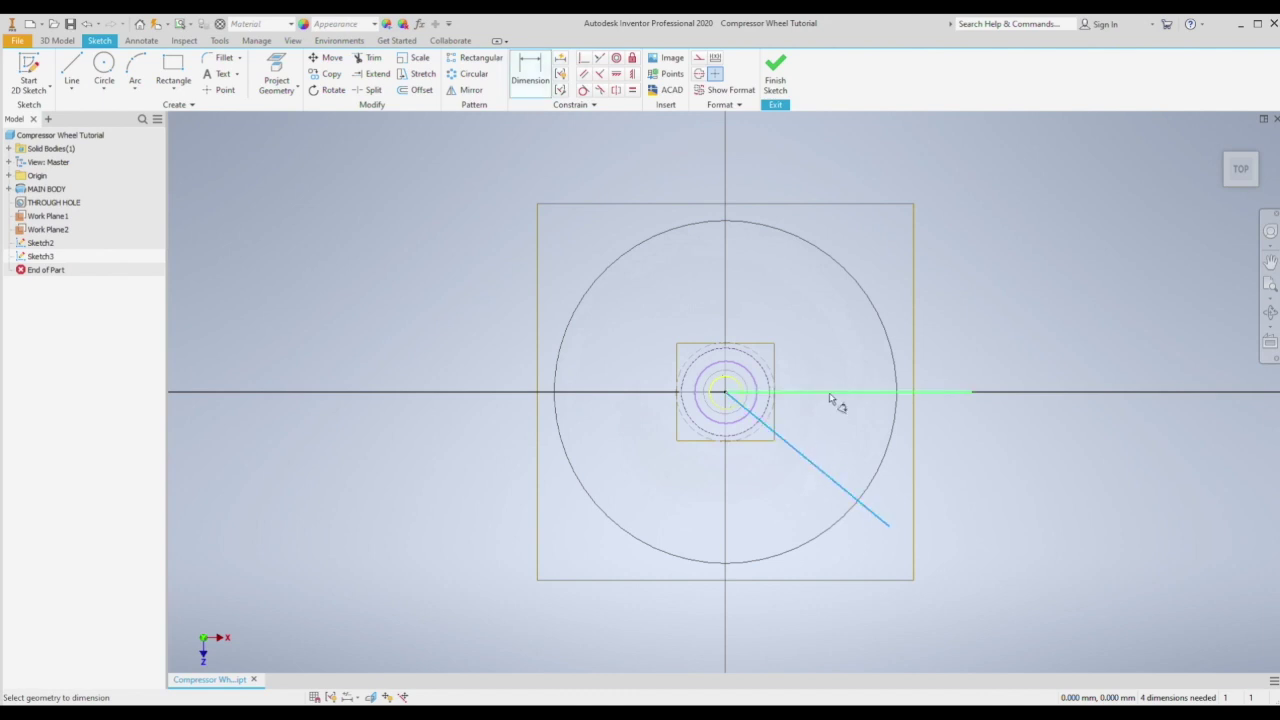
pyautogui.click(838, 394)
pyautogui.click(851, 447)
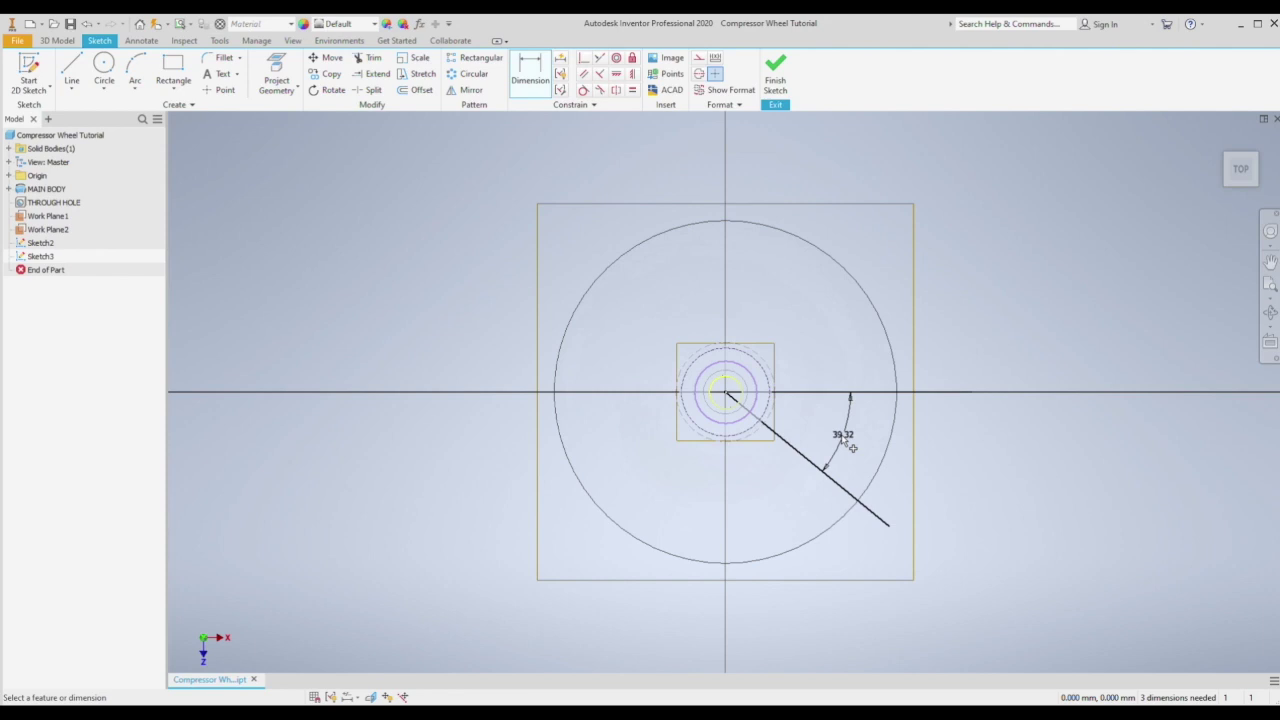
pyautogui.press('Return')
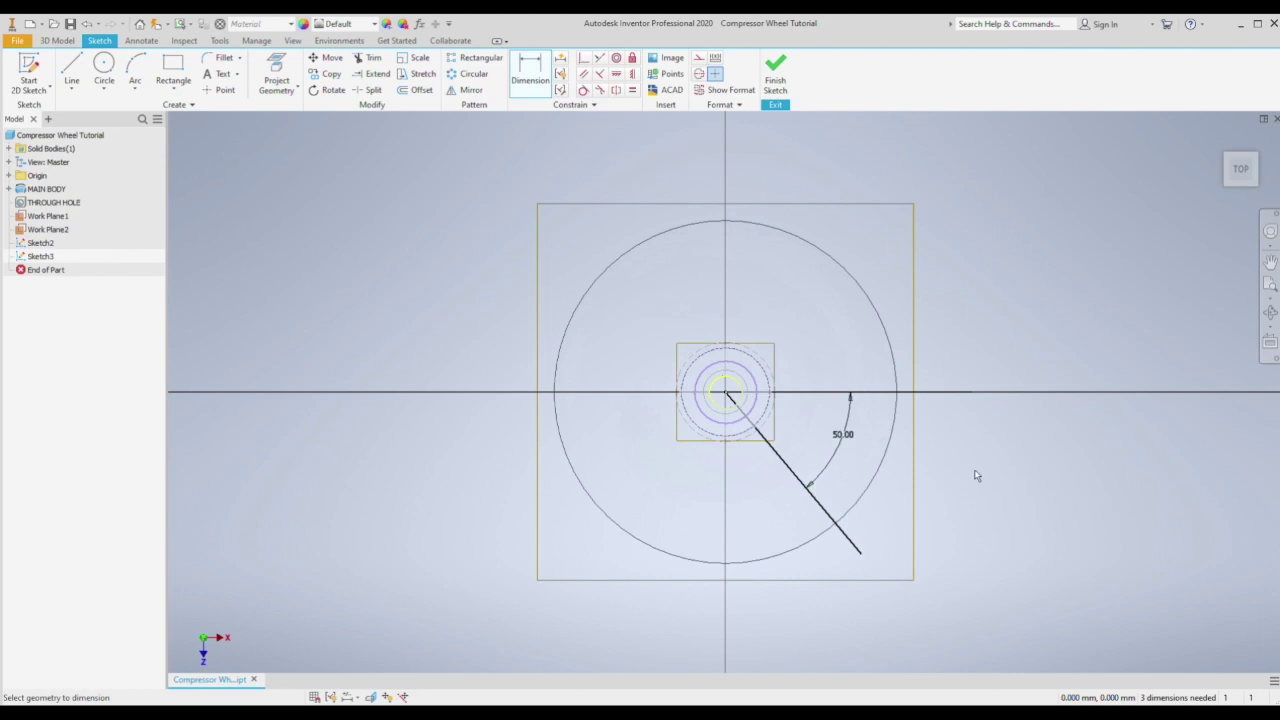
pyautogui.press('Escape')
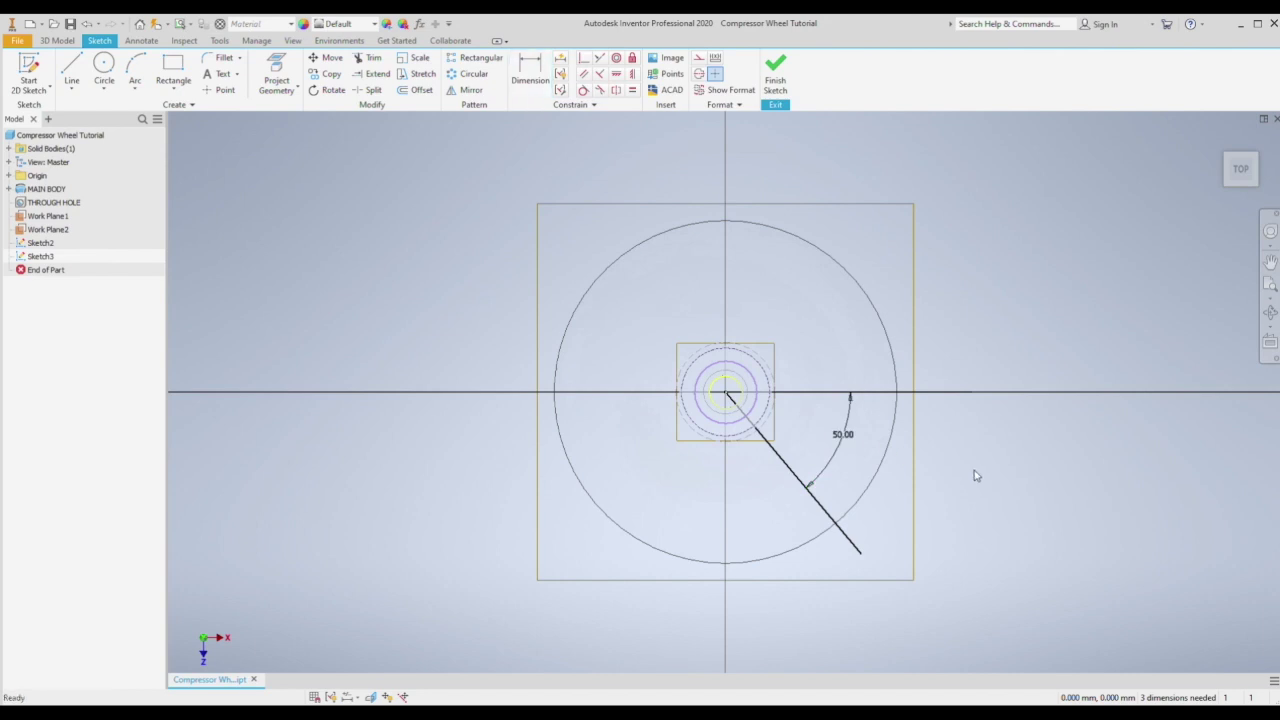
# Step: Make the horizontal line construction geometry and trim away the part of the sloping line inside the 6 mm radius circle
pyautogui.click(817, 400)
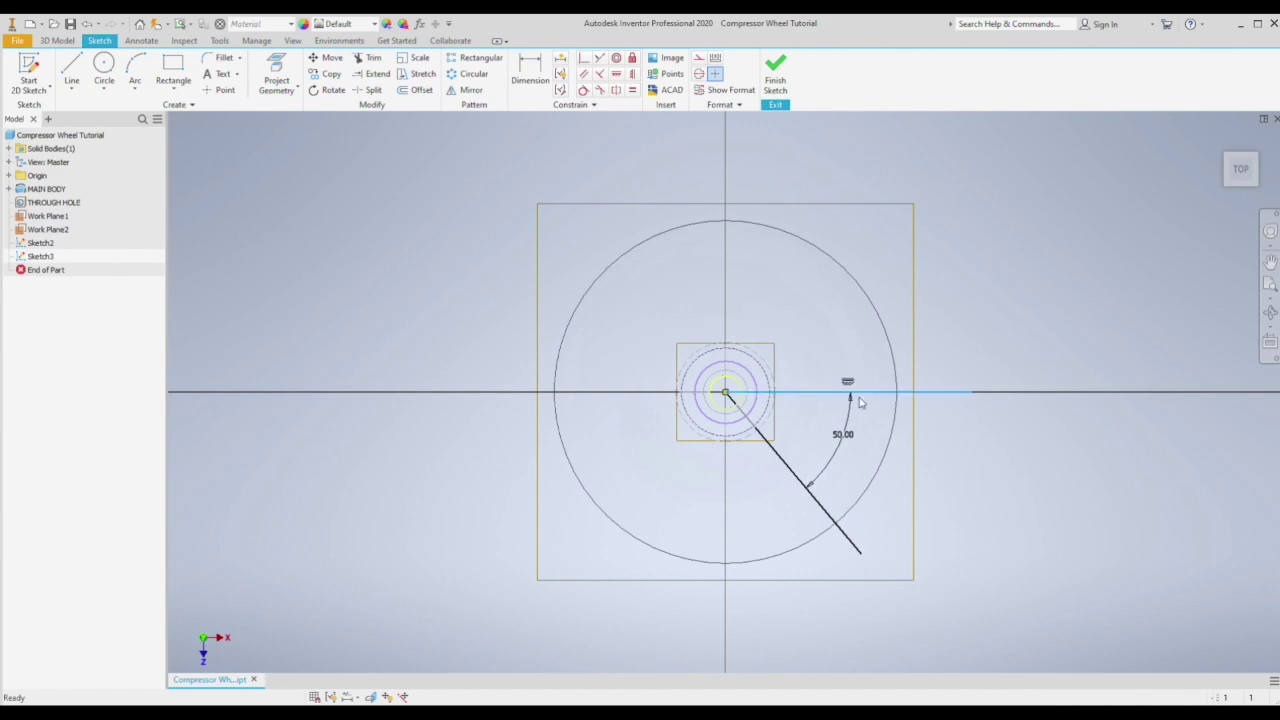
pyautogui.click(368, 58)
pyautogui.click(732, 401)
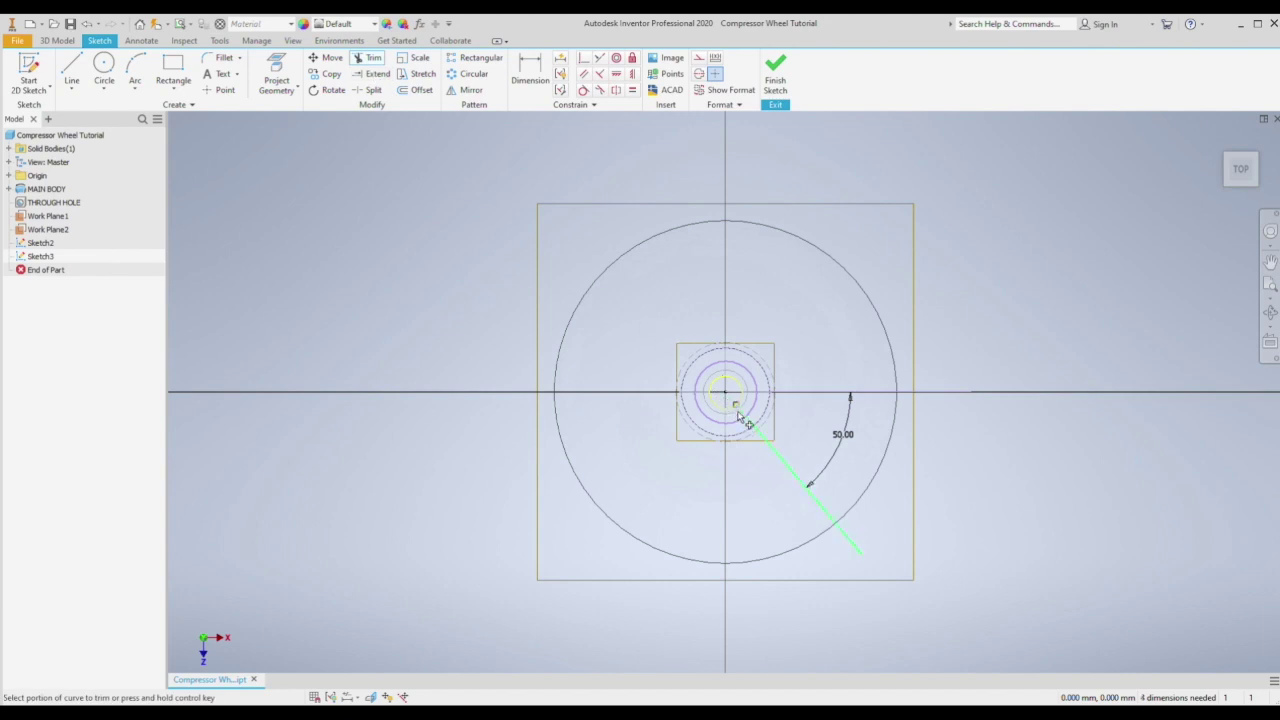
pyautogui.click(744, 421)
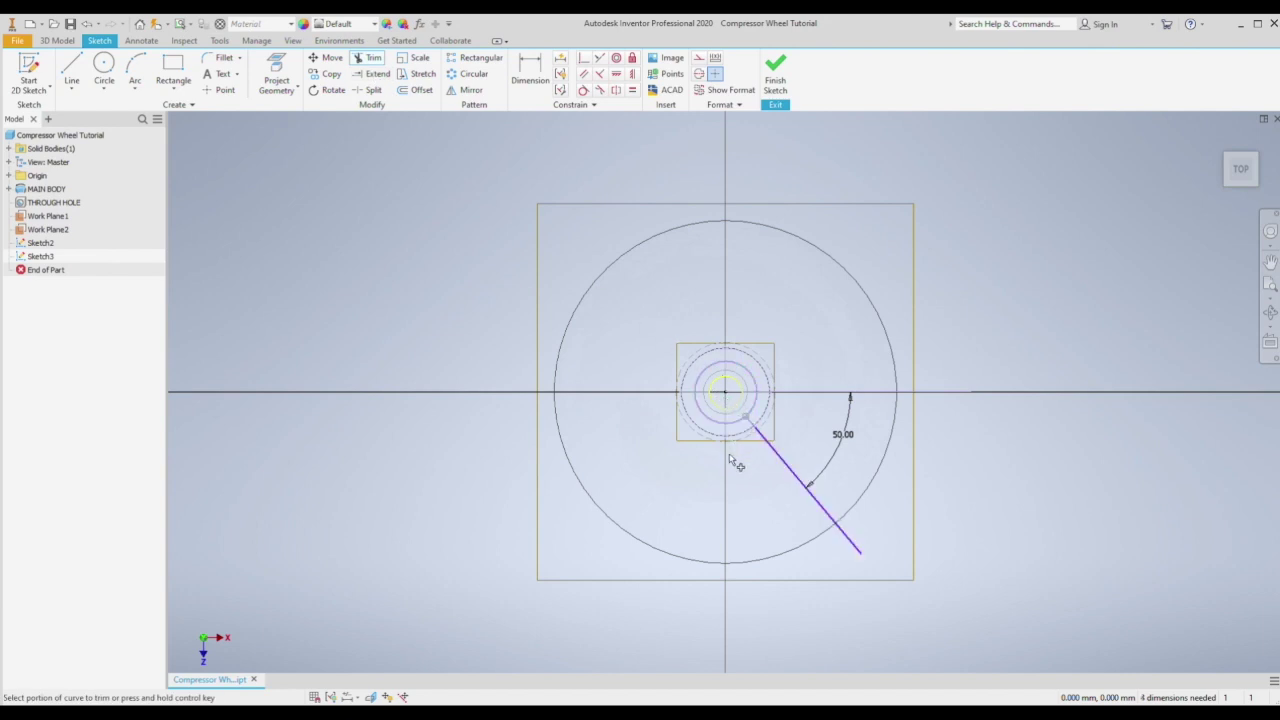
# Step: Convert the 6 mm radius circle to construction geometry and finish the upper sketch
pyautogui.press('Escape')
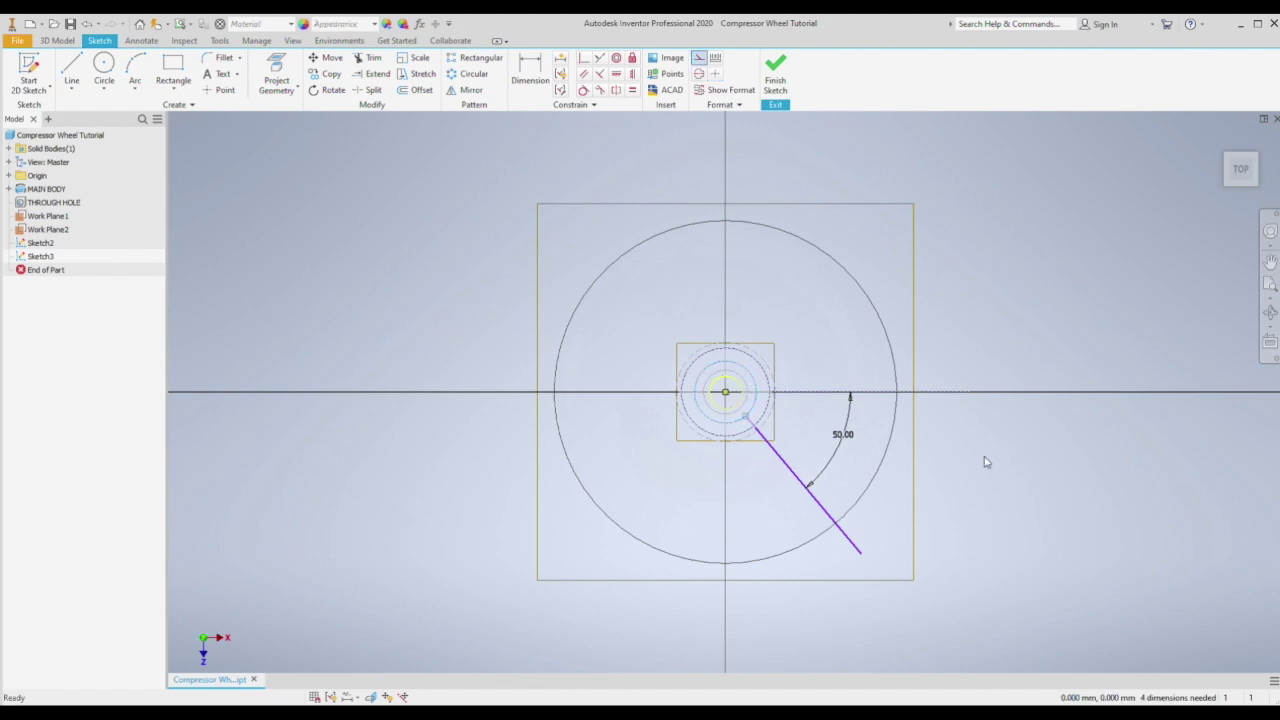
pyautogui.click(769, 90)
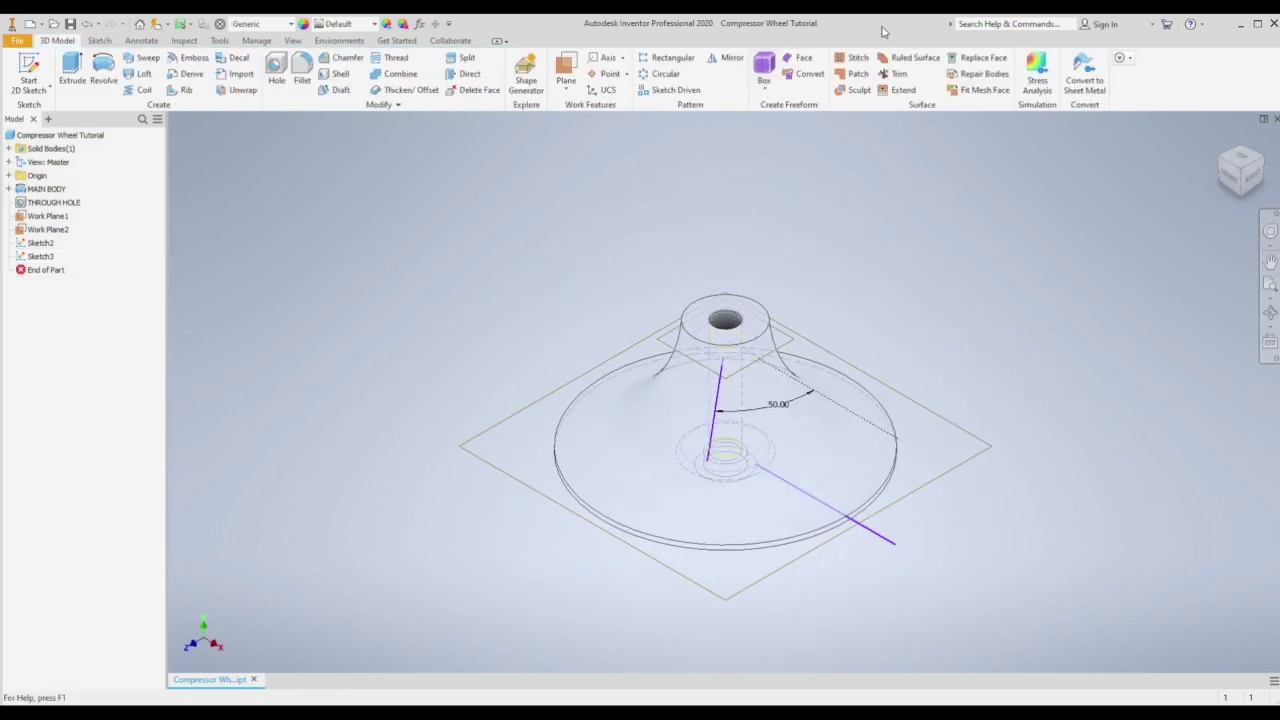
# Step: Start a 3D sketch and draw a two-point spline joining the inner ends of the upper and lower guide lines
pyautogui.click(41, 141)
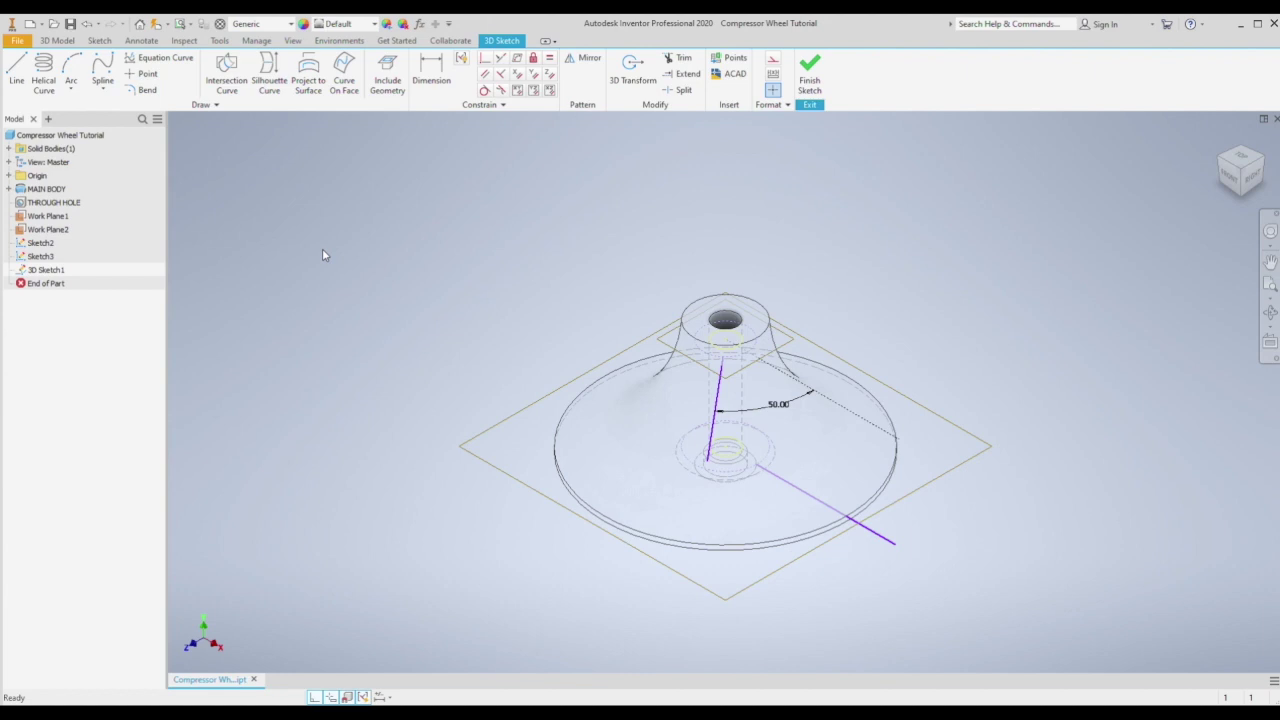
pyautogui.click(1270, 312)
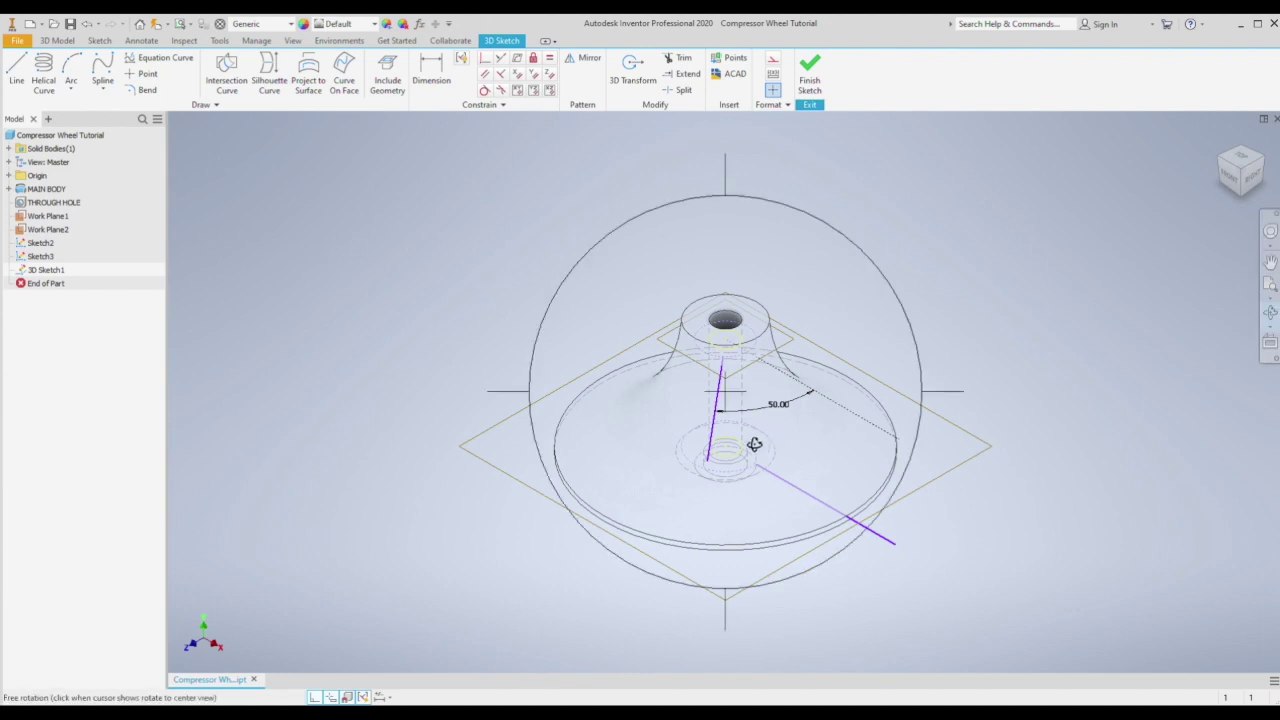
pyautogui.moveTo(754, 444); pyautogui.dragTo(683, 429)
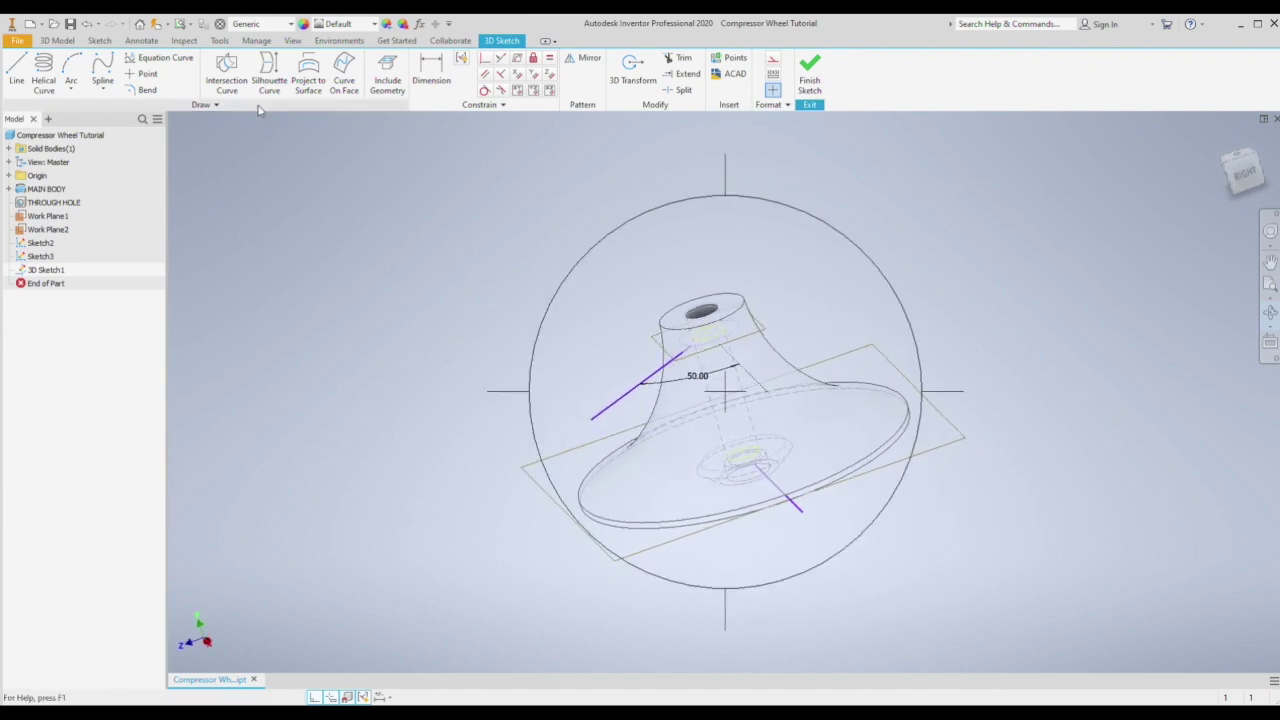
pyautogui.click(101, 68)
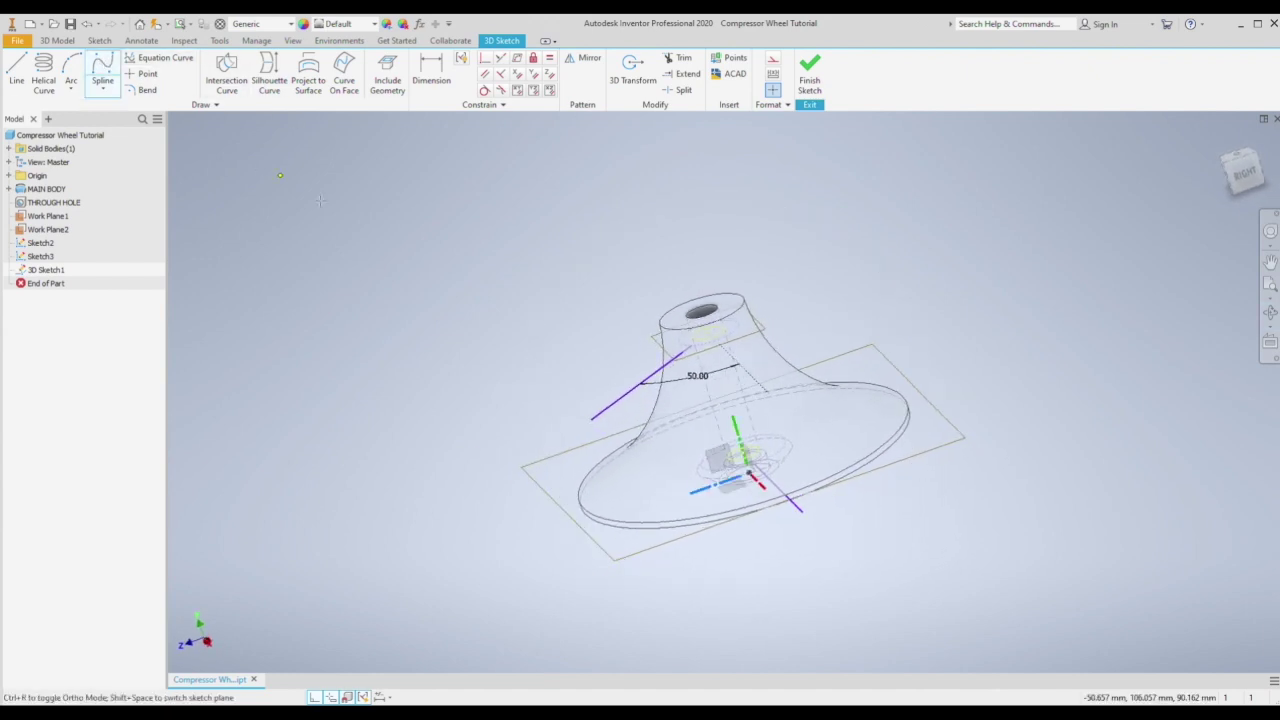
pyautogui.click(691, 347)
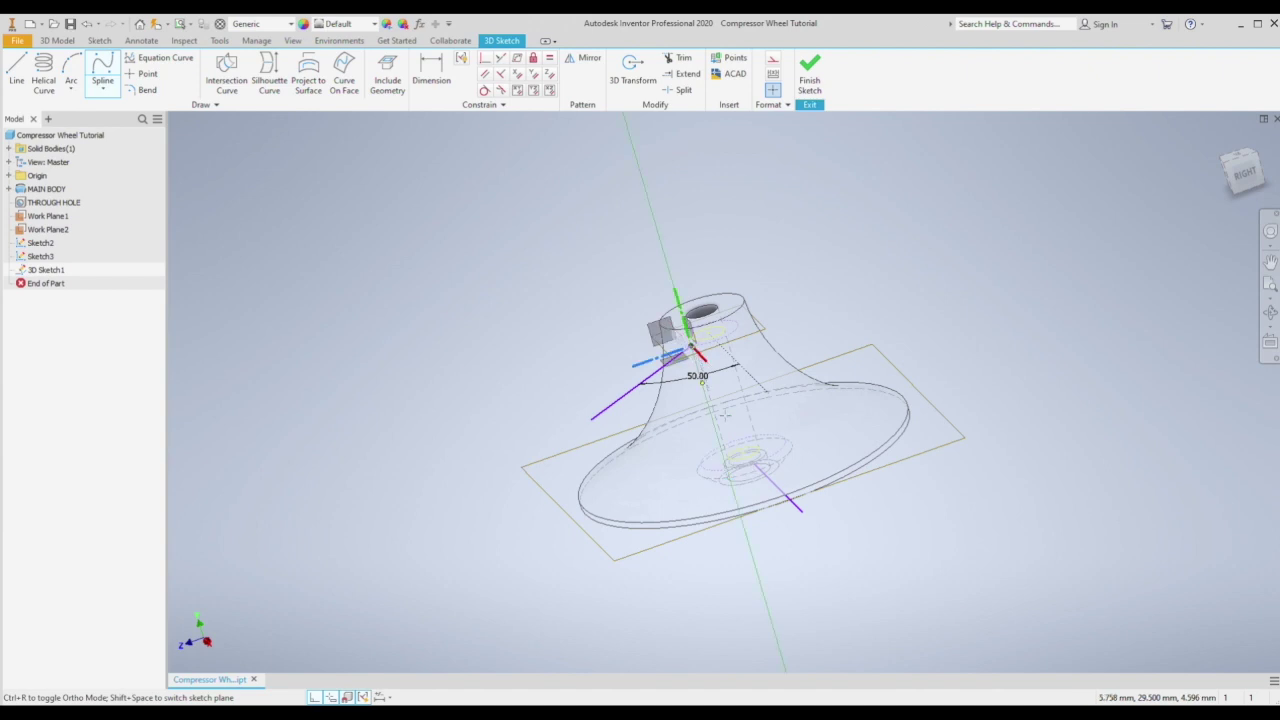
pyautogui.scroll(6, 760, 475)
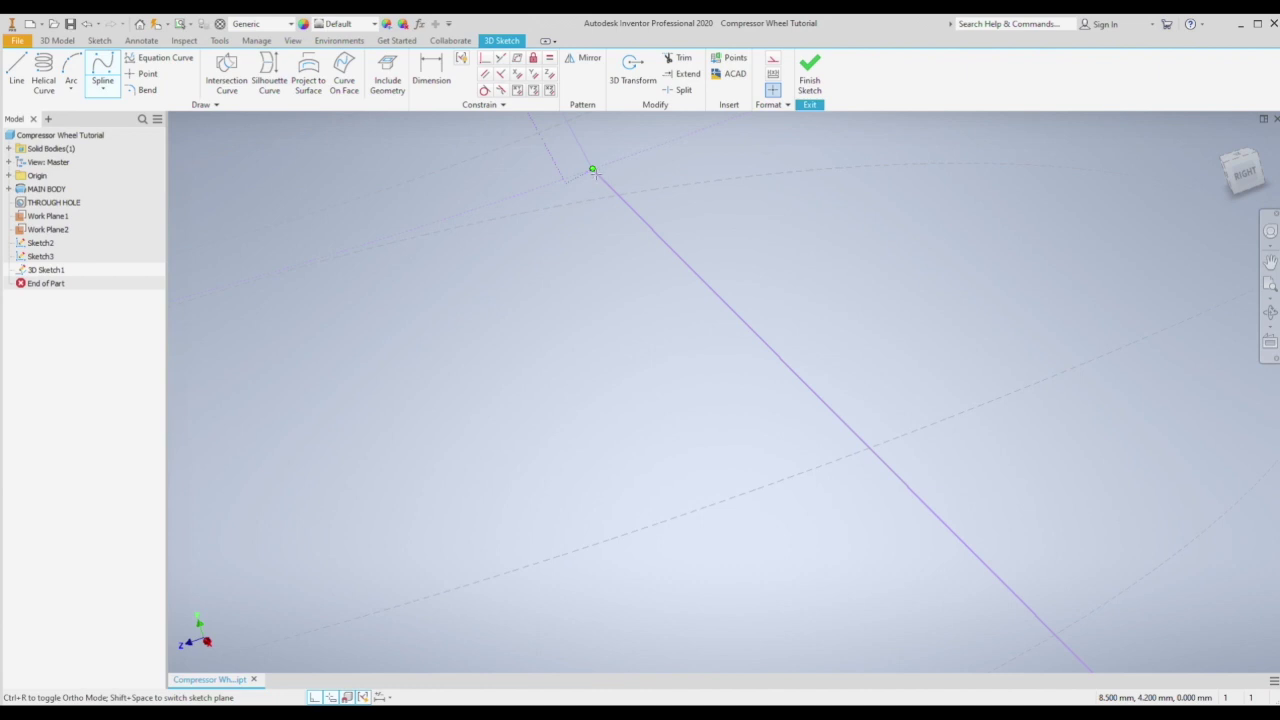
pyautogui.click(594, 171)
pyautogui.scroll(-3, 608, 240)
pyautogui.press('Escape')
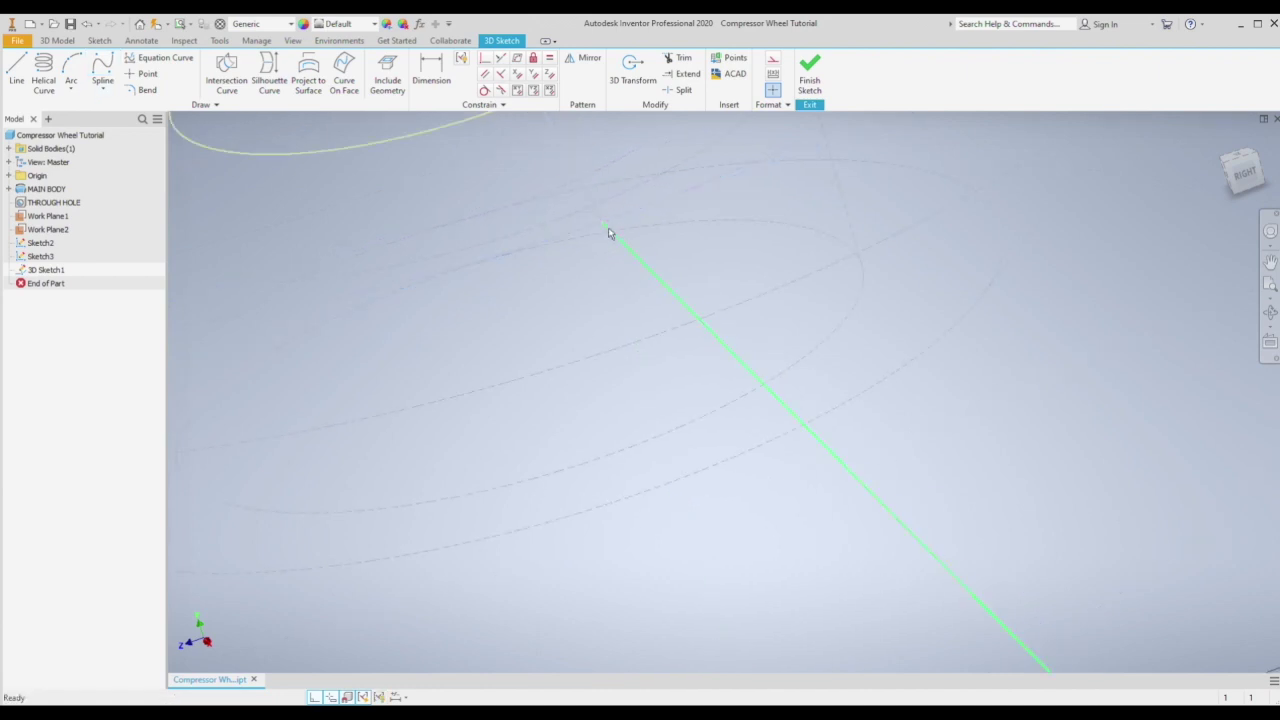
# Step: Draw a curved spline between the outer ends of the two guide lines, with one control vertex between them
pyautogui.scroll(-7, 631, 334)
pyautogui.keyDown('shift'); pyautogui.moveTo(723, 423); pyautogui.dragTo(591, 407, button='middle'); pyautogui.keyUp('shift')
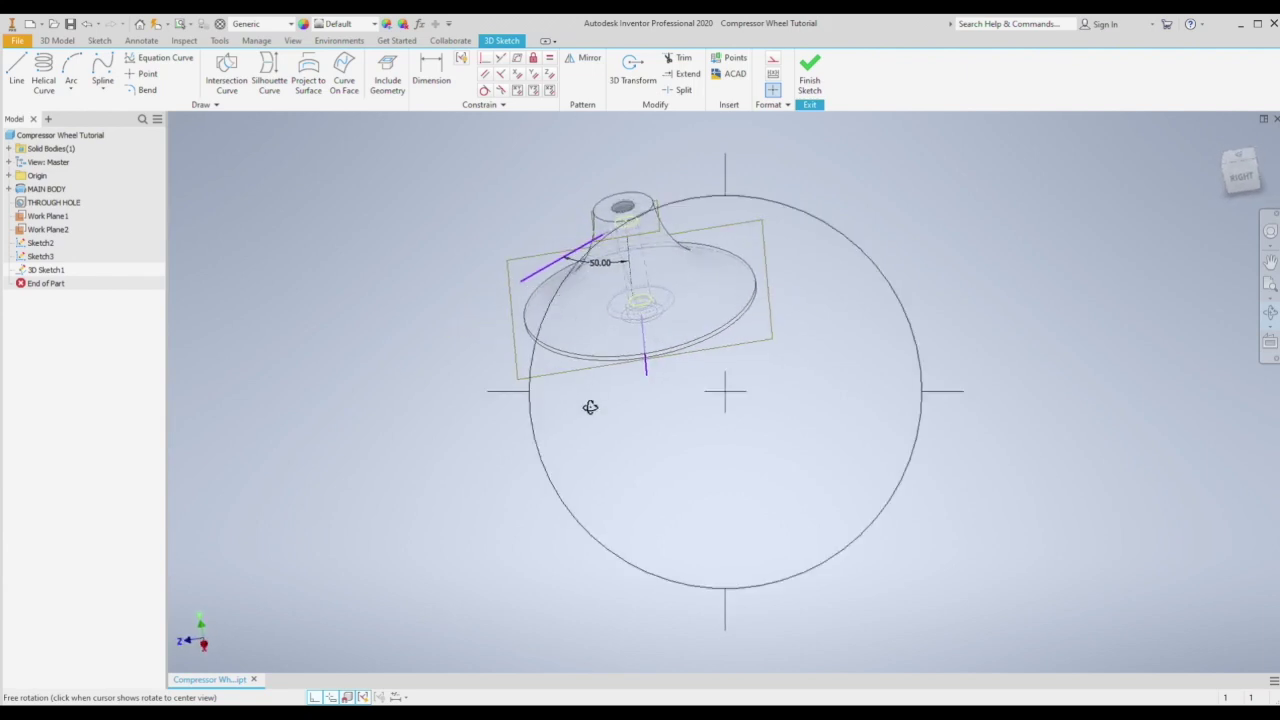
pyautogui.click(102, 70)
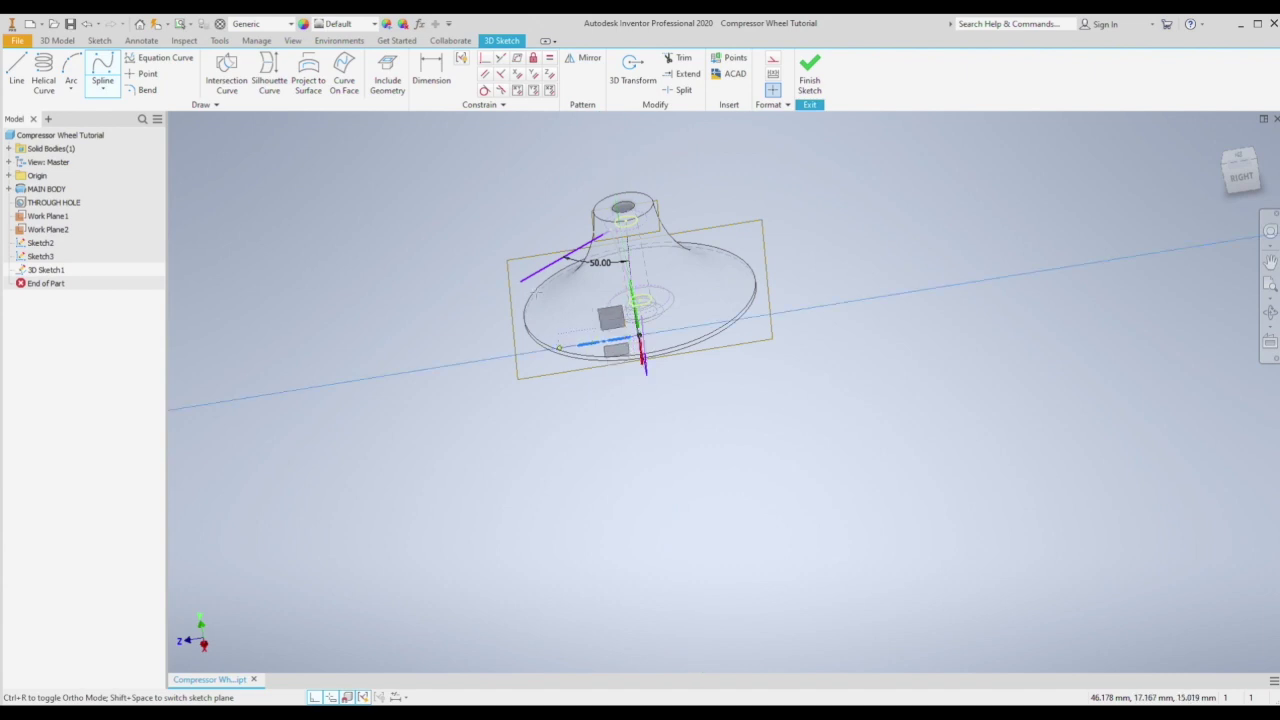
pyautogui.click(520, 281)
pyautogui.click(521, 282)
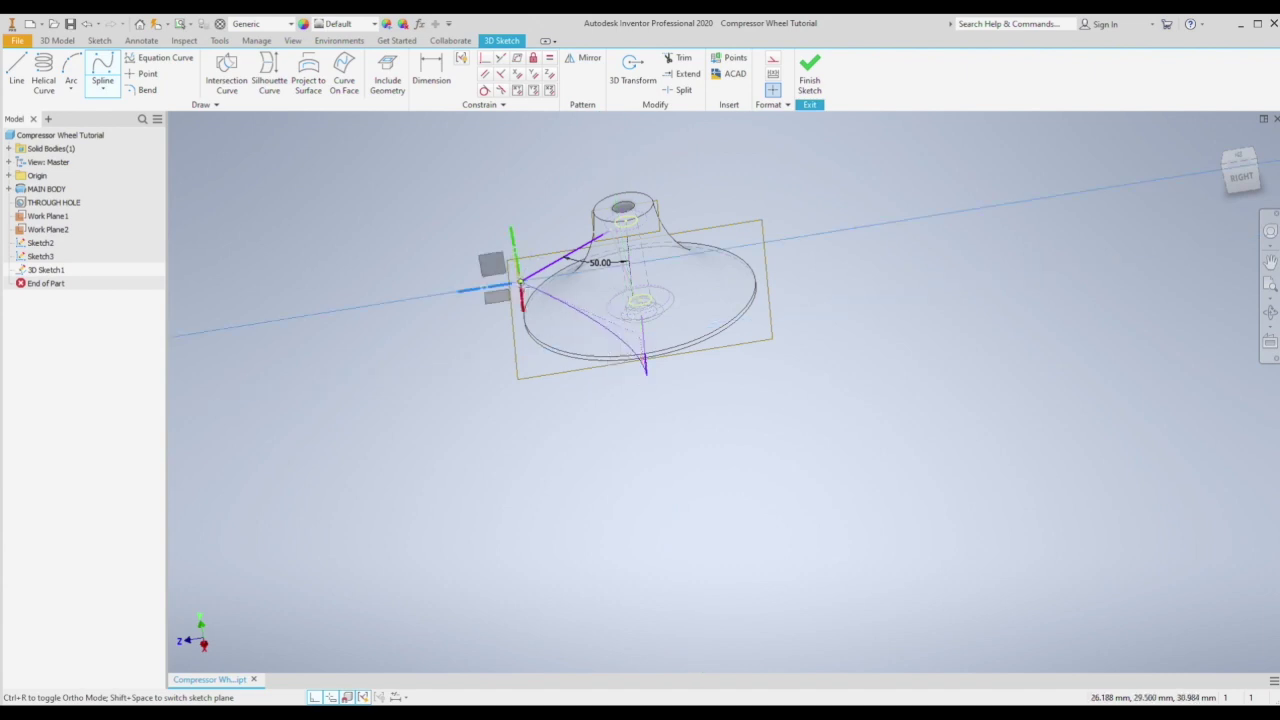
pyautogui.press('Escape')
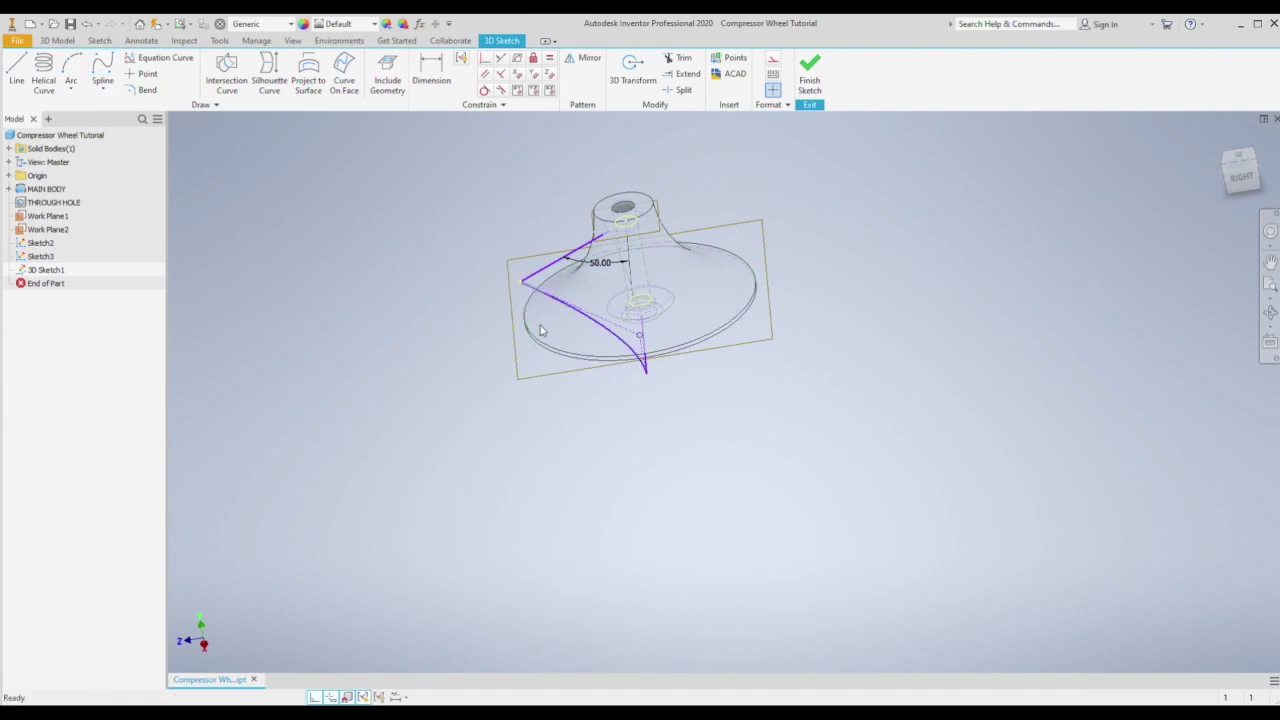
# Step: Reshape the outer spline by moving its middle control vertex slightly upward, and finish the 3D sketch
pyautogui.click(1240, 176)
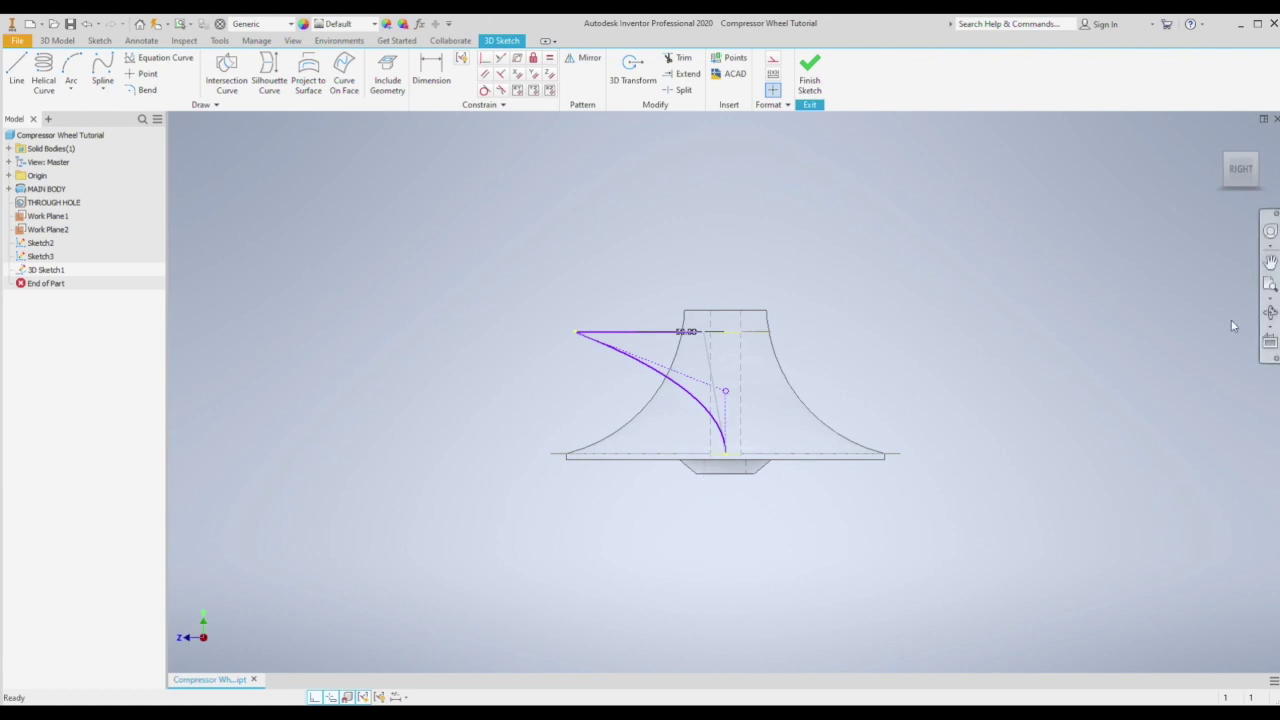
pyautogui.press('F4')
pyautogui.moveTo(729, 426); pyautogui.dragTo(770, 598)
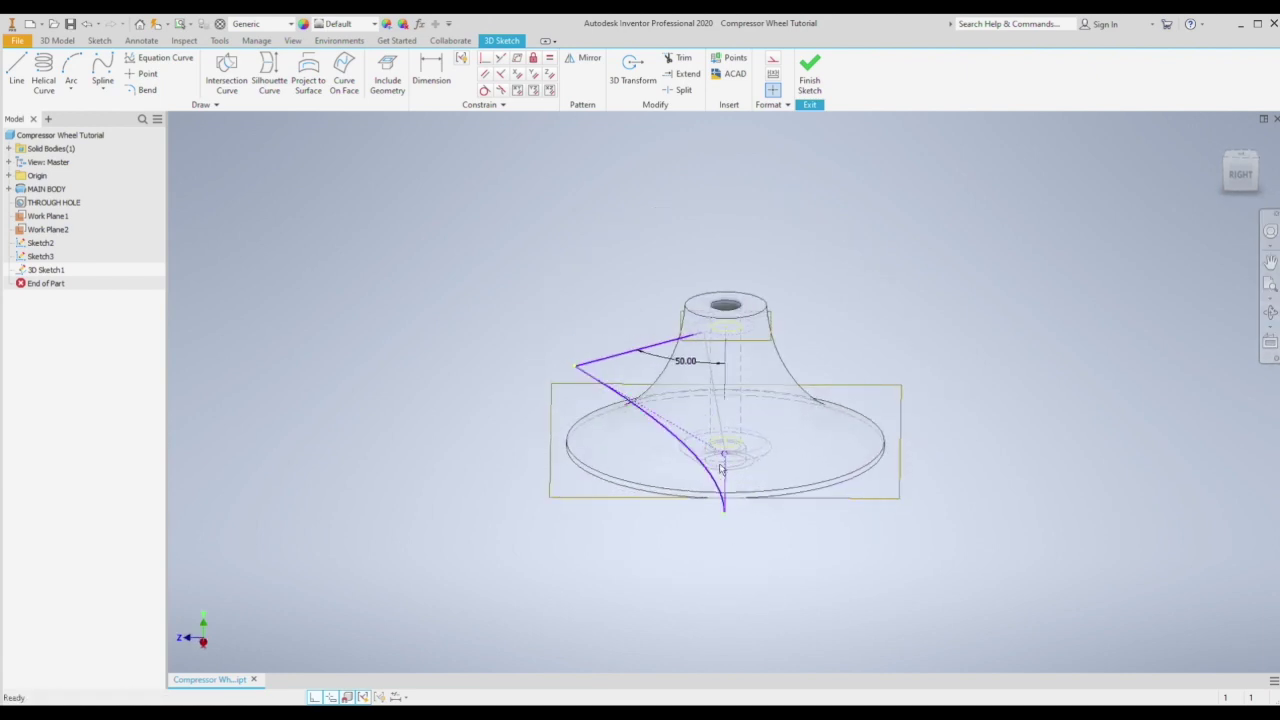
pyautogui.moveTo(724, 454); pyautogui.dragTo(719, 398)
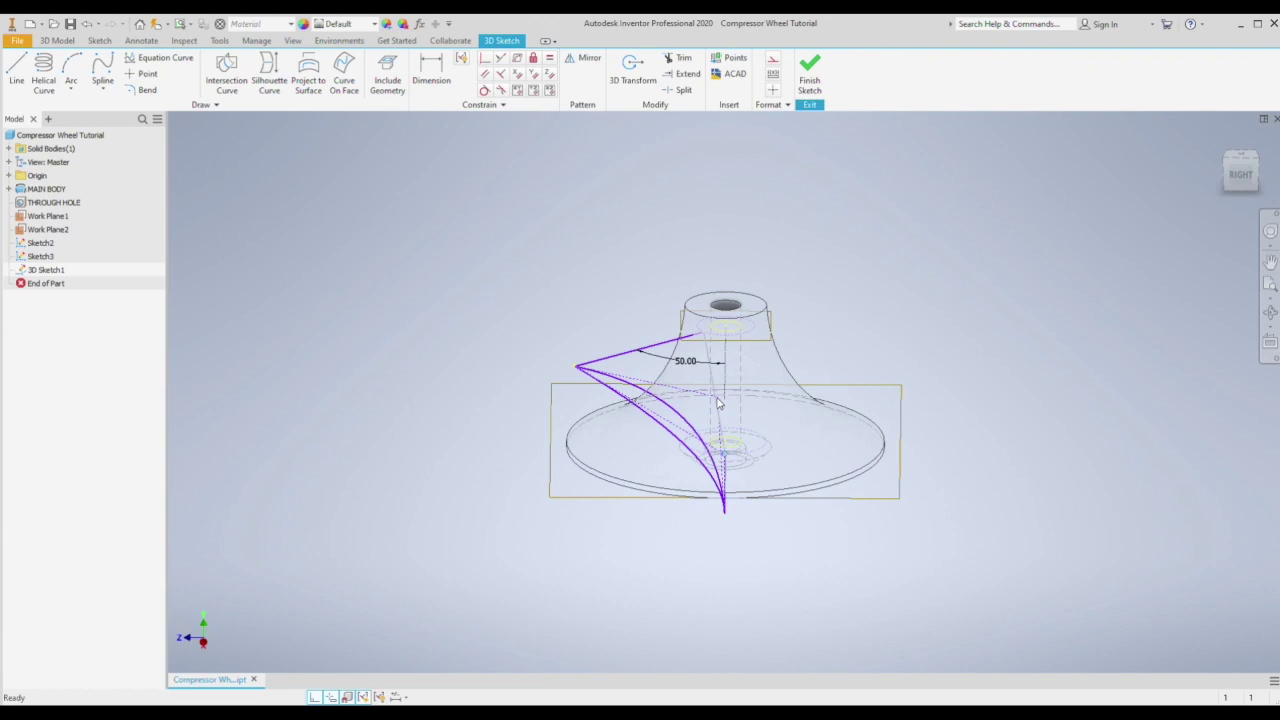
pyautogui.click(714, 430)
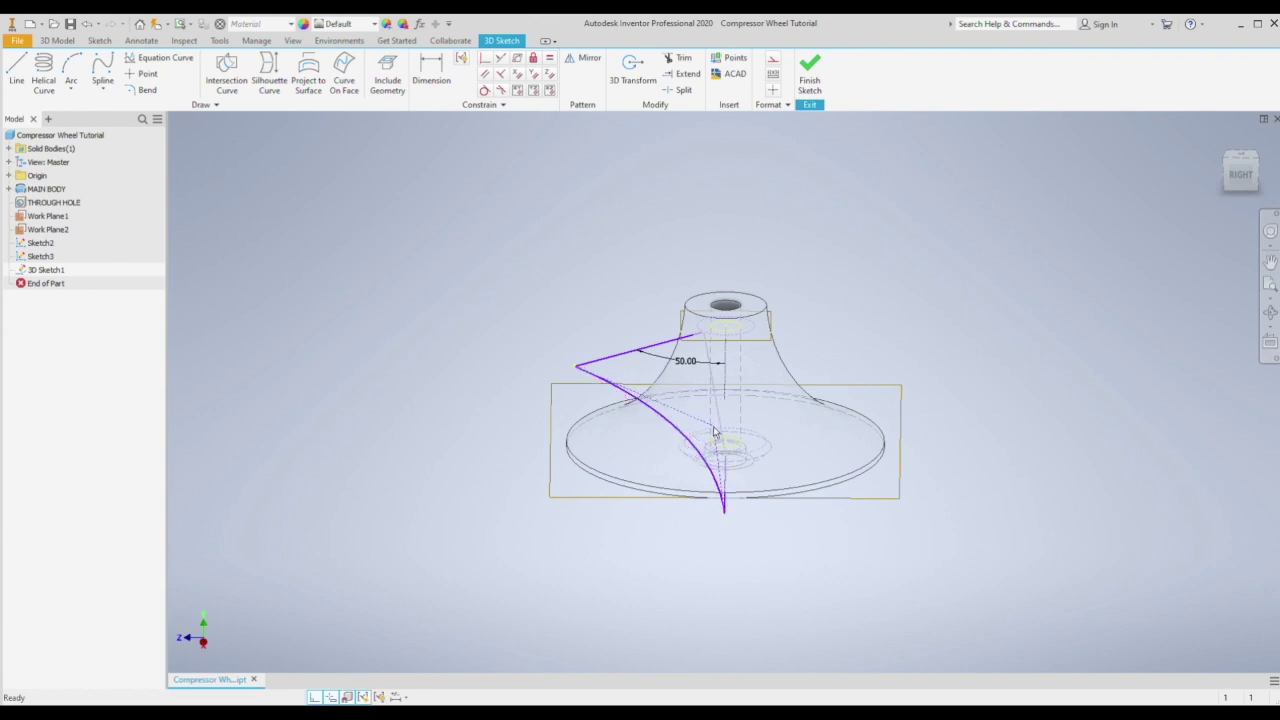
pyautogui.click(845, 562)
pyautogui.click(809, 82)
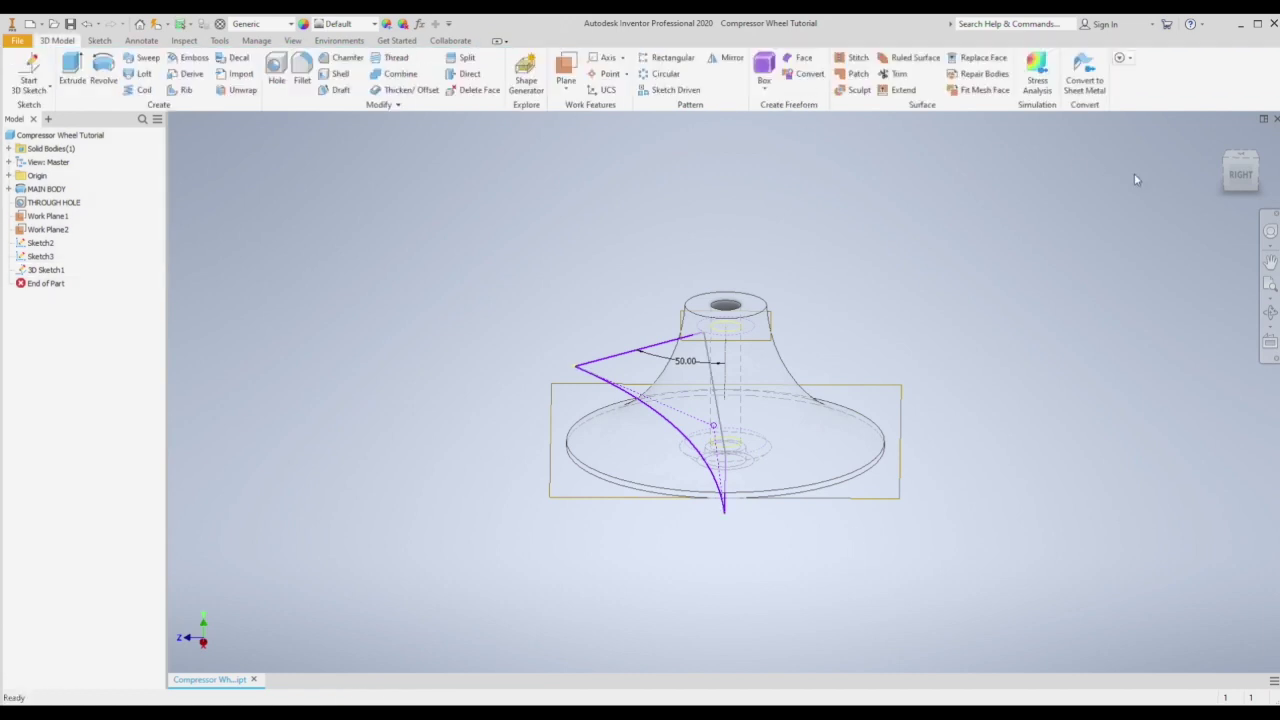
# Step: Create a boundary patch from the closed loop of the two guide lines and two splines
pyautogui.click(1222, 166)
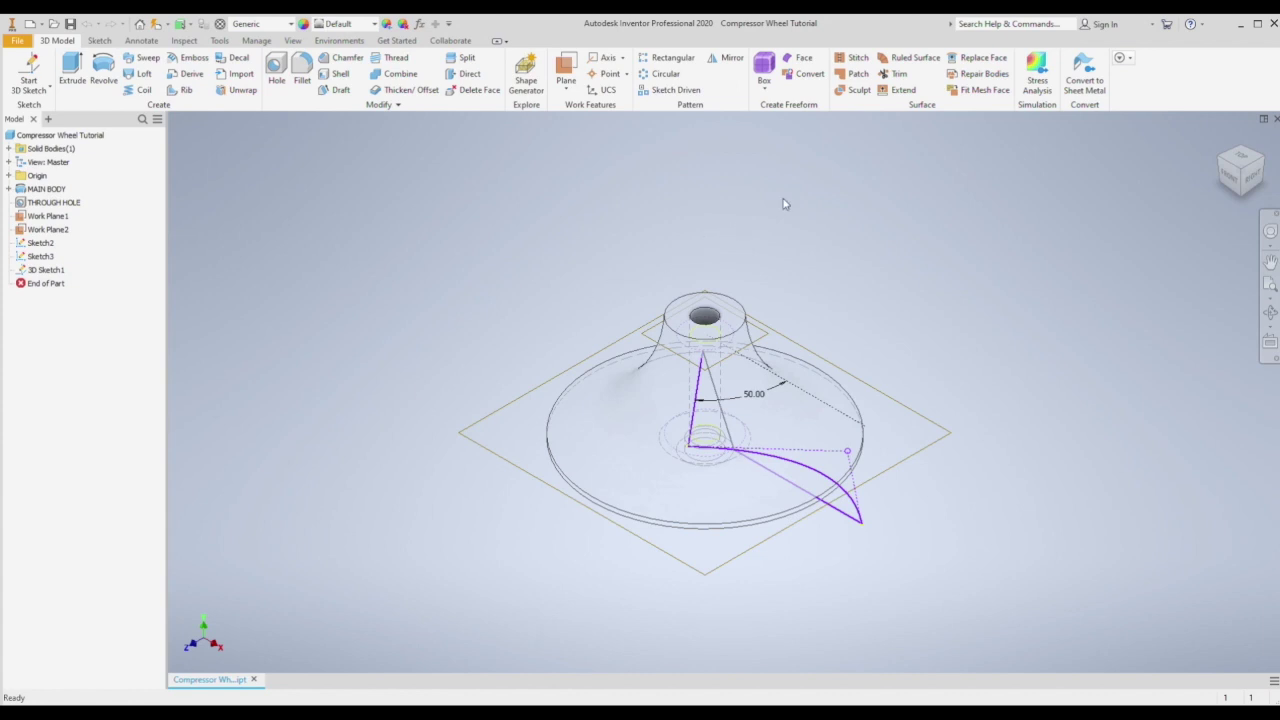
pyautogui.click(857, 76)
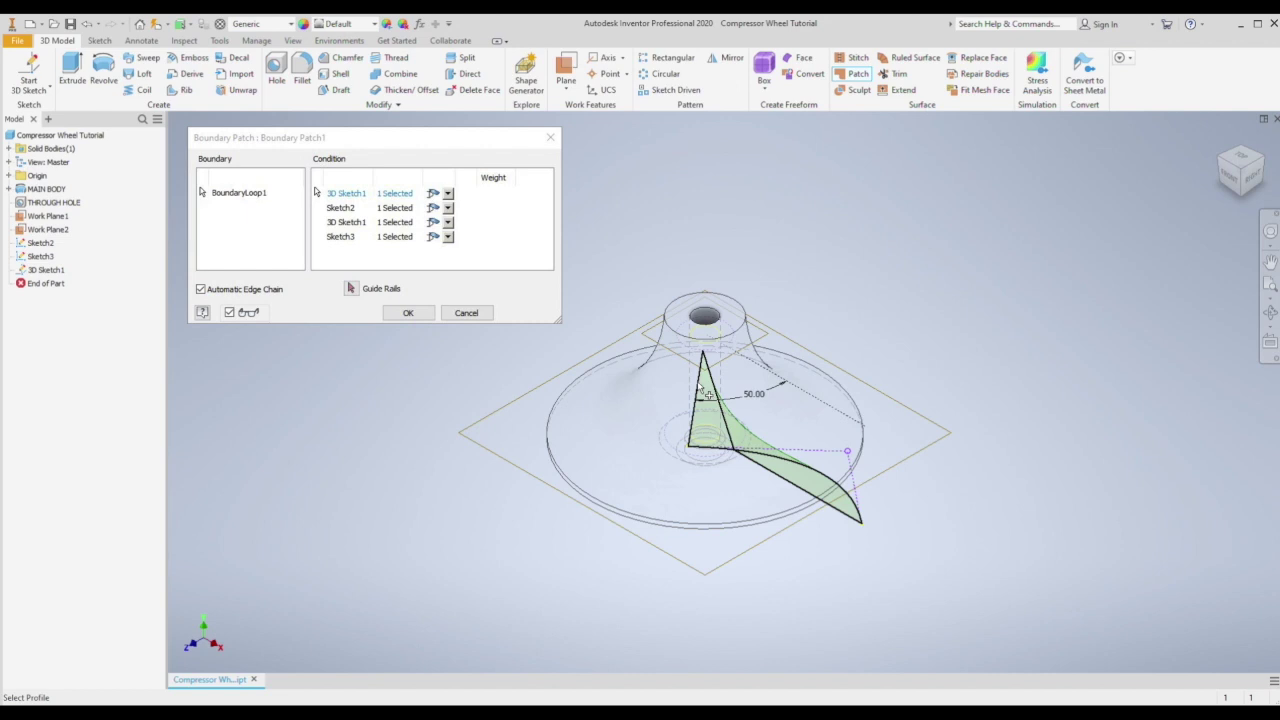
pyautogui.press('Return')
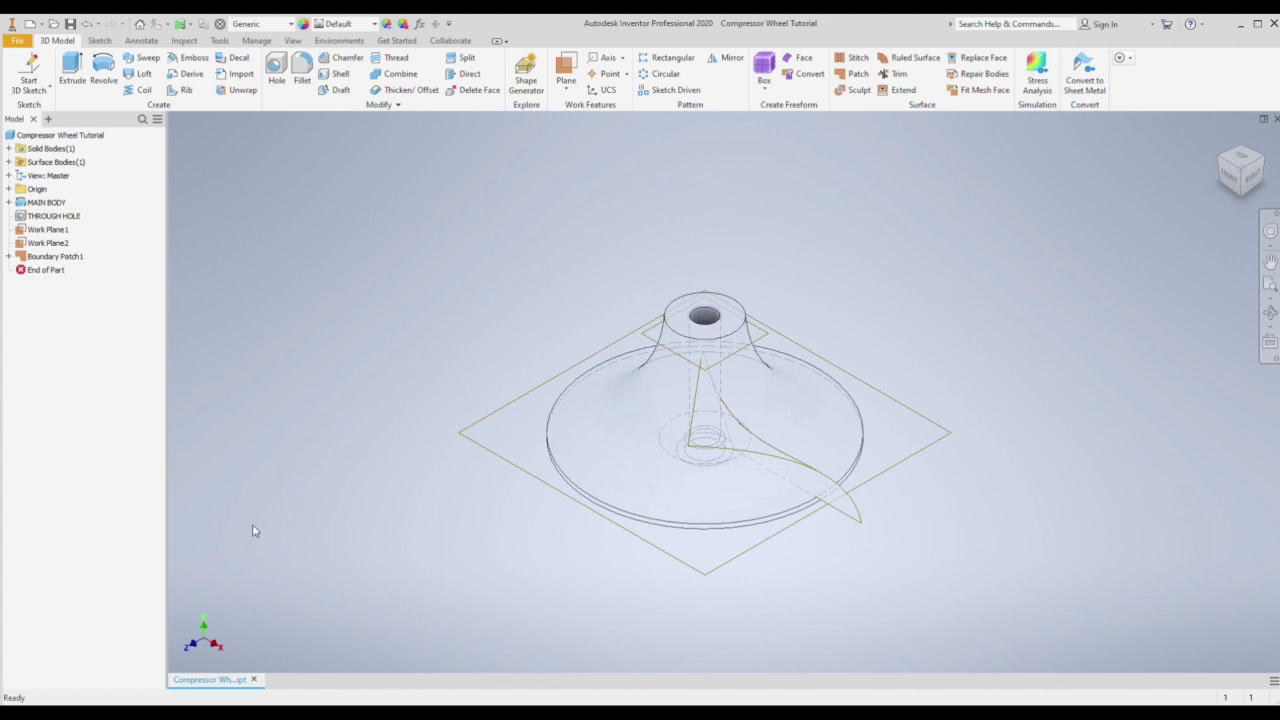
# Step: Thicken the boundary patch surface 0.8 mm symmetrically and join it to the wheel's solid body
pyautogui.click(428, 92)
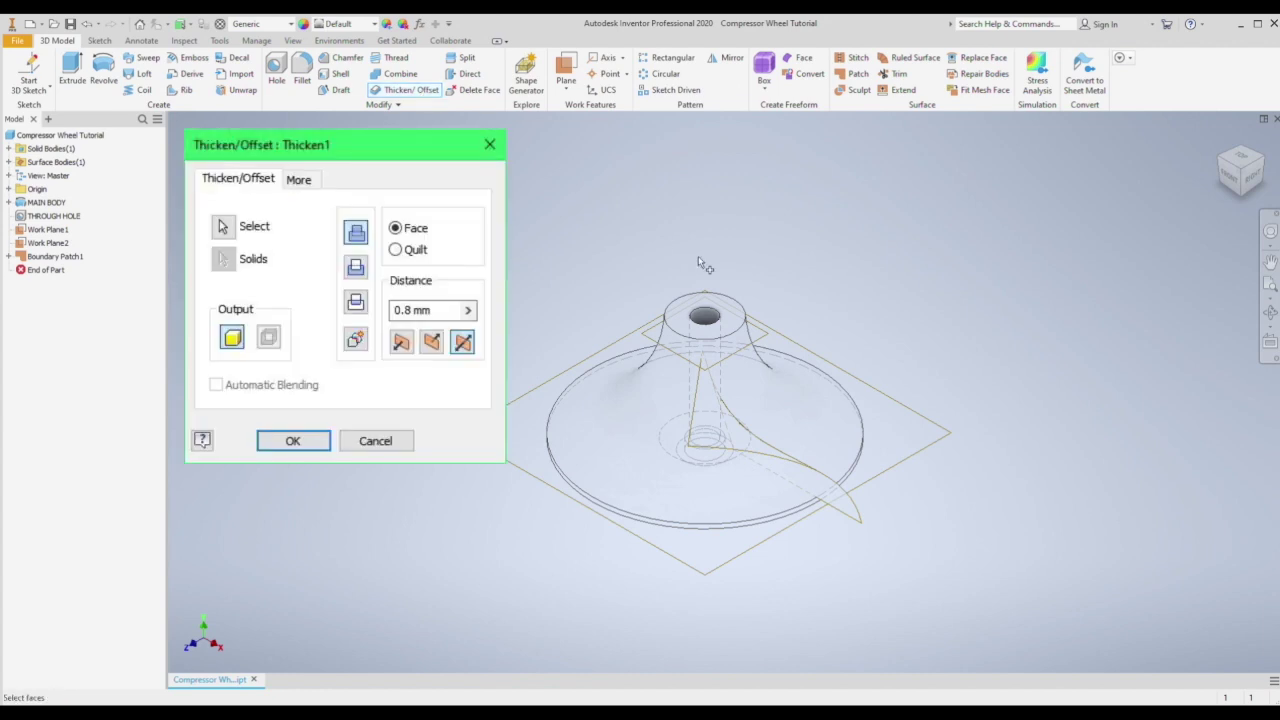
pyautogui.click(782, 459)
pyautogui.click(426, 310)
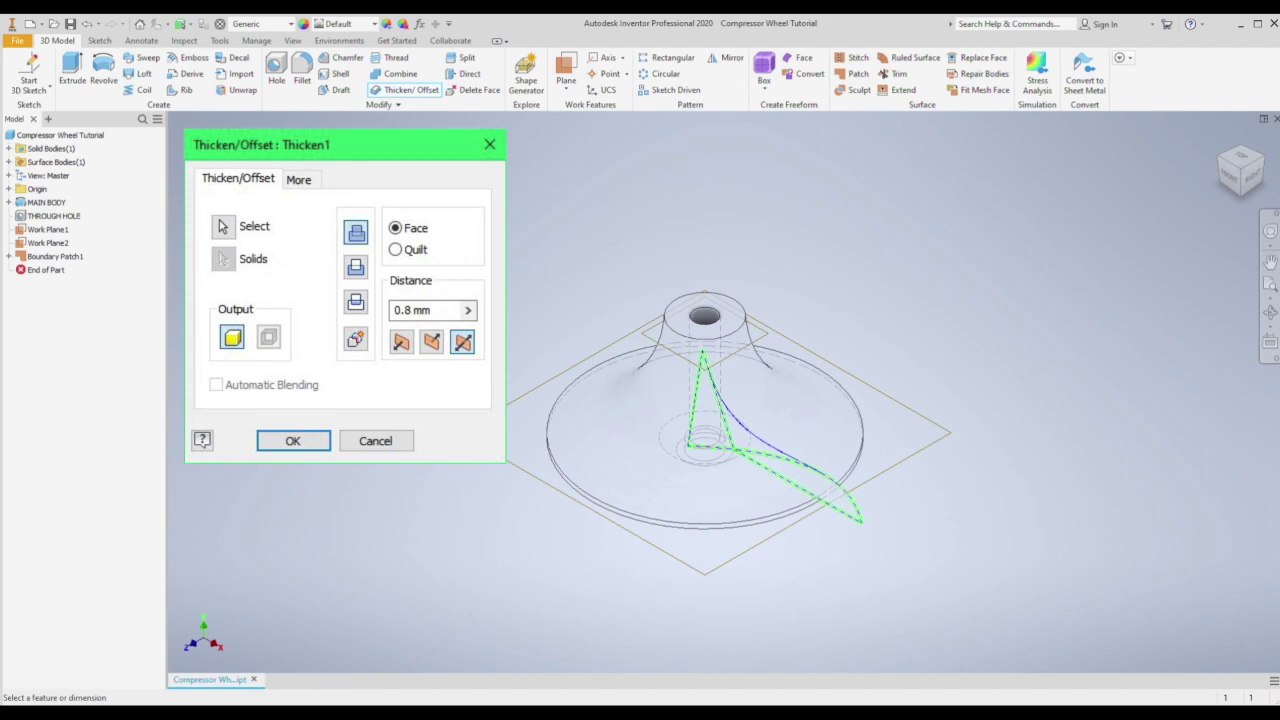
pyautogui.press('Return')
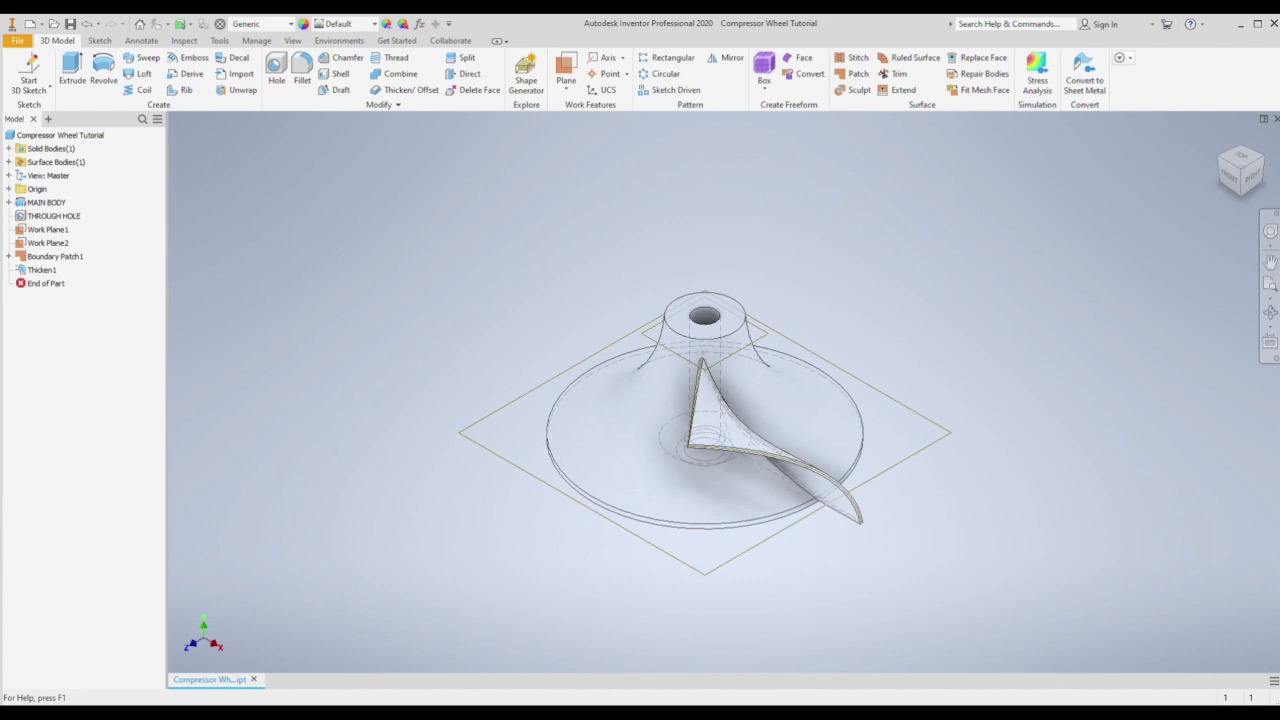
# Step: Change the visual style to shaded with visible edges and check the blade from several angles
pyautogui.click(293, 41)
pyautogui.click(250, 82)
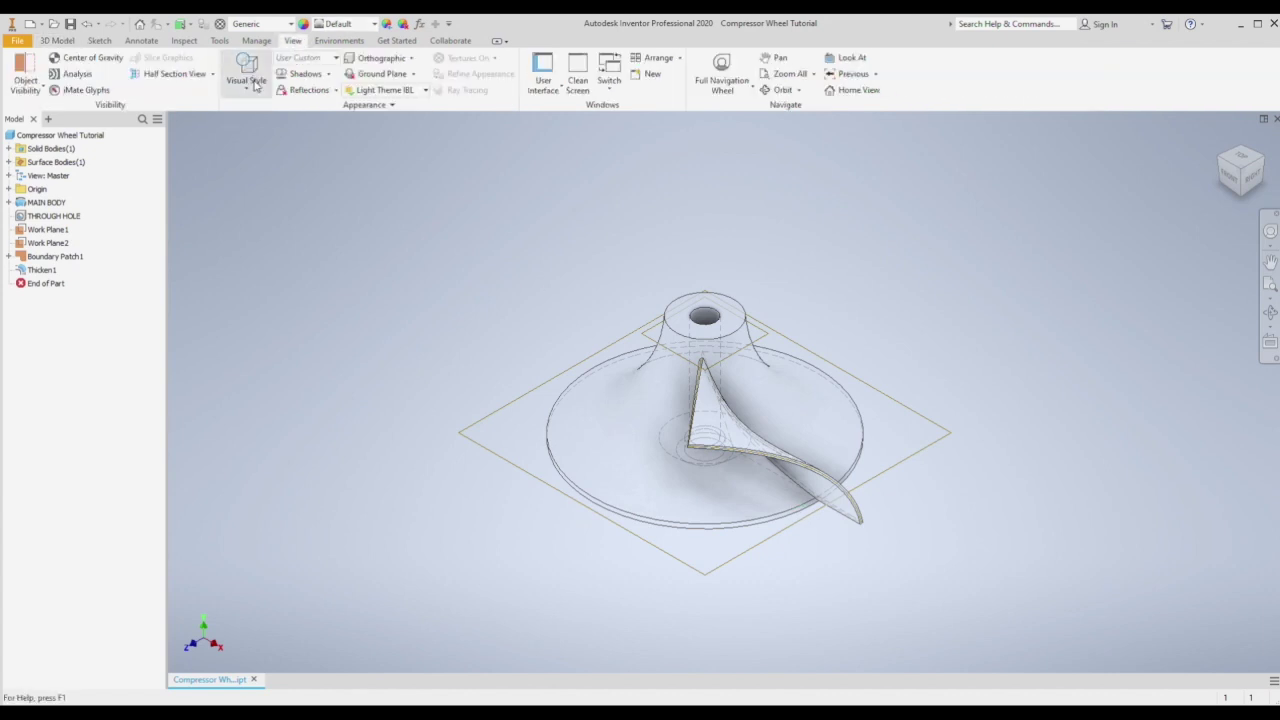
pyautogui.click(292, 176)
pyautogui.keyDown('shift'); pyautogui.moveTo(767, 456); pyautogui.dragTo(762, 430, button='middle'); pyautogui.keyUp('shift')
pyautogui.moveTo(762, 430); pyautogui.dragTo(750, 540)
pyautogui.click(1237, 183)
pyautogui.press('F4')
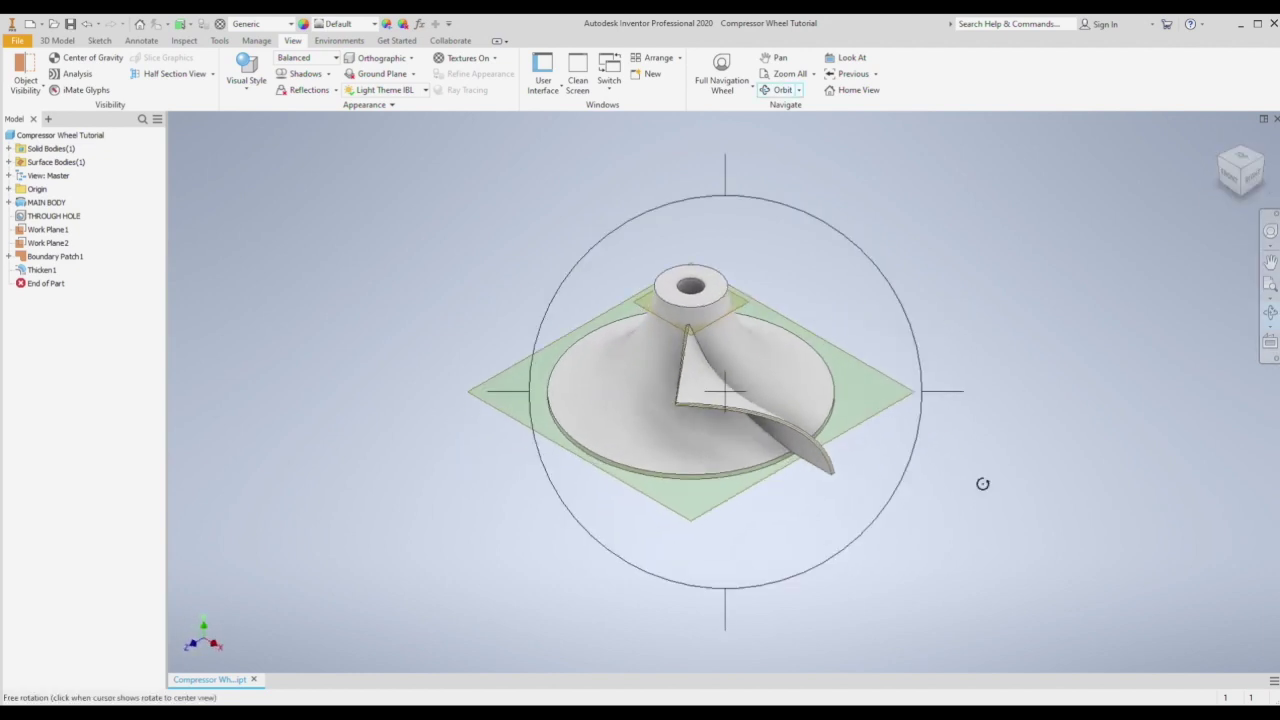
pyautogui.press('Escape')
# Step: Create a circular pattern of the boundary patch and thicken features about the through hole's axis, with 6 occurrences over 360 degrees
pyautogui.click(57, 40)
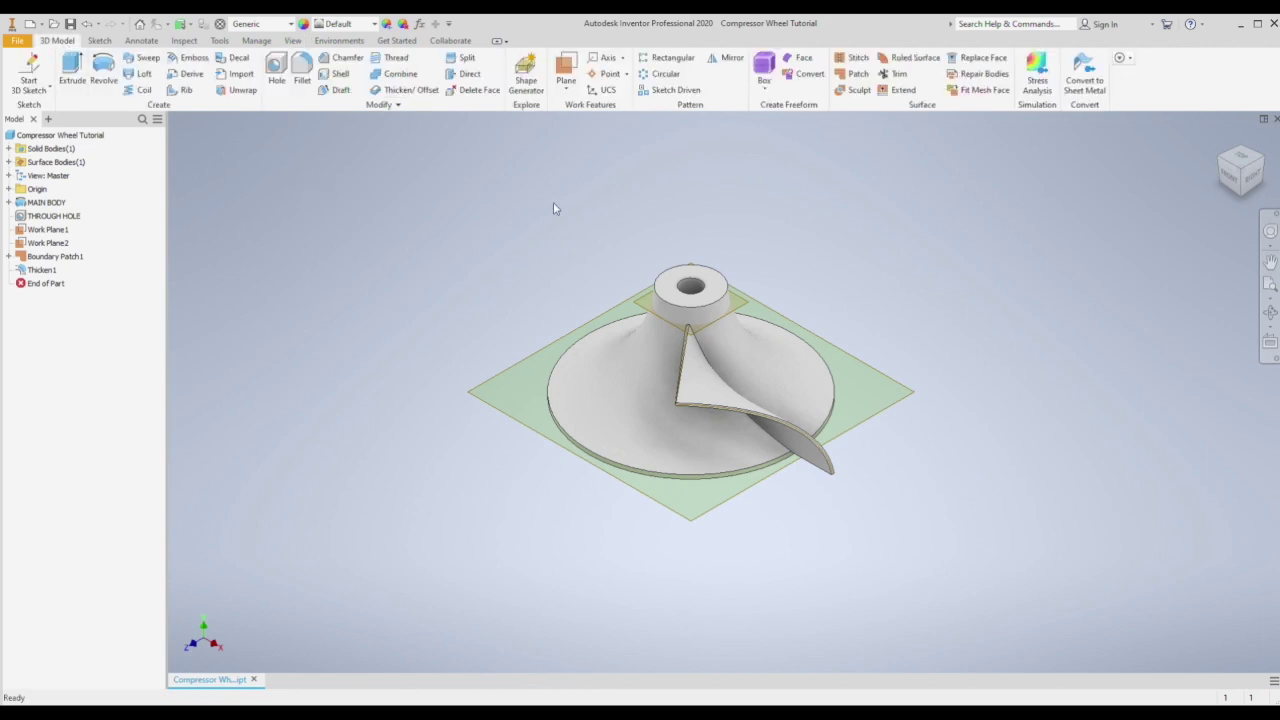
pyautogui.click(660, 74)
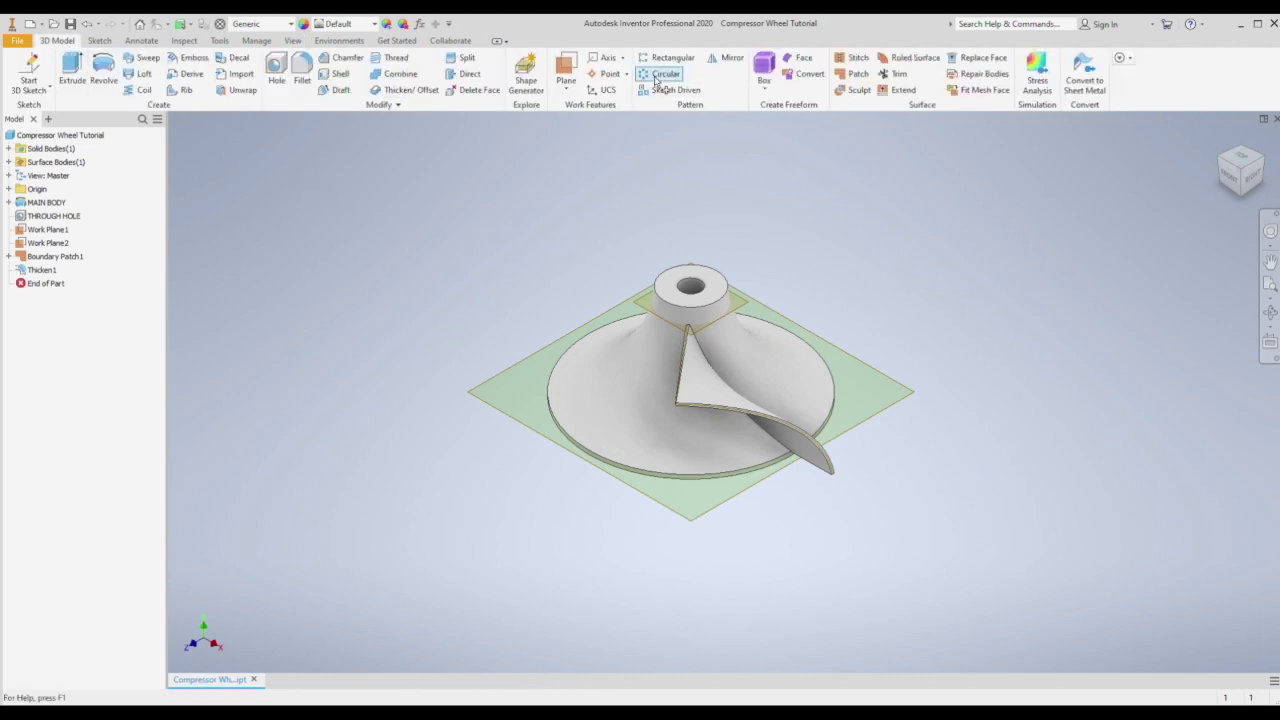
pyautogui.click(699, 394)
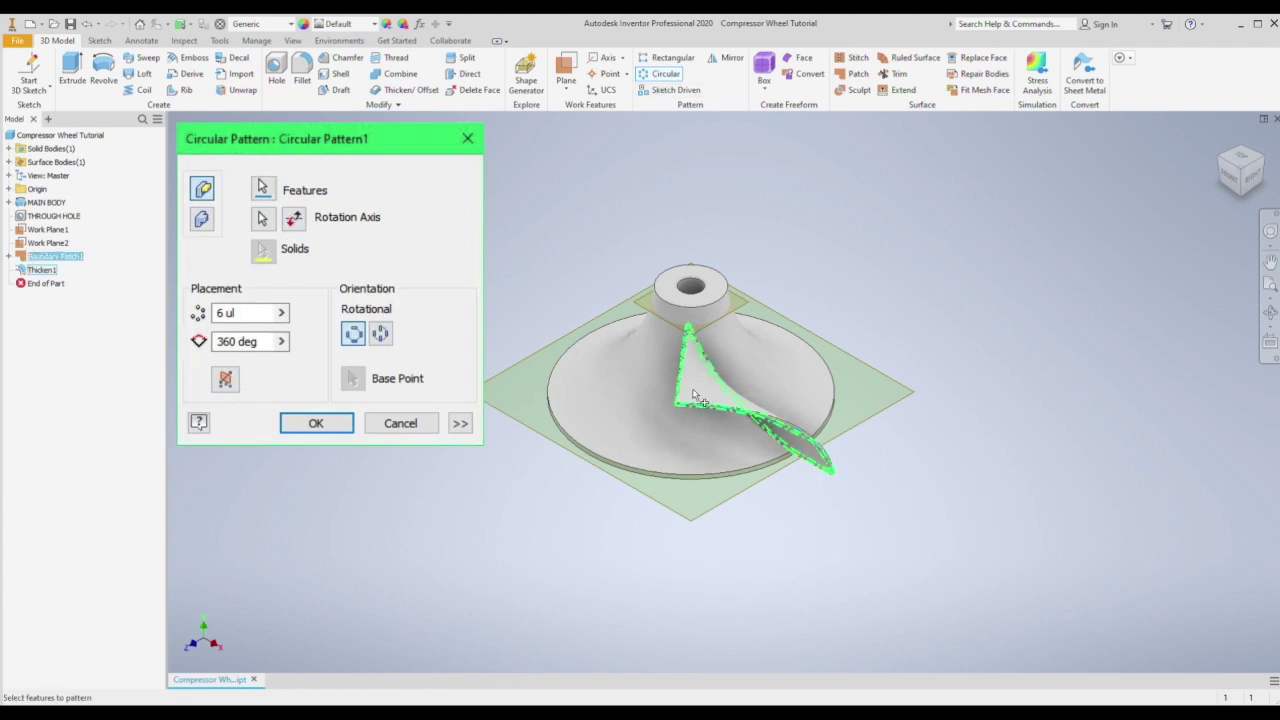
pyautogui.click(42, 270)
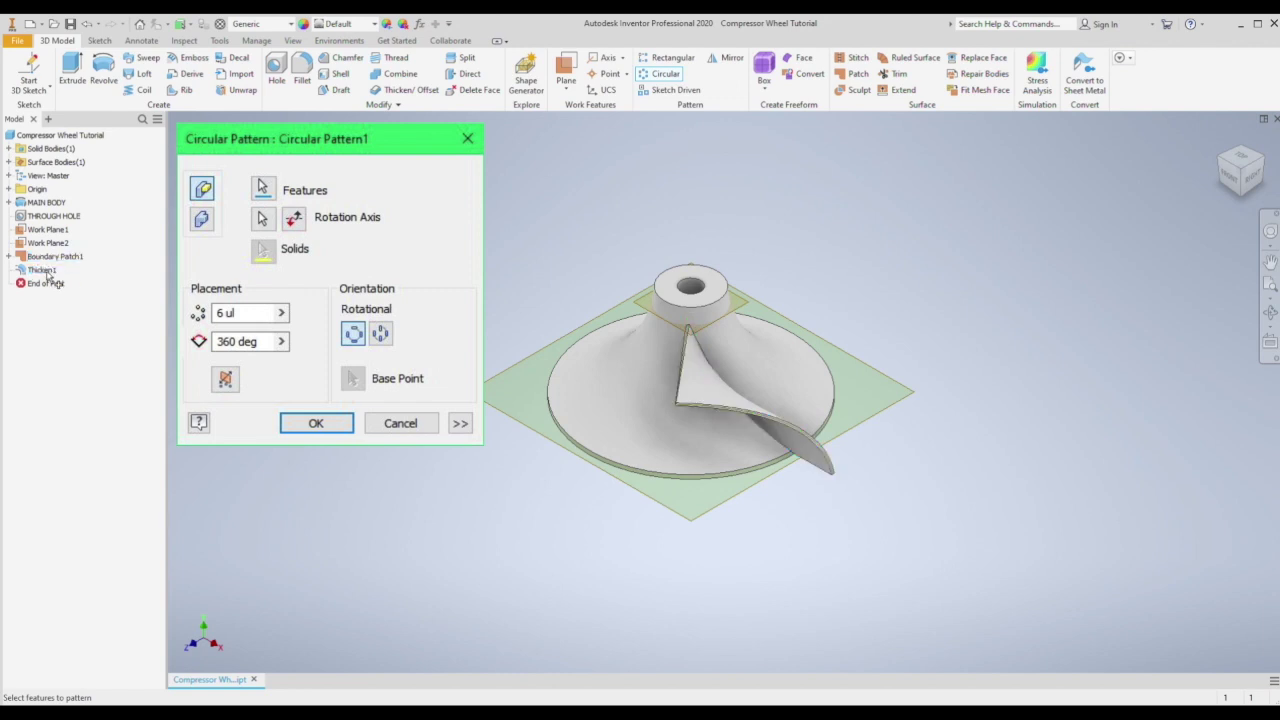
pyautogui.keyDown('ctrl'); pyautogui.click(42, 270); pyautogui.keyUp('ctrl')
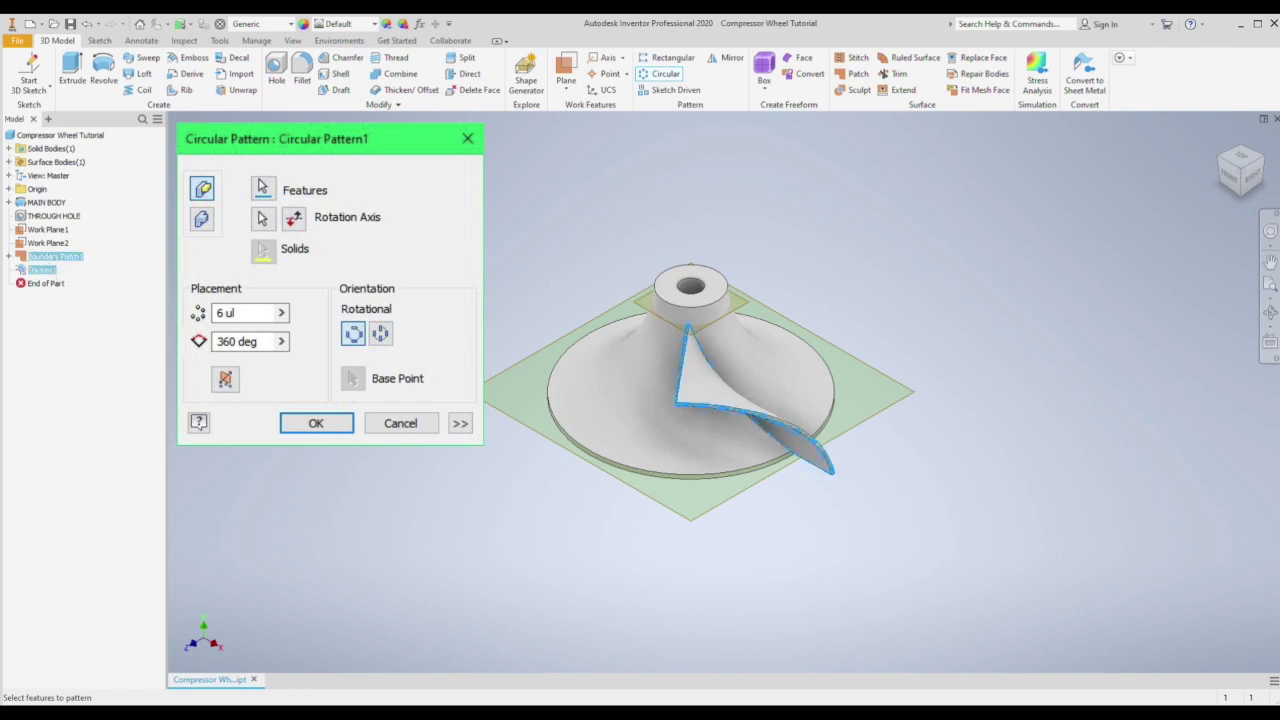
pyautogui.click(263, 218)
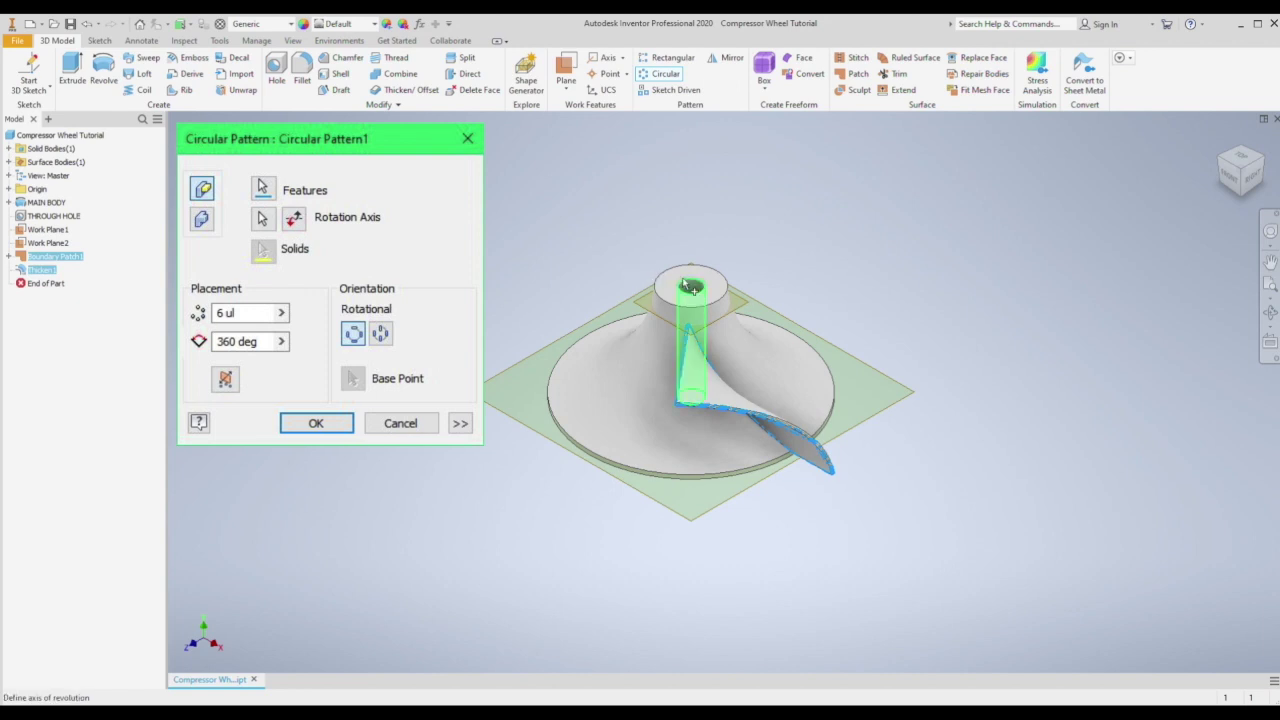
pyautogui.click(692, 291)
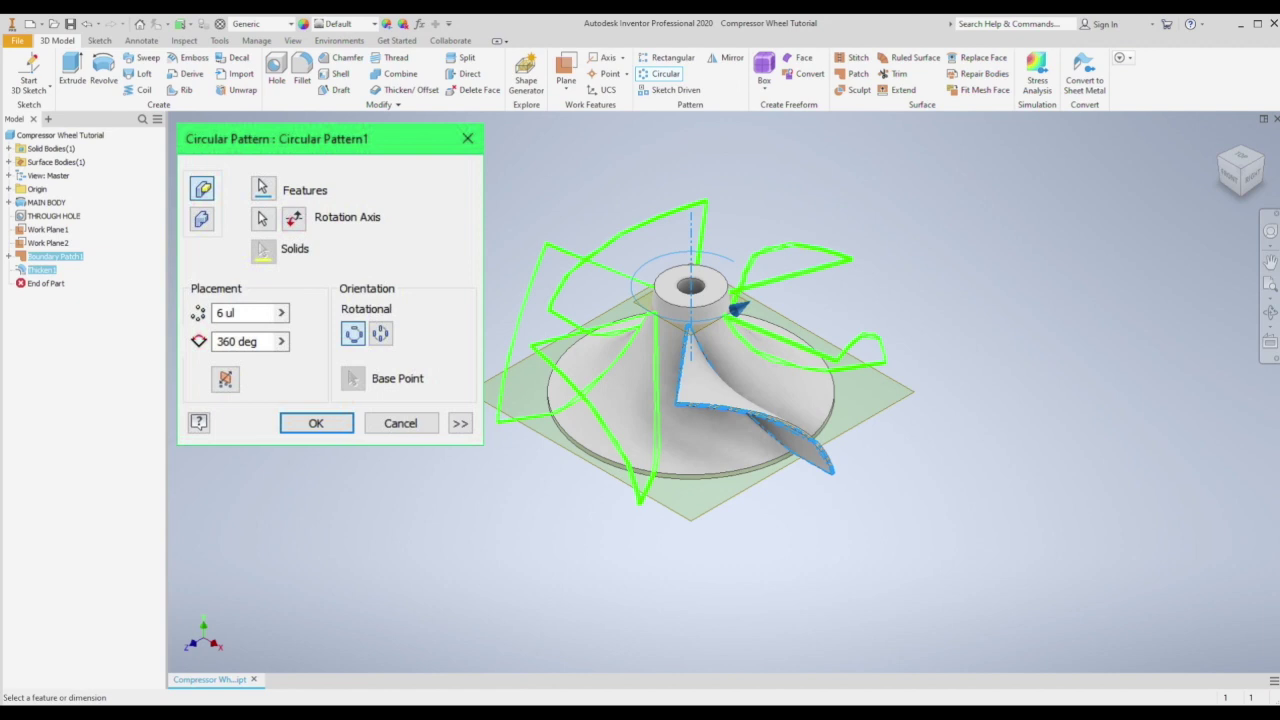
pyautogui.press('Return')
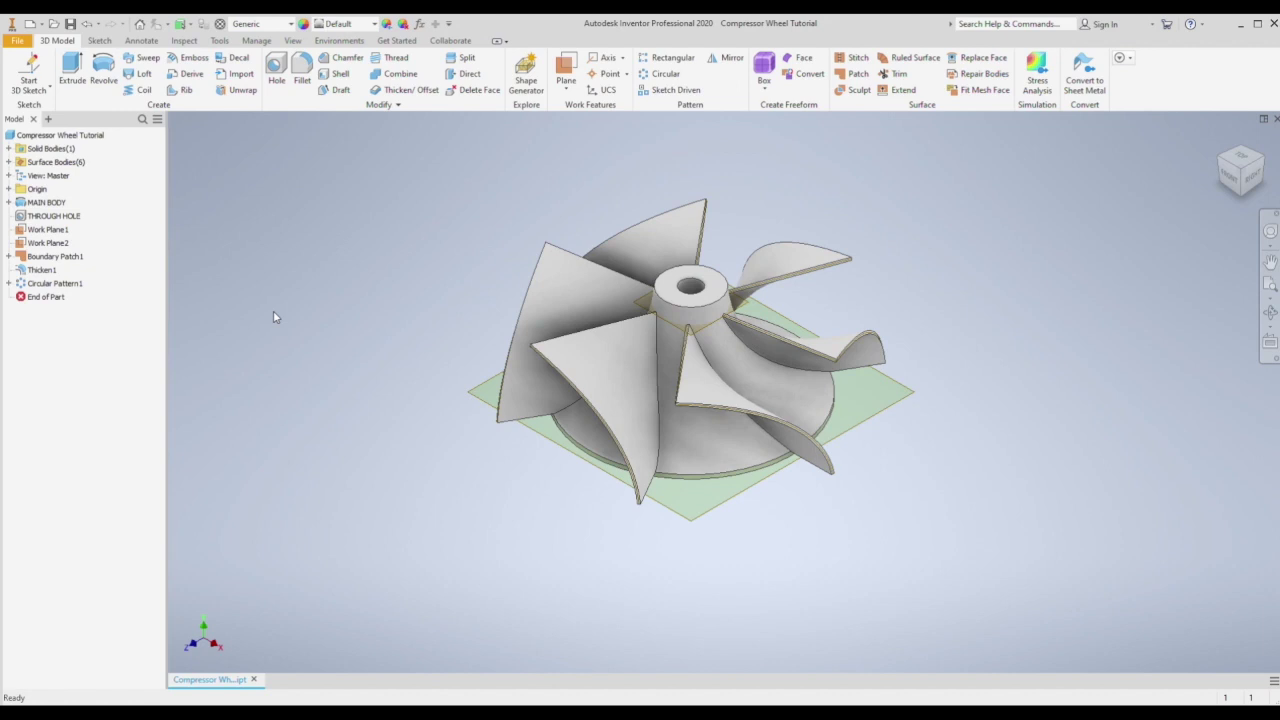
pyautogui.click(1270, 313)
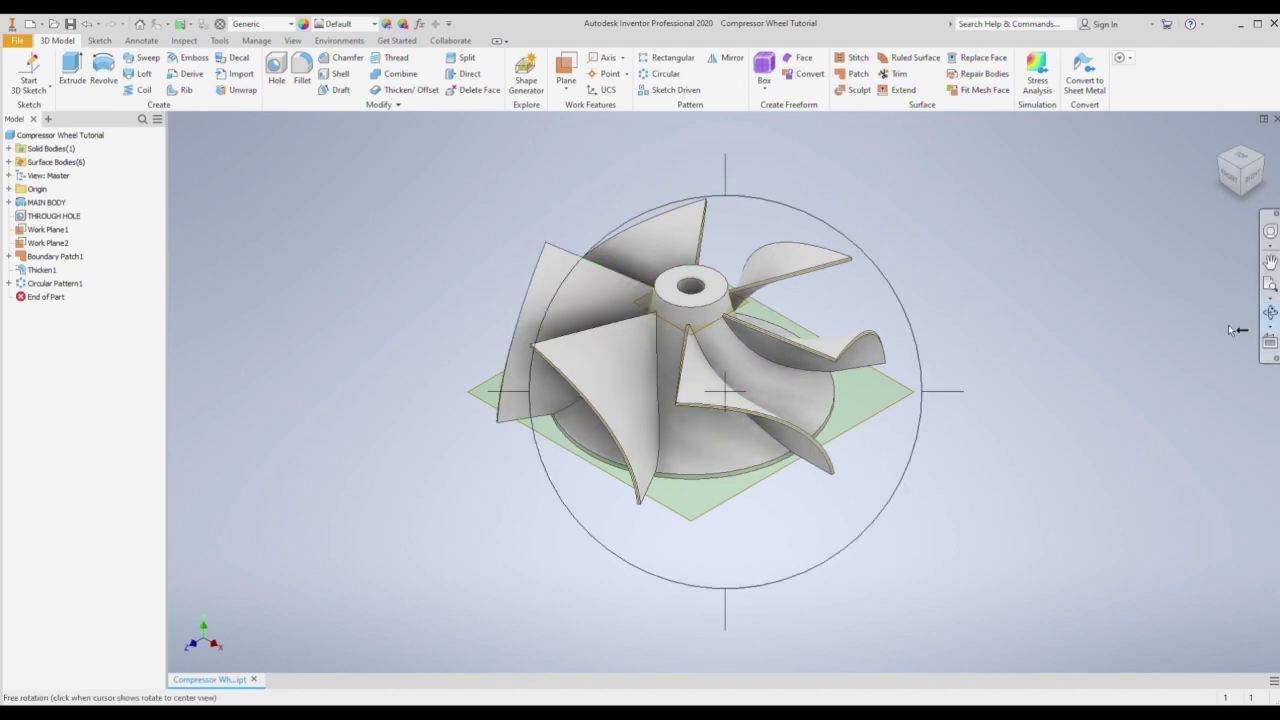
pyautogui.moveTo(709, 389); pyautogui.dragTo(734, 526)
pyautogui.press('Escape')
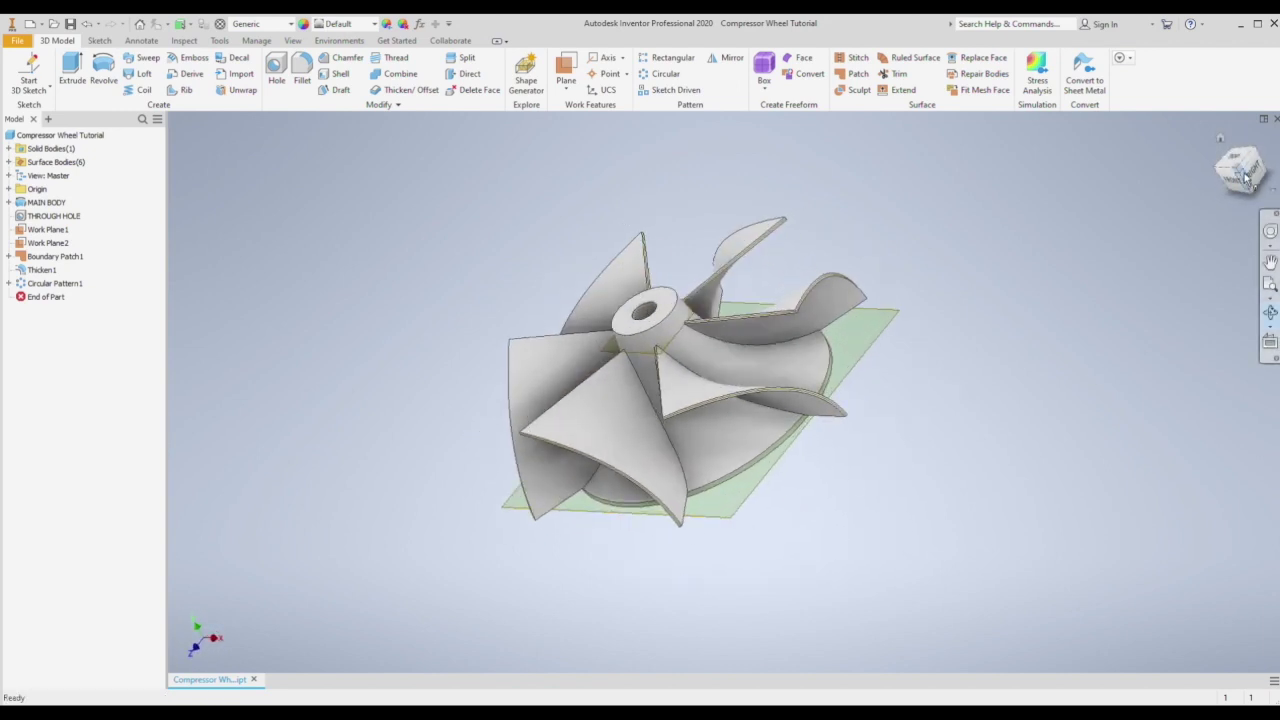
pyautogui.click(1245, 177)
pyautogui.press('F4')
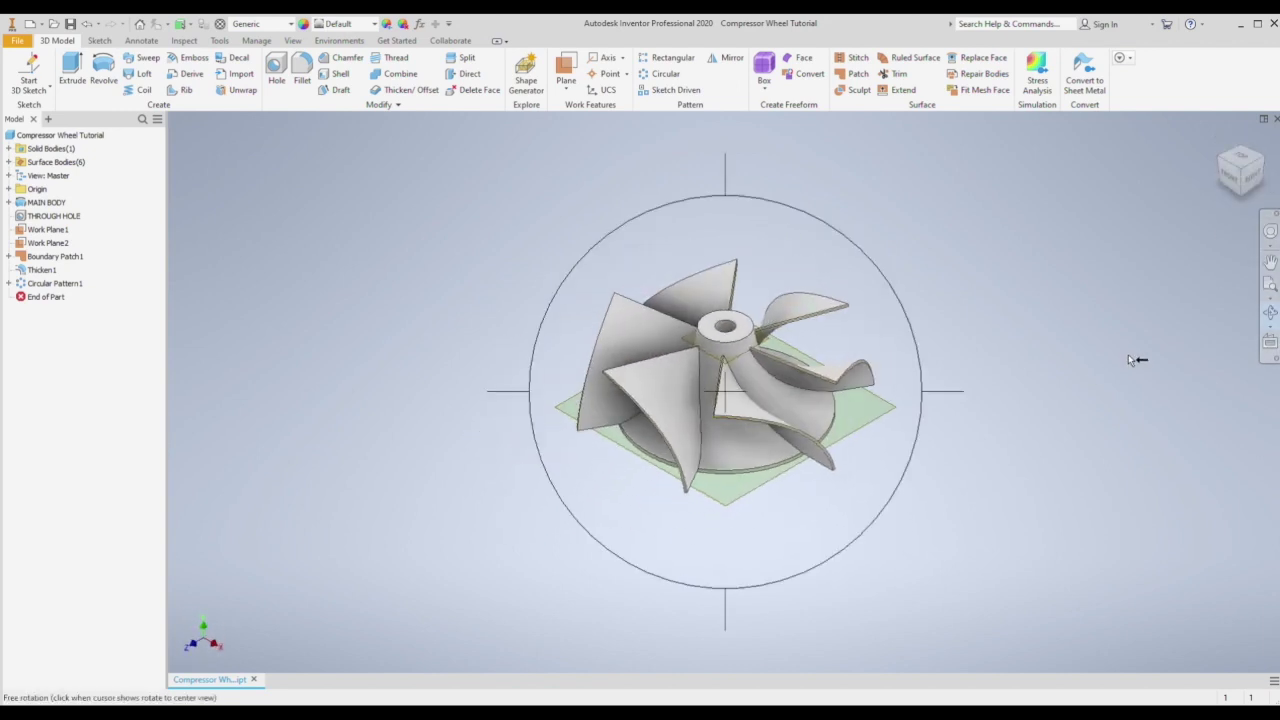
# Step: Create a work plane offset downward from the hub's top face
pyautogui.press('Escape')
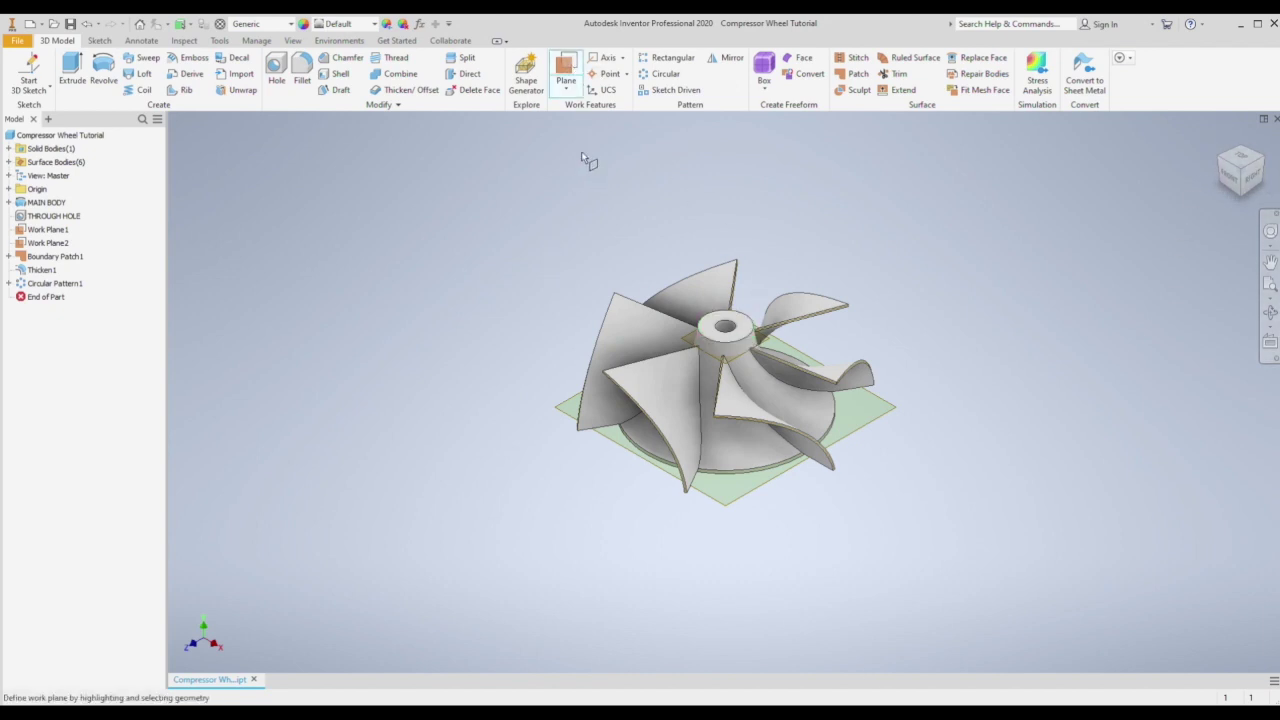
pyautogui.click(566, 68)
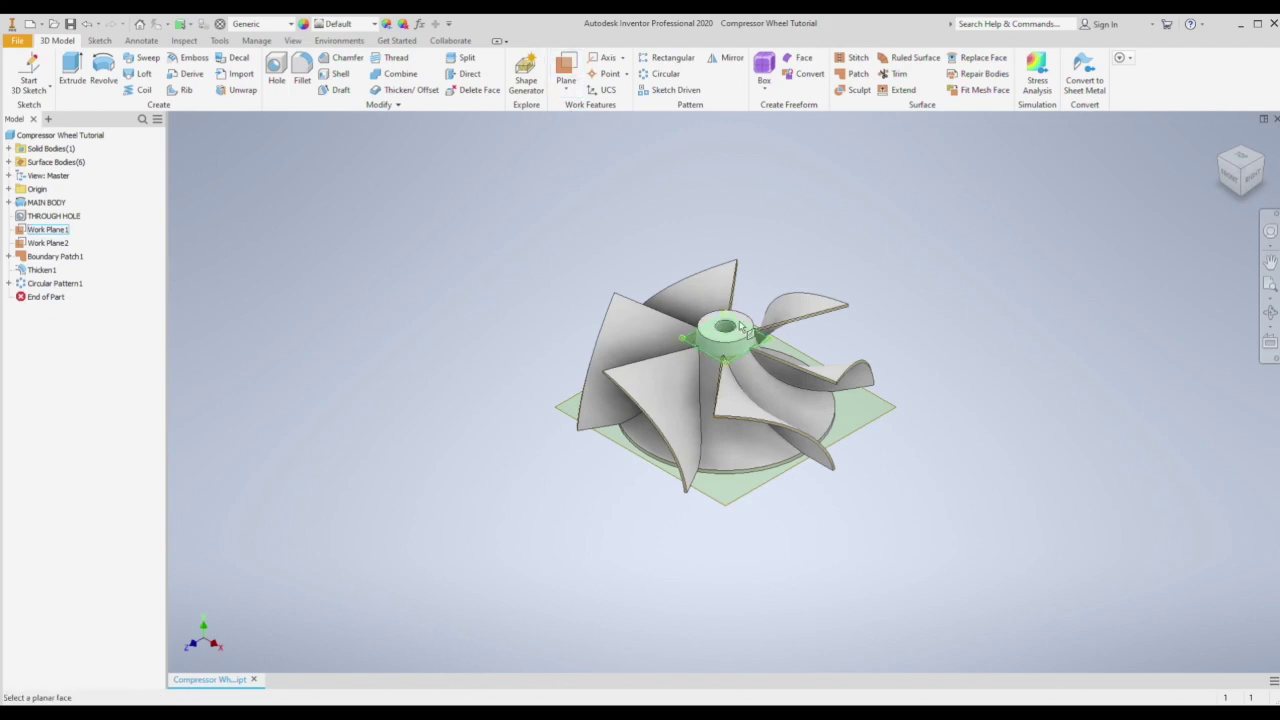
pyautogui.scroll(5, 730, 330)
pyautogui.click(789, 312)
pyautogui.scroll(-5, 775, 300)
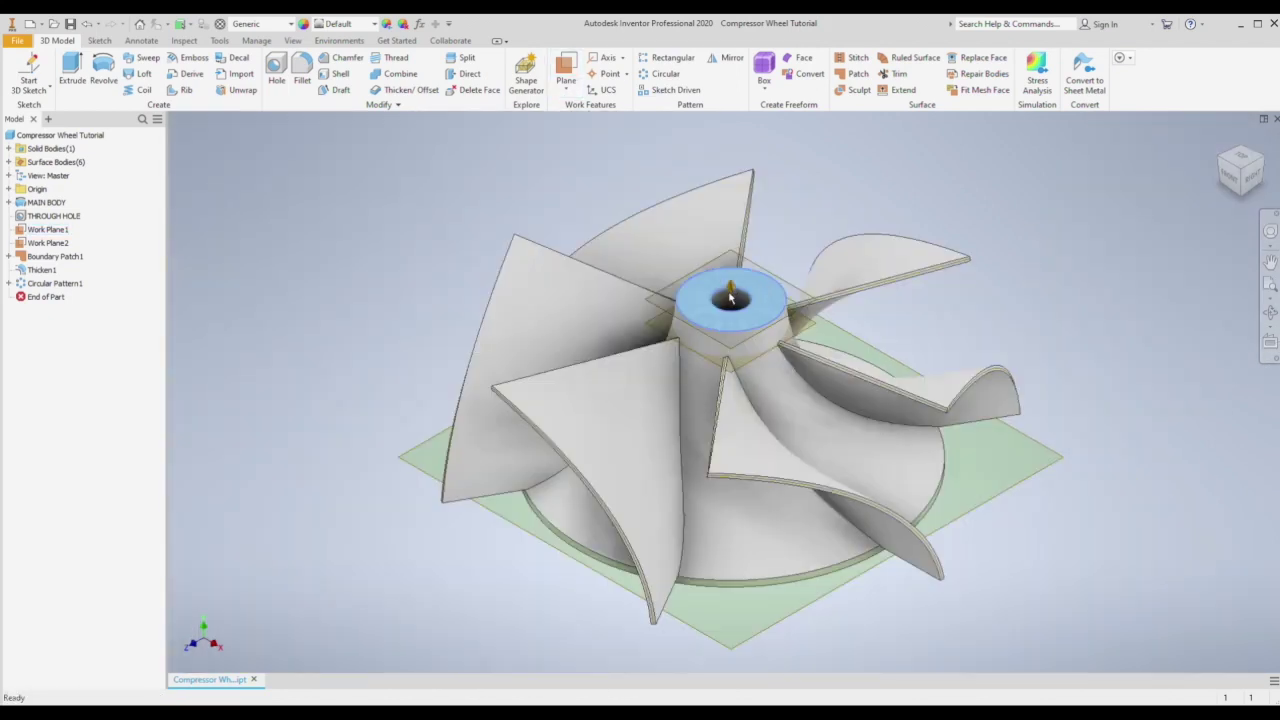
pyautogui.moveTo(730, 297); pyautogui.dragTo(727, 344)
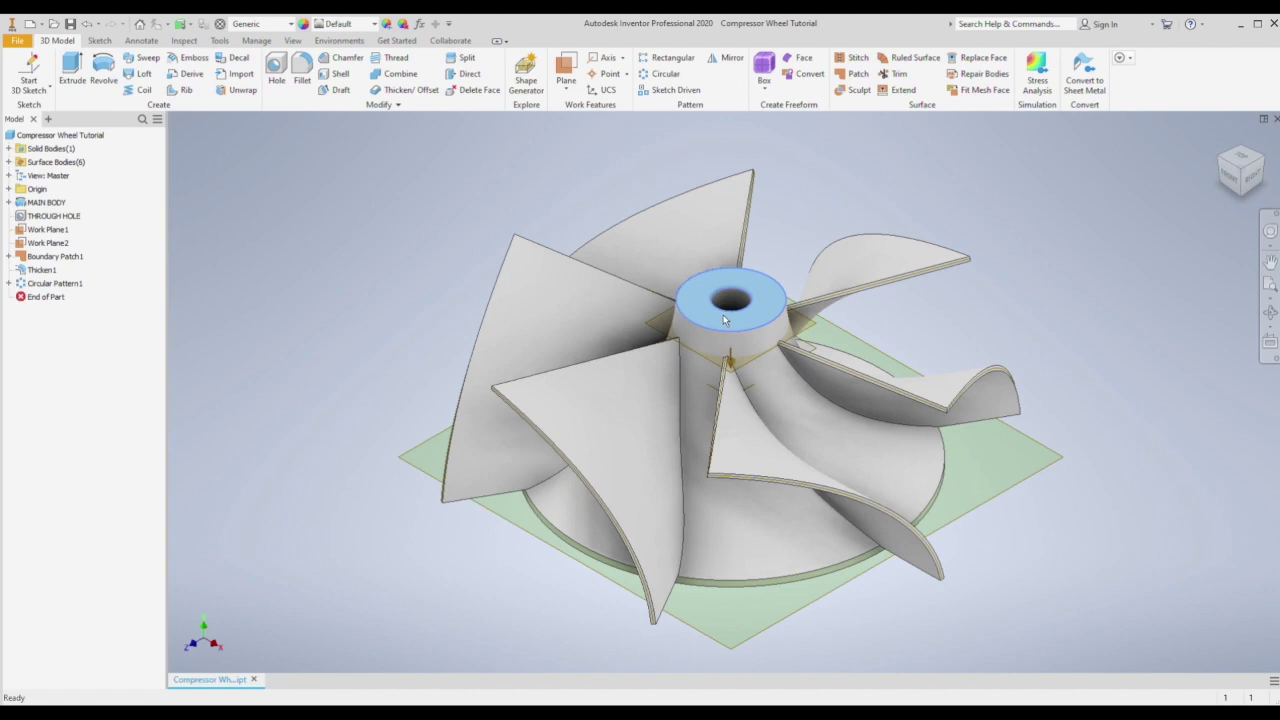
pyautogui.press('Return')
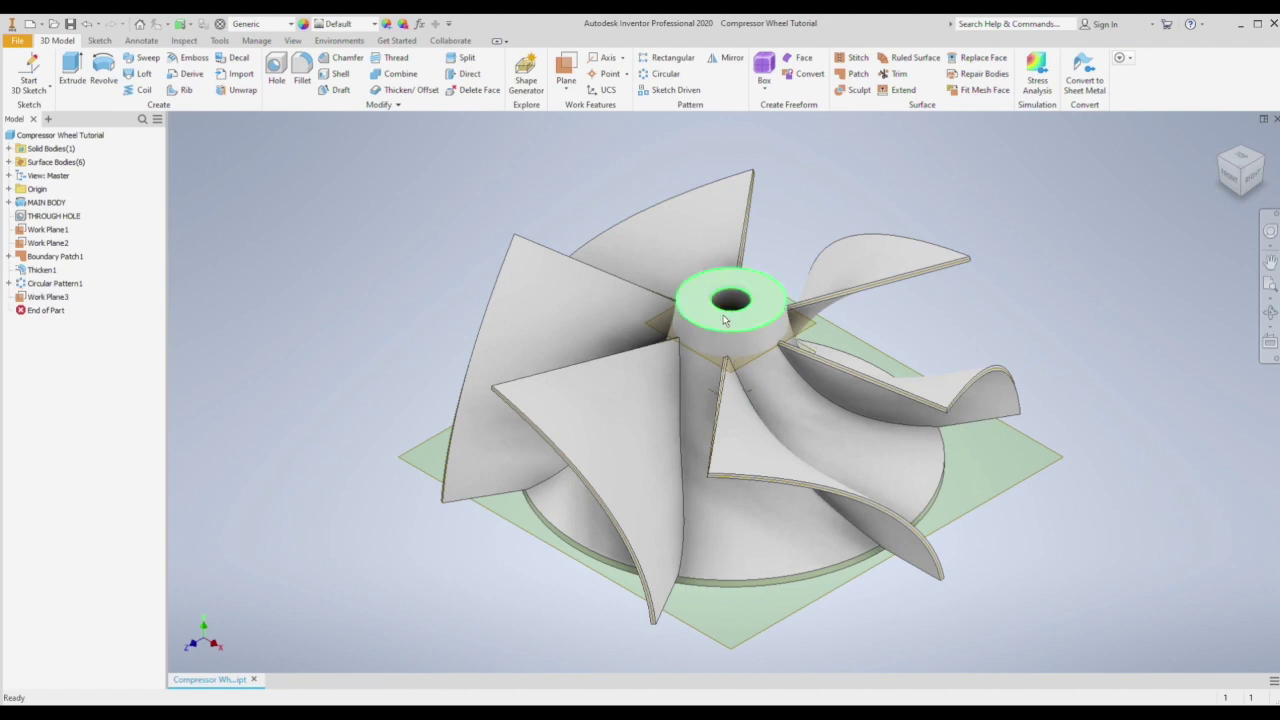
pyautogui.click(750, 395)
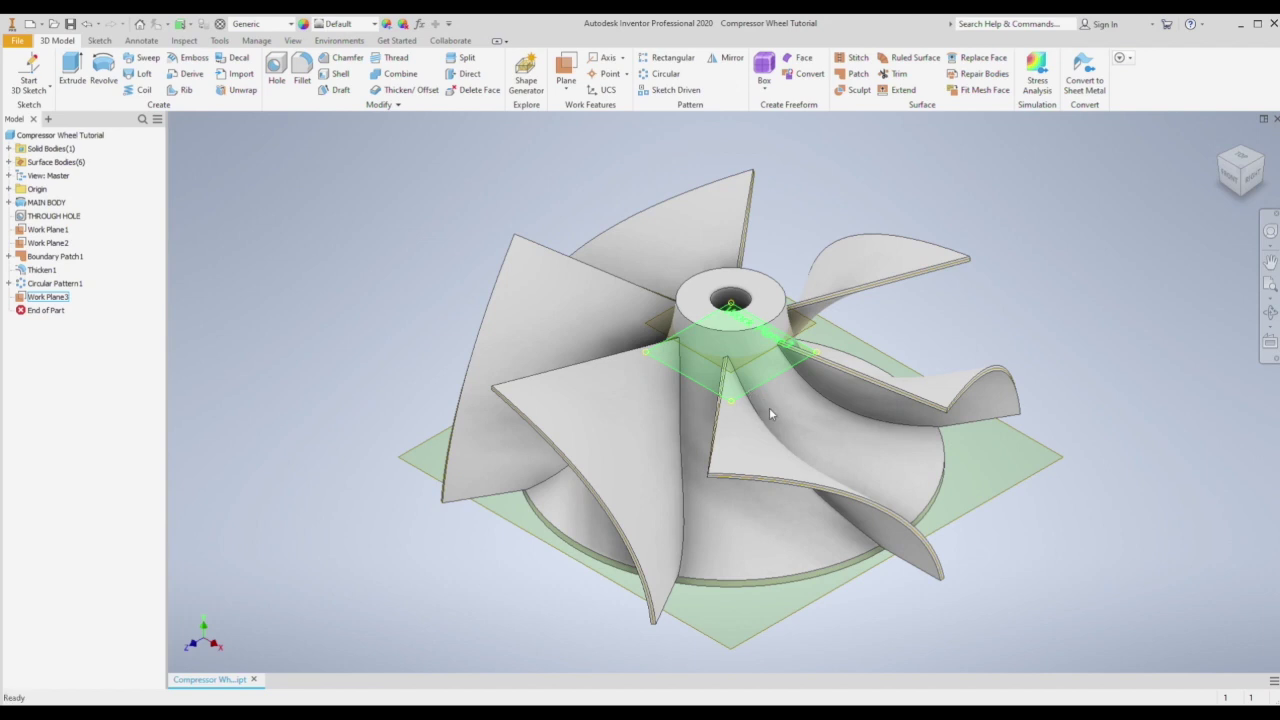
# Step: Start a 2D sketch on the large lower work plane and switch the visual style to show hidden edges
pyautogui.click(28, 88)
pyautogui.click(34, 108)
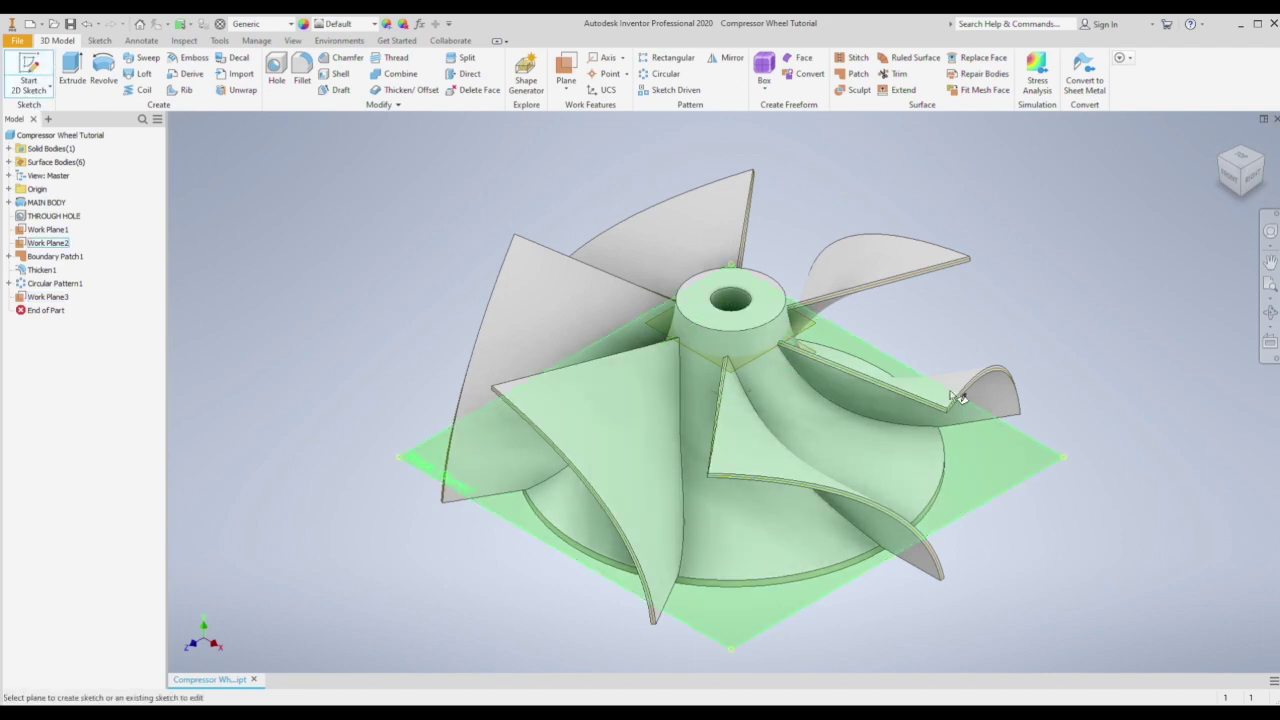
pyautogui.click(1034, 442)
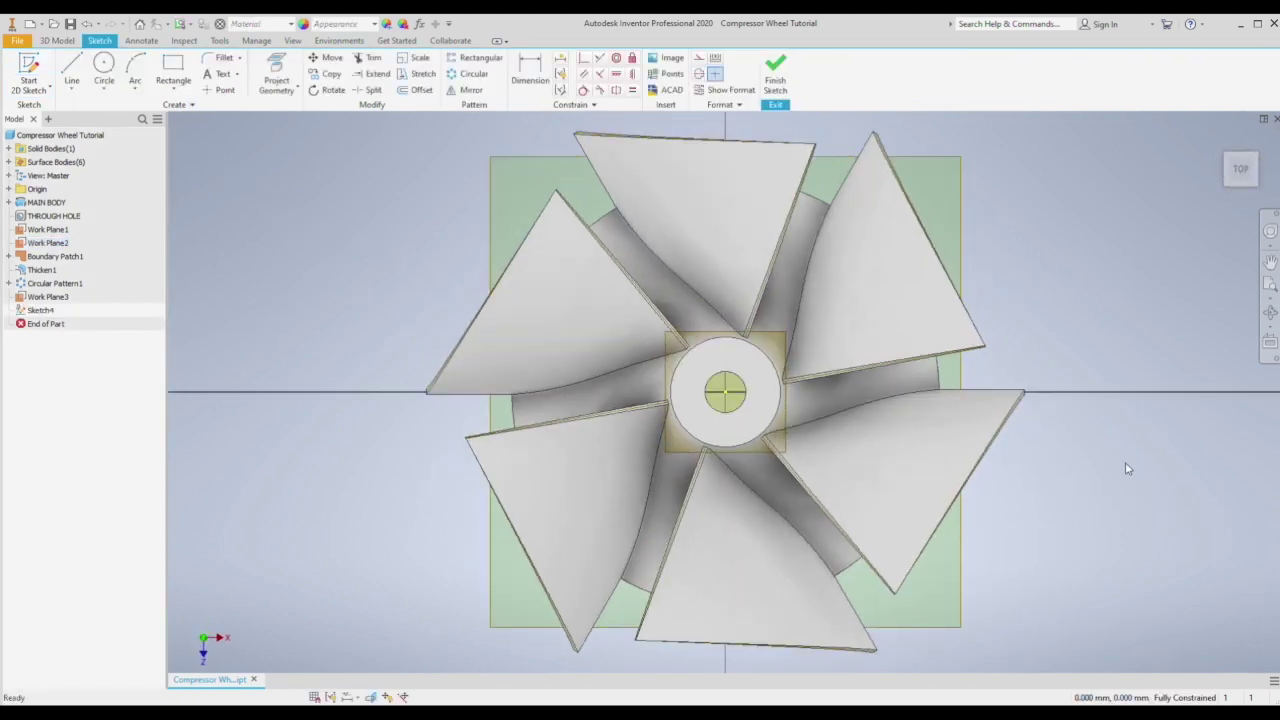
pyautogui.click(292, 40)
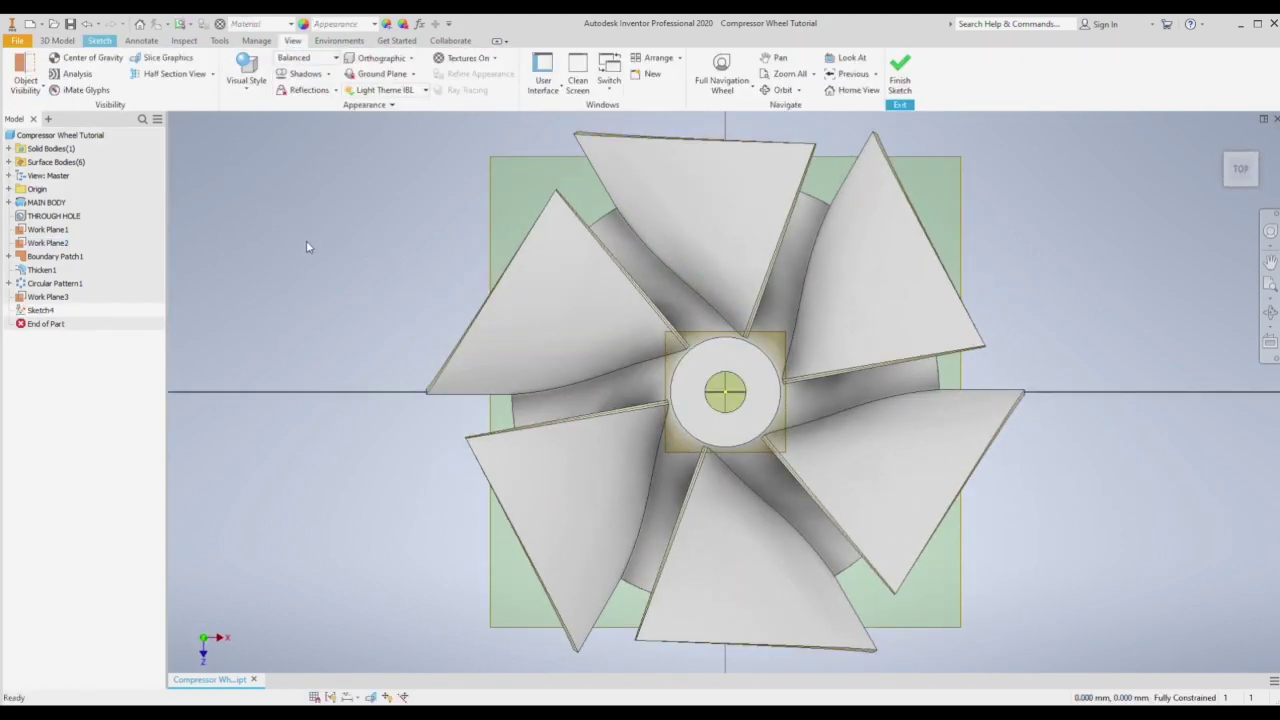
pyautogui.click(99, 40)
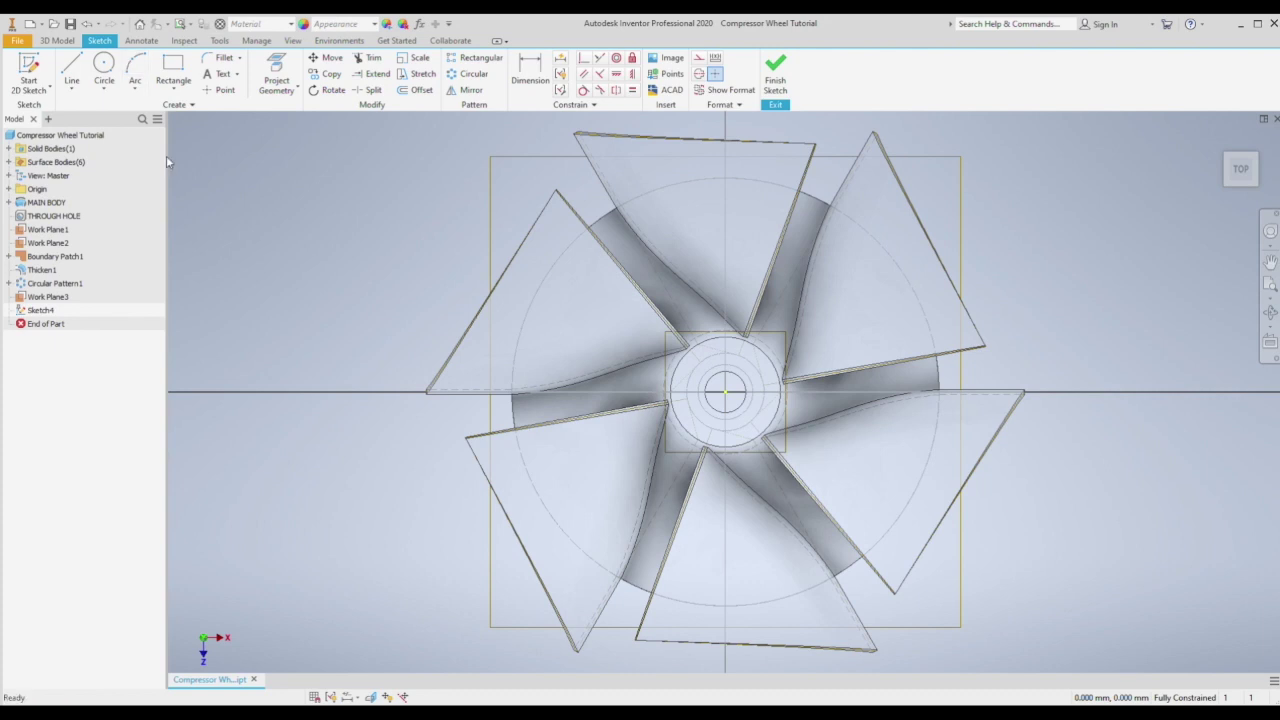
# Step: Sketch a circle of about 7.6 mm radius around the hub's centre, plus a slanted and a horizontal line outward from the centre
pyautogui.click(104, 68)
pyautogui.click(725, 392)
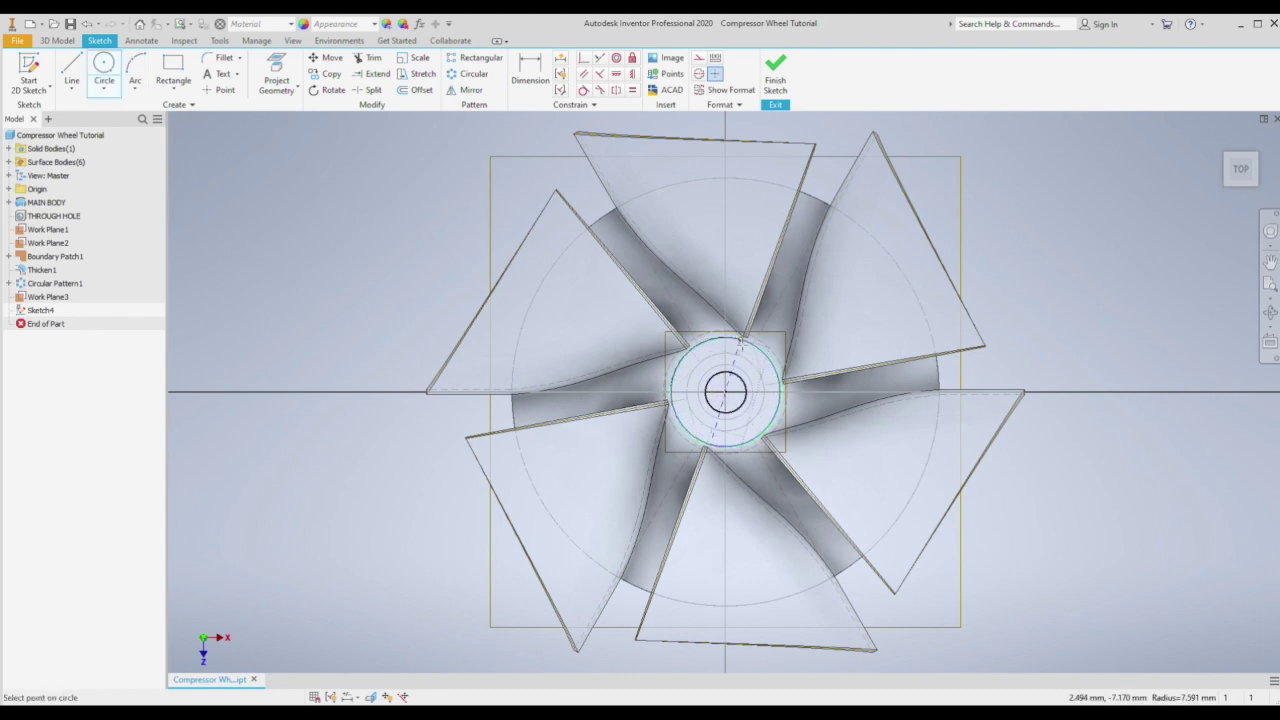
pyautogui.click(740, 343)
pyautogui.press('l')
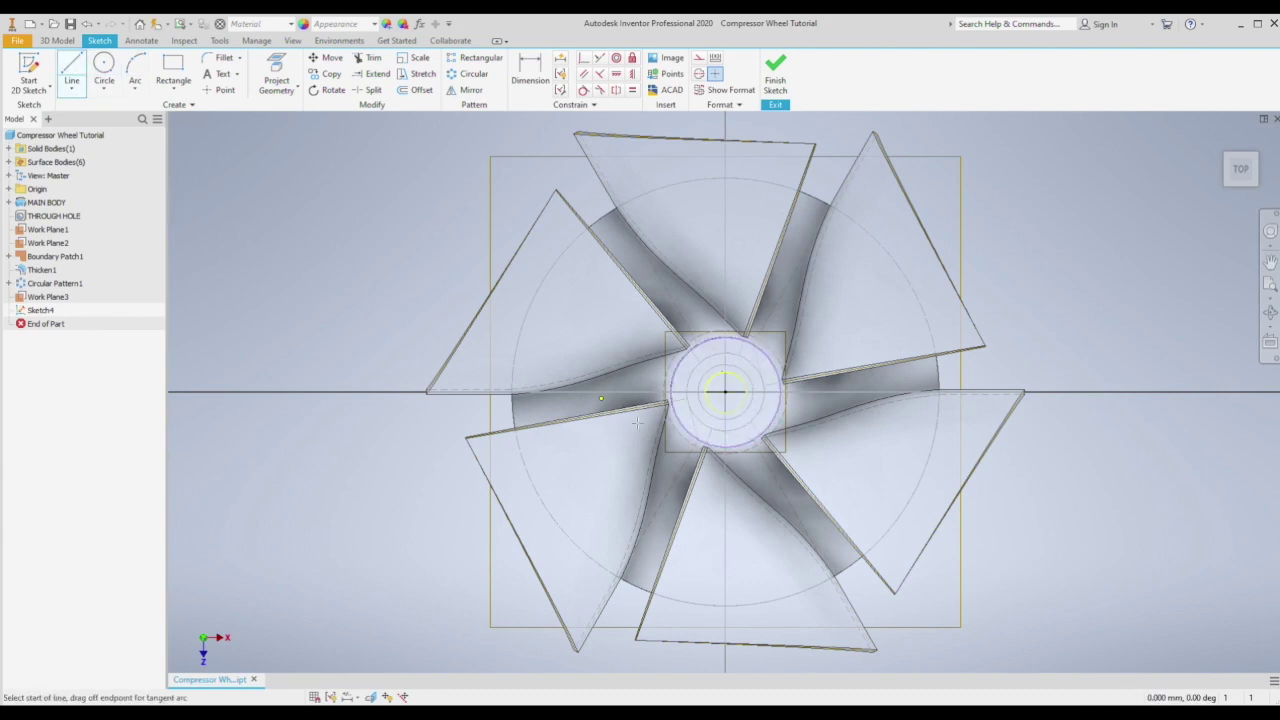
pyautogui.click(725, 392)
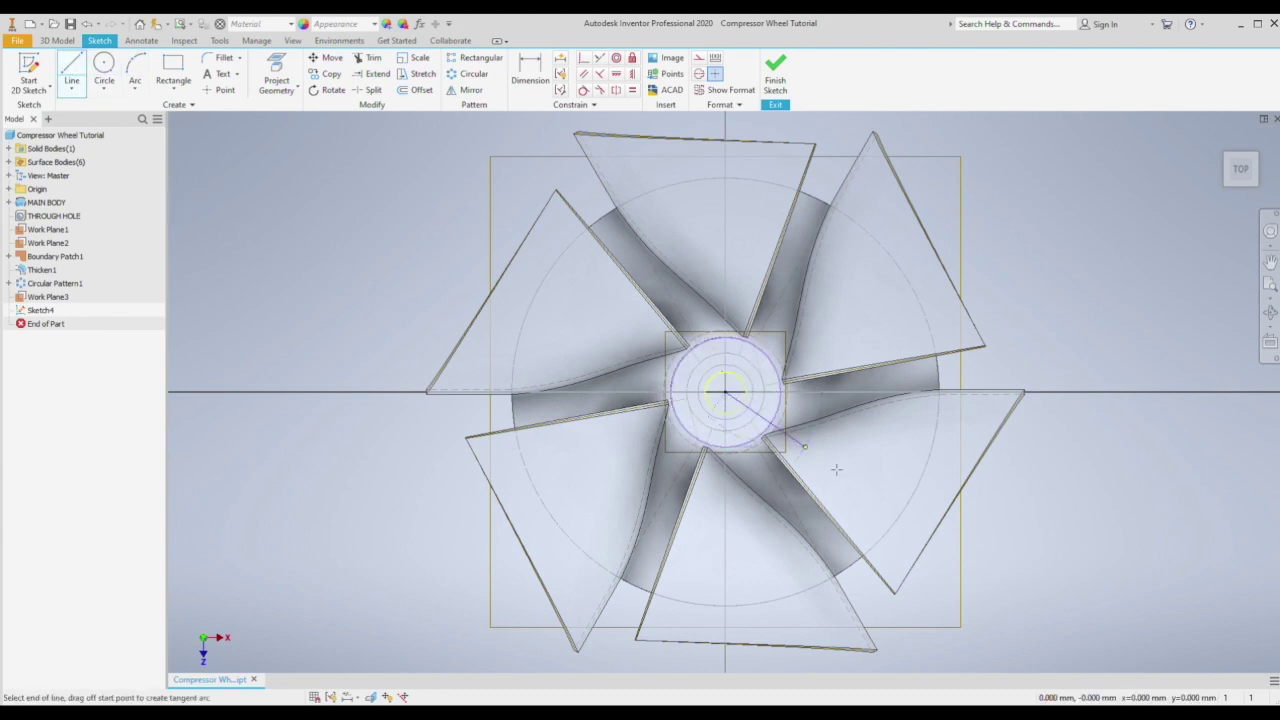
pyautogui.click(1006, 587)
pyautogui.press('Escape')
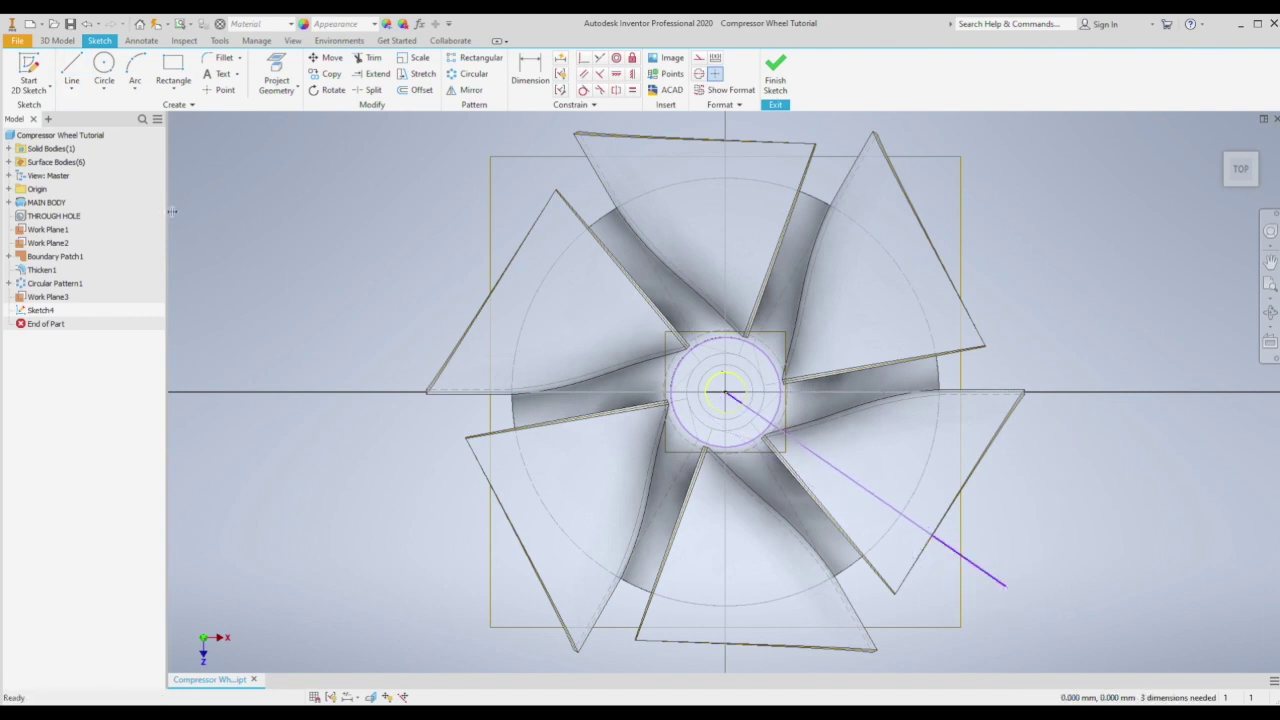
pyautogui.click(71, 70)
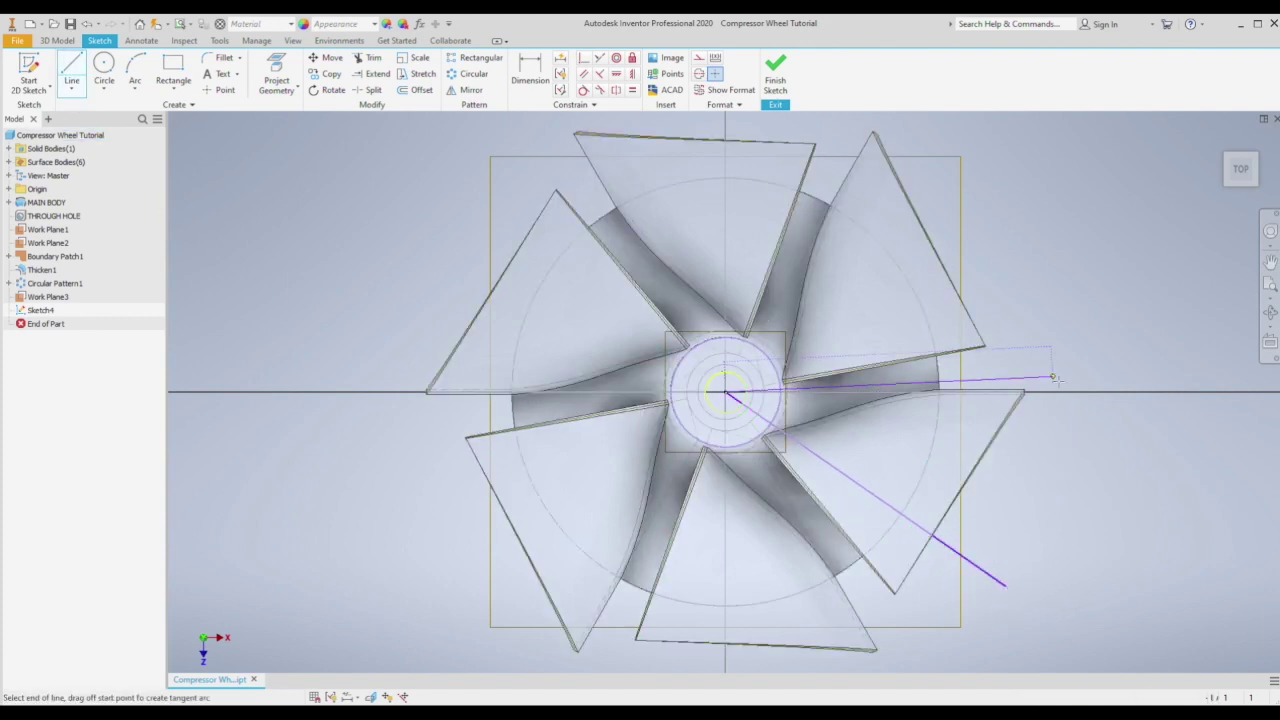
pyautogui.press('Escape')
# Step: Dimension the angle between the slanted line and the horizontal line as 30 degrees
pyautogui.click(529, 75)
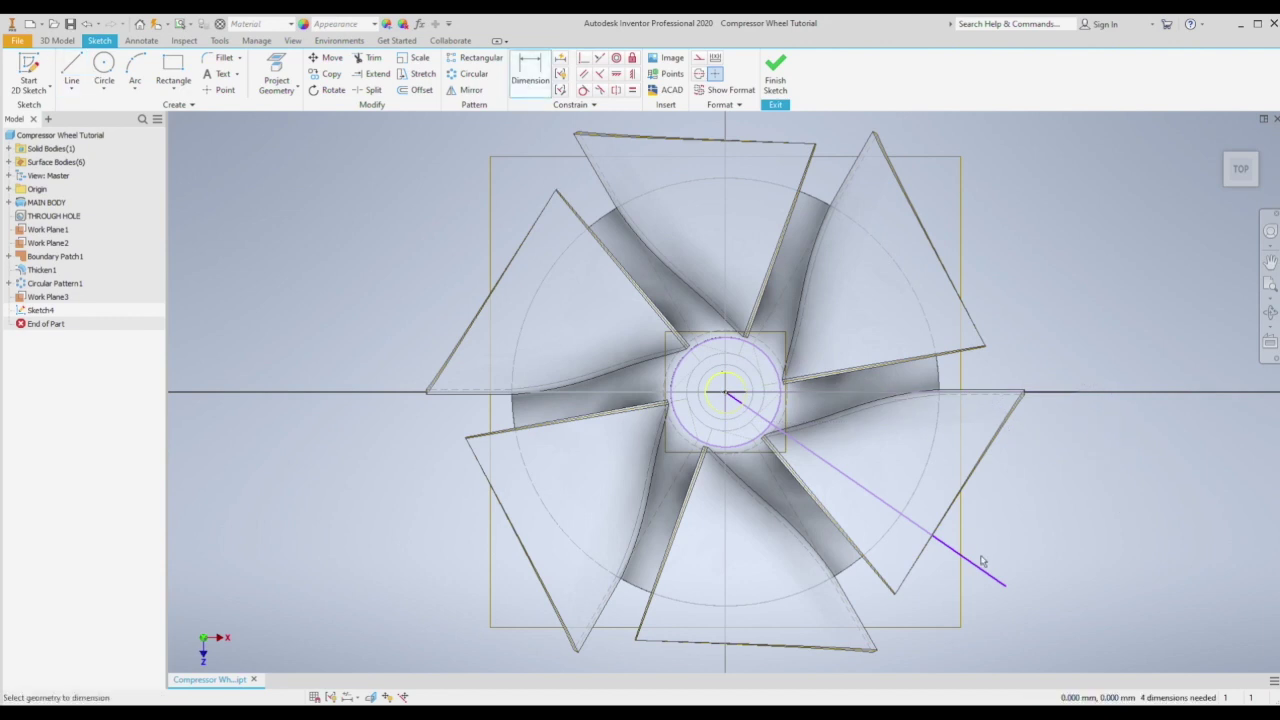
pyautogui.click(950, 548)
pyautogui.click(1040, 392)
pyautogui.click(1038, 487)
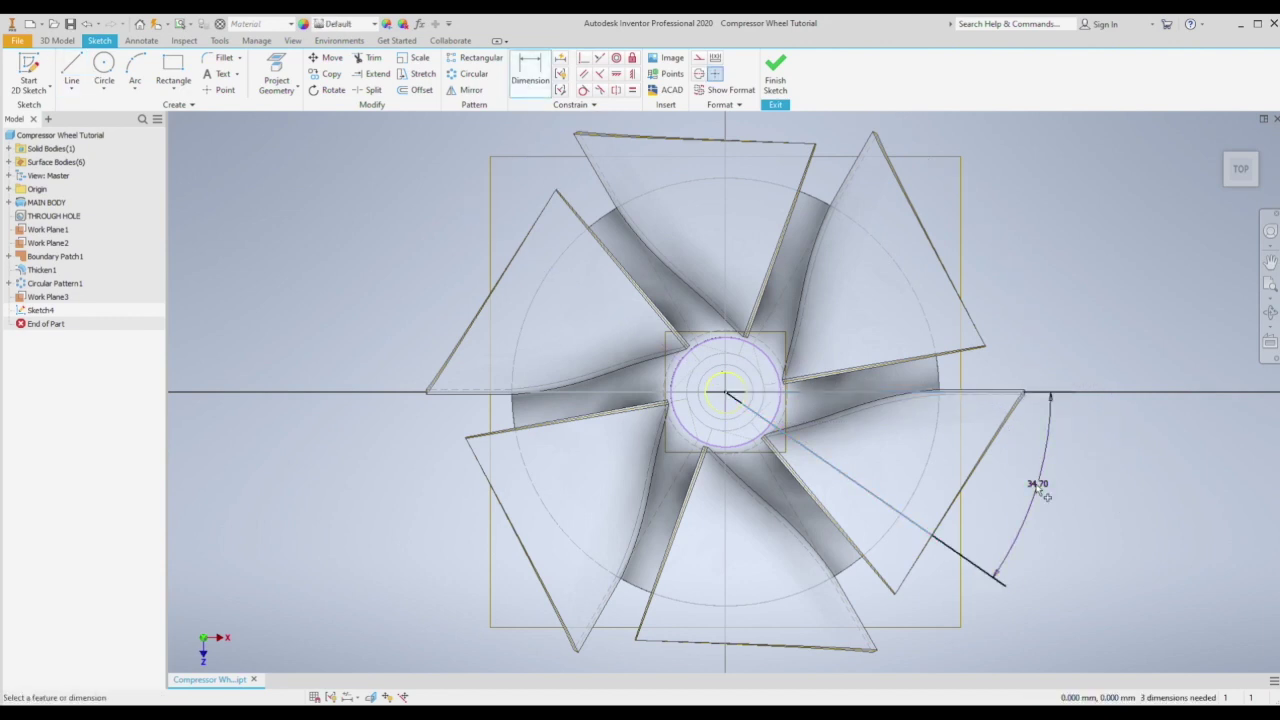
pyautogui.write('30')
pyautogui.press('Return')
# Step: Trim the slanted line inside the circle, convert the circle to construction geometry and finish the sketch
pyautogui.click(367, 57)
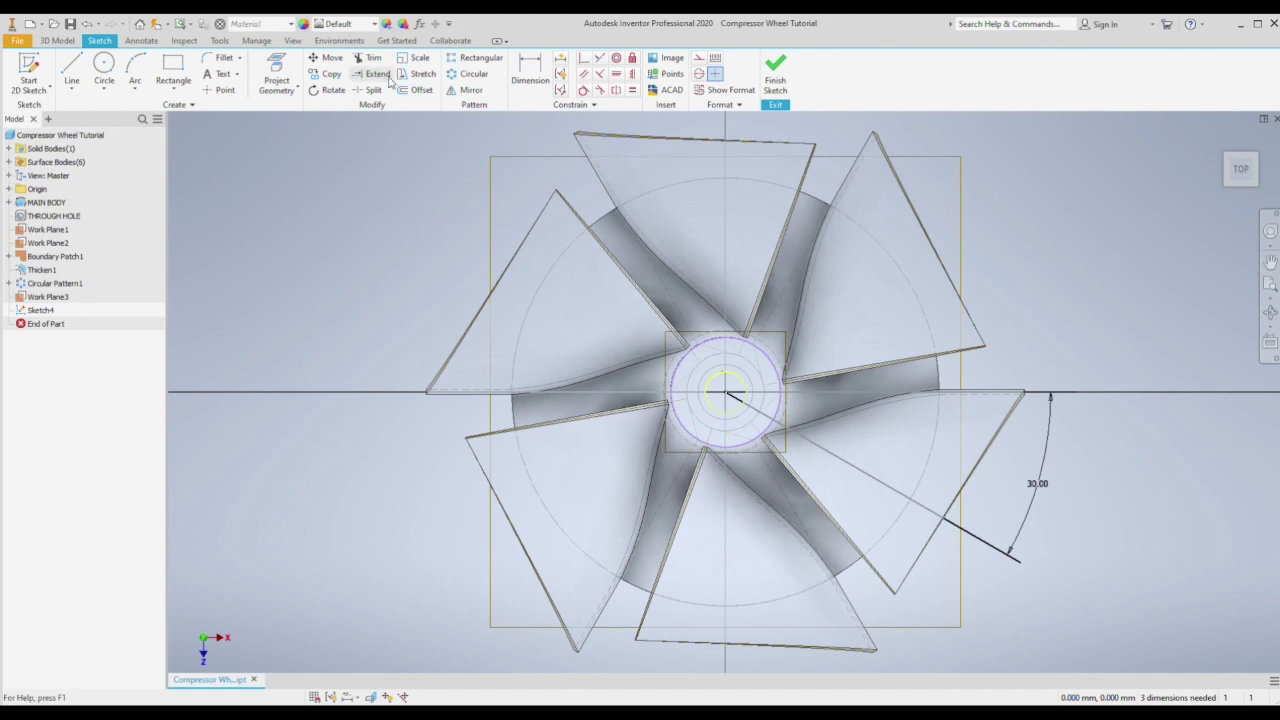
pyautogui.click(757, 418)
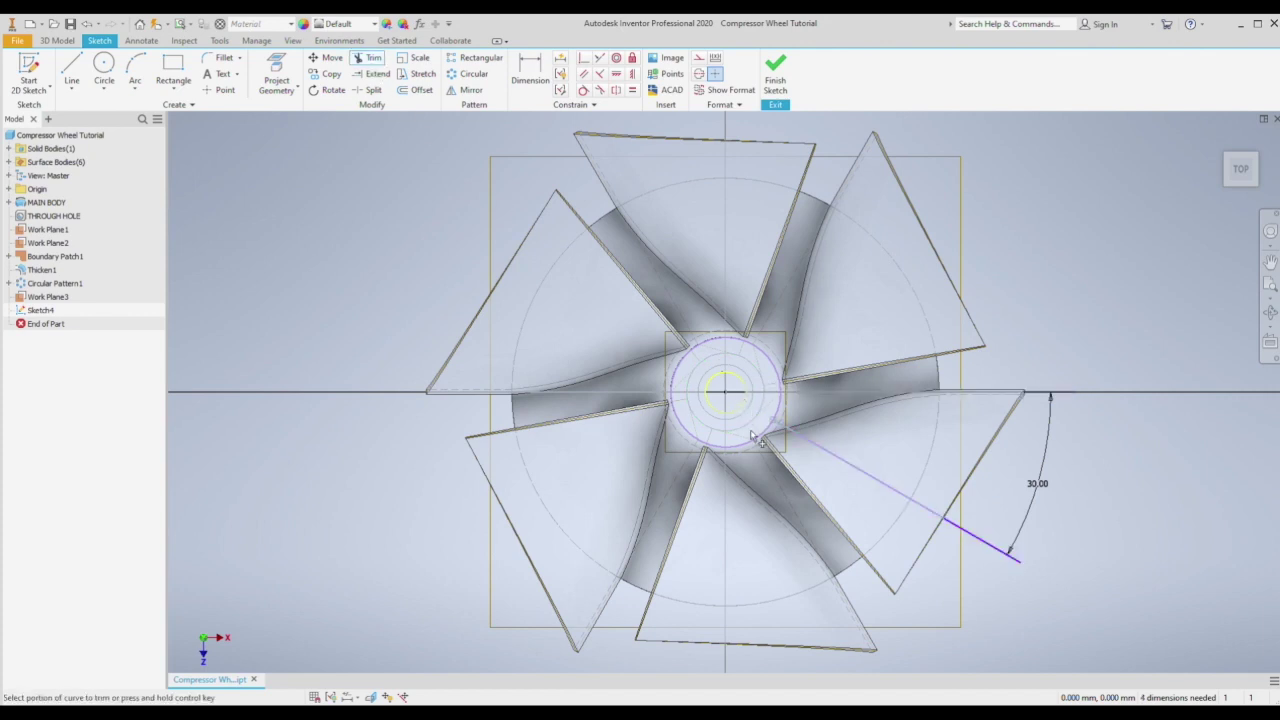
pyautogui.press('Escape')
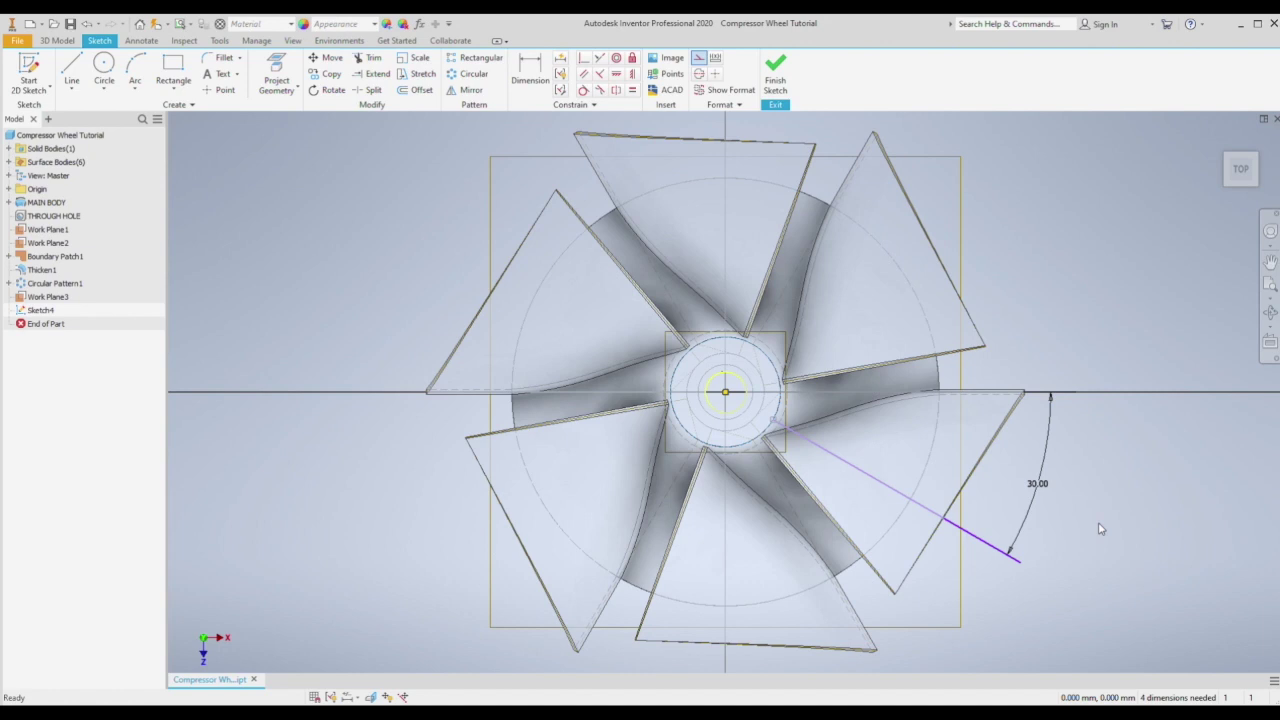
pyautogui.click(777, 88)
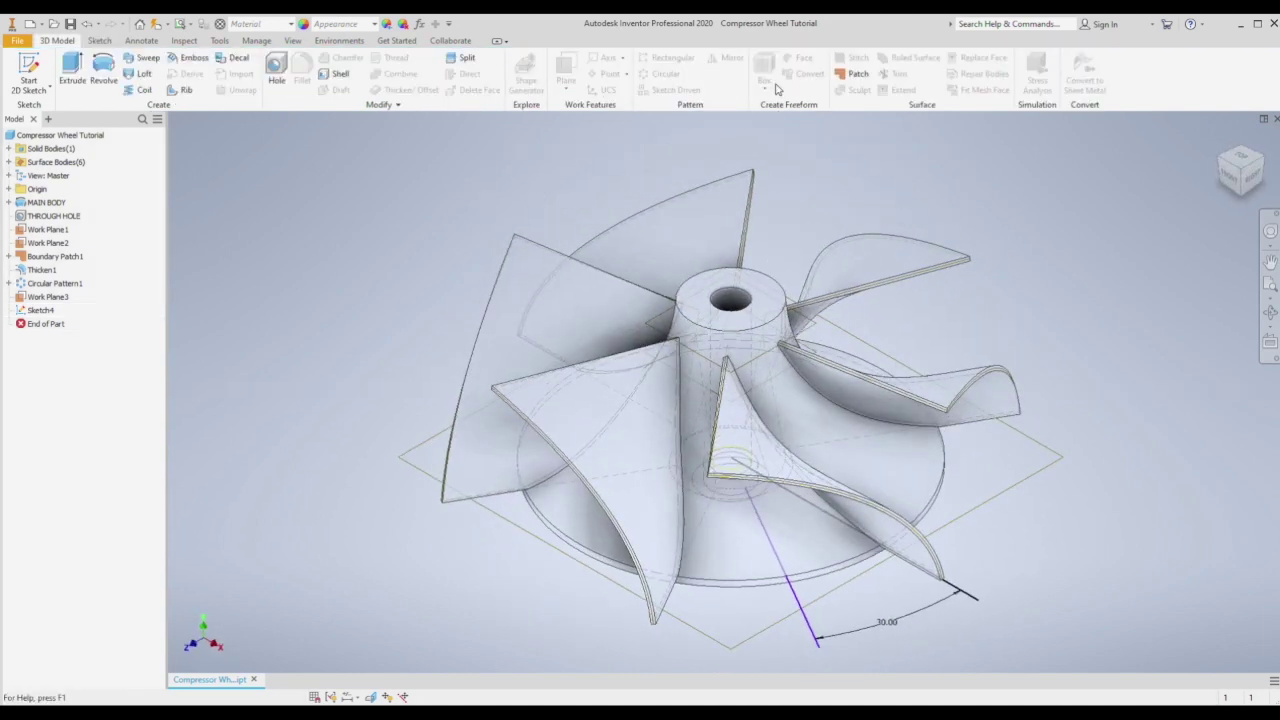
# Step: On the new offset work plane, sketch a circle inside the hub outline, plus a slanted and a horizontal line outward from its centre
pyautogui.click(29, 70)
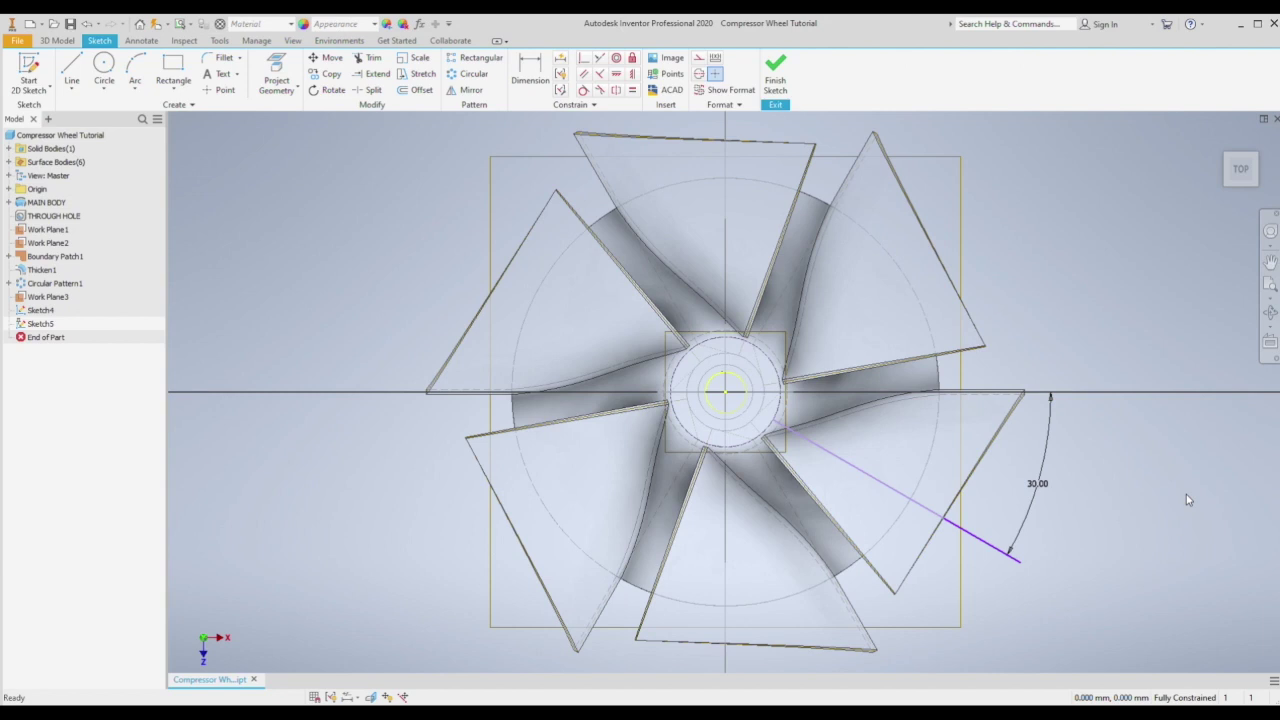
pyautogui.click(104, 70)
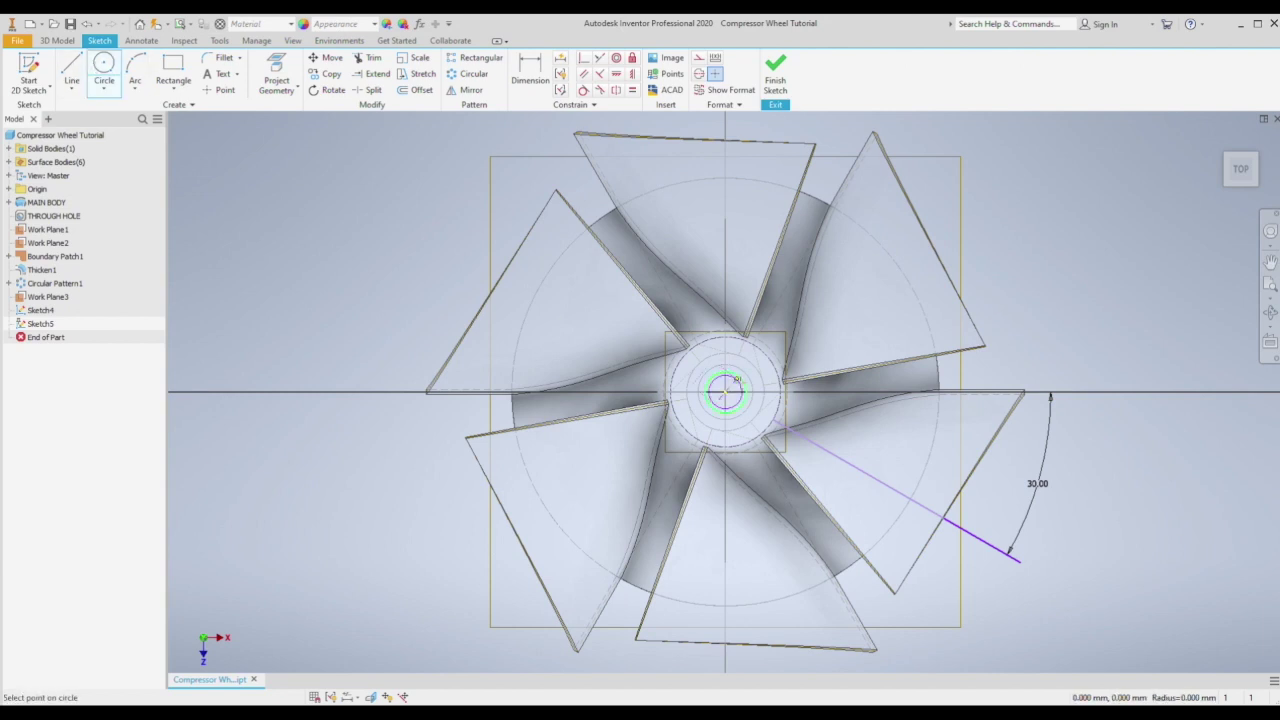
pyautogui.click(765, 380)
pyautogui.press('l')
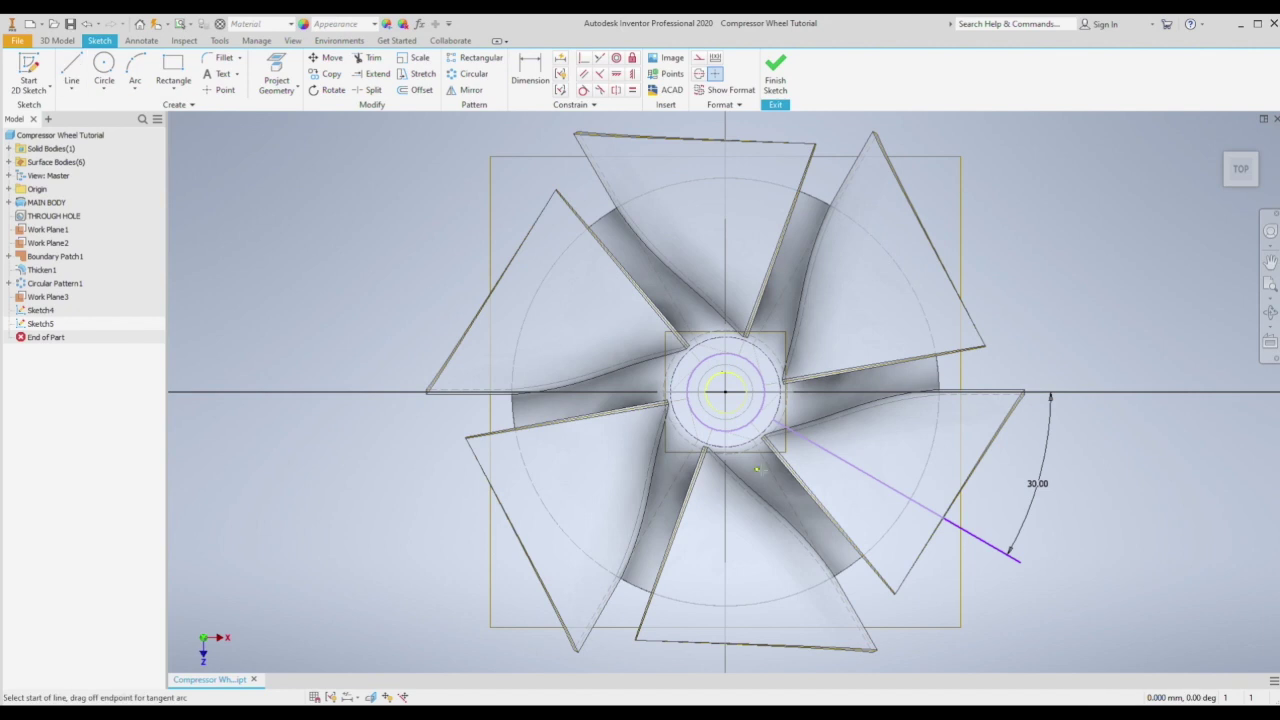
pyautogui.click(727, 393)
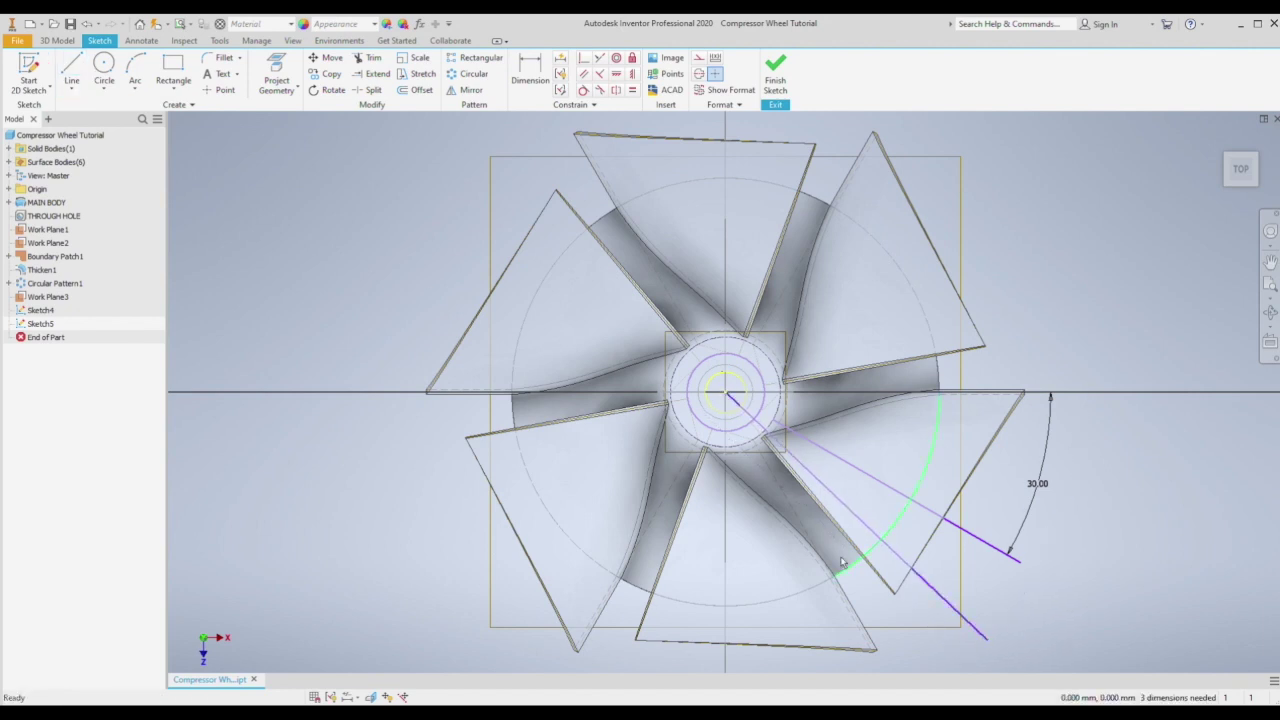
pyautogui.press('l')
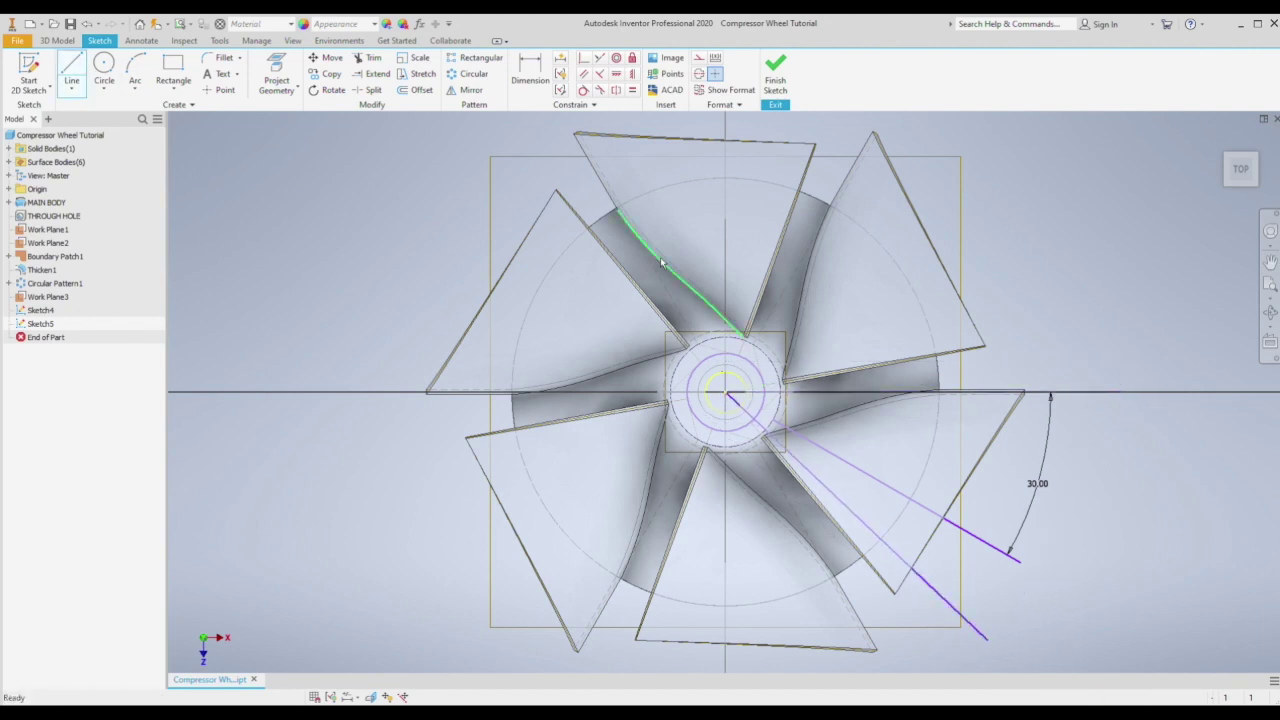
# Step: Dimension the angle between the new slanted line and the horizontal line as 60 degrees
pyautogui.press('d')
pyautogui.click(975, 620)
pyautogui.click(1030, 391)
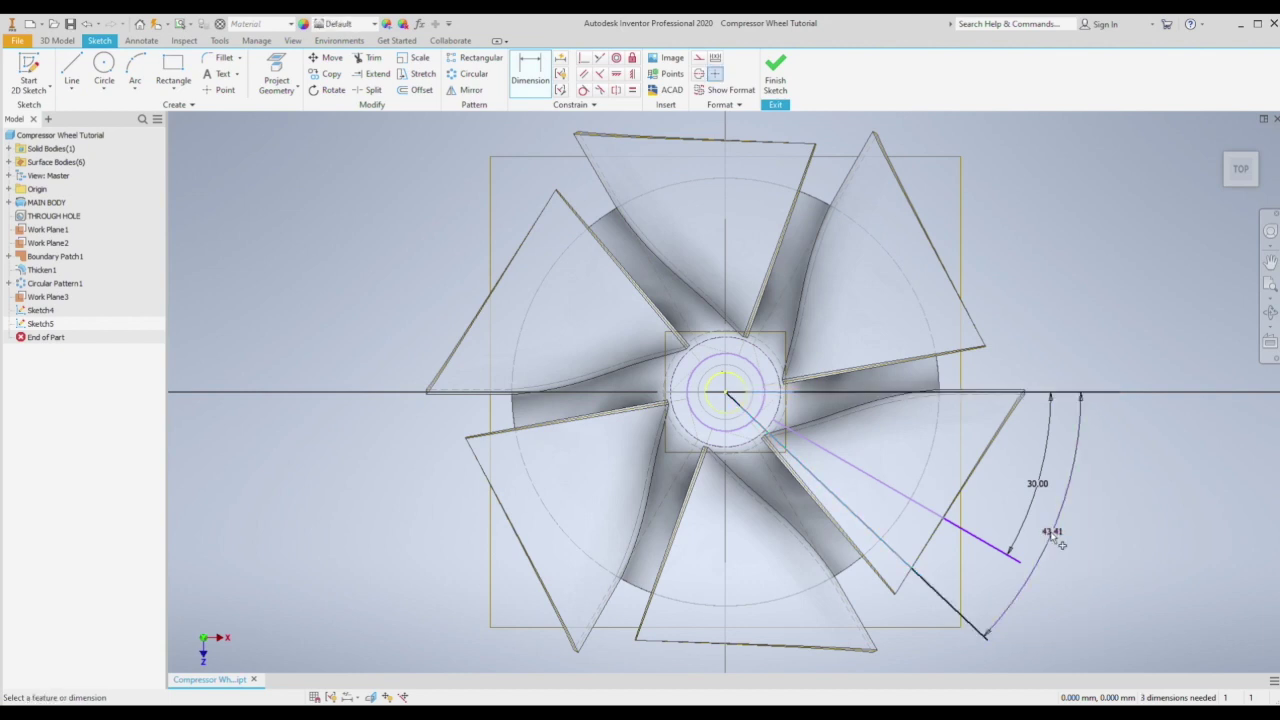
pyautogui.click(1060, 540)
pyautogui.write('60')
pyautogui.press('Return')
pyautogui.click(1270, 285)
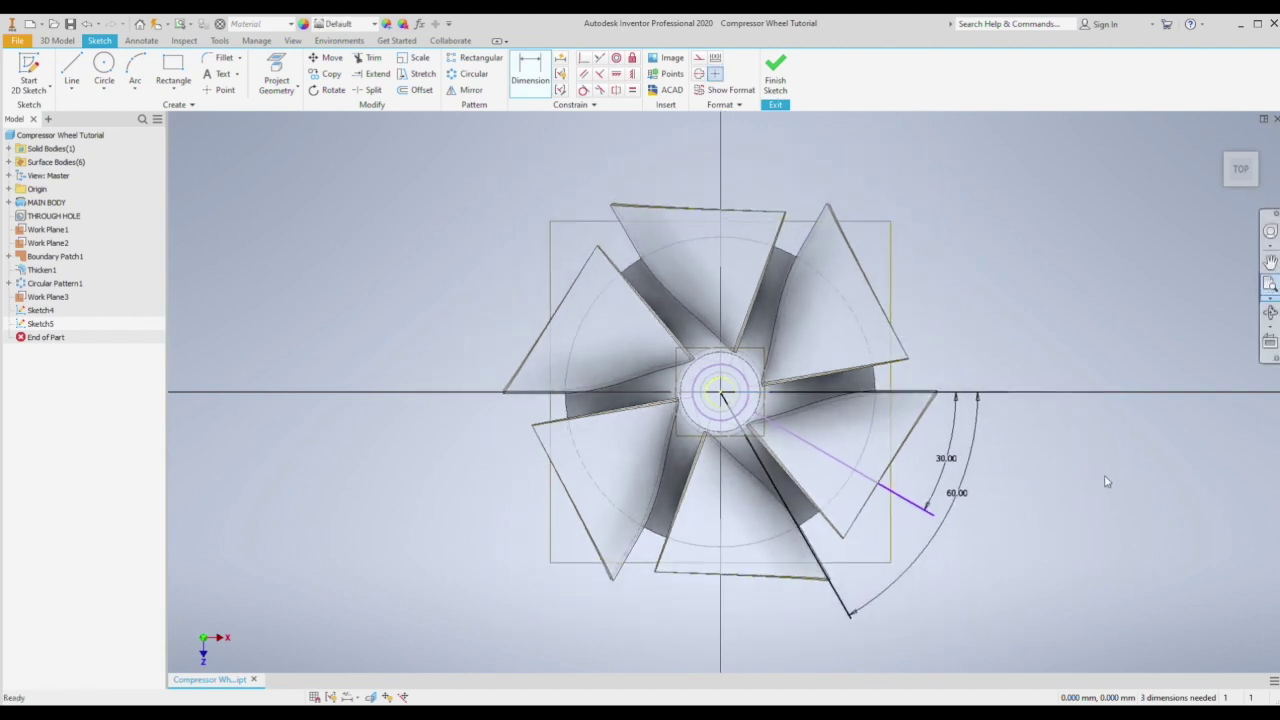
# Step: Trim the 60-degree line inside the circle, make the horizontal line construction geometry and finish the sketch
pyautogui.press('x')
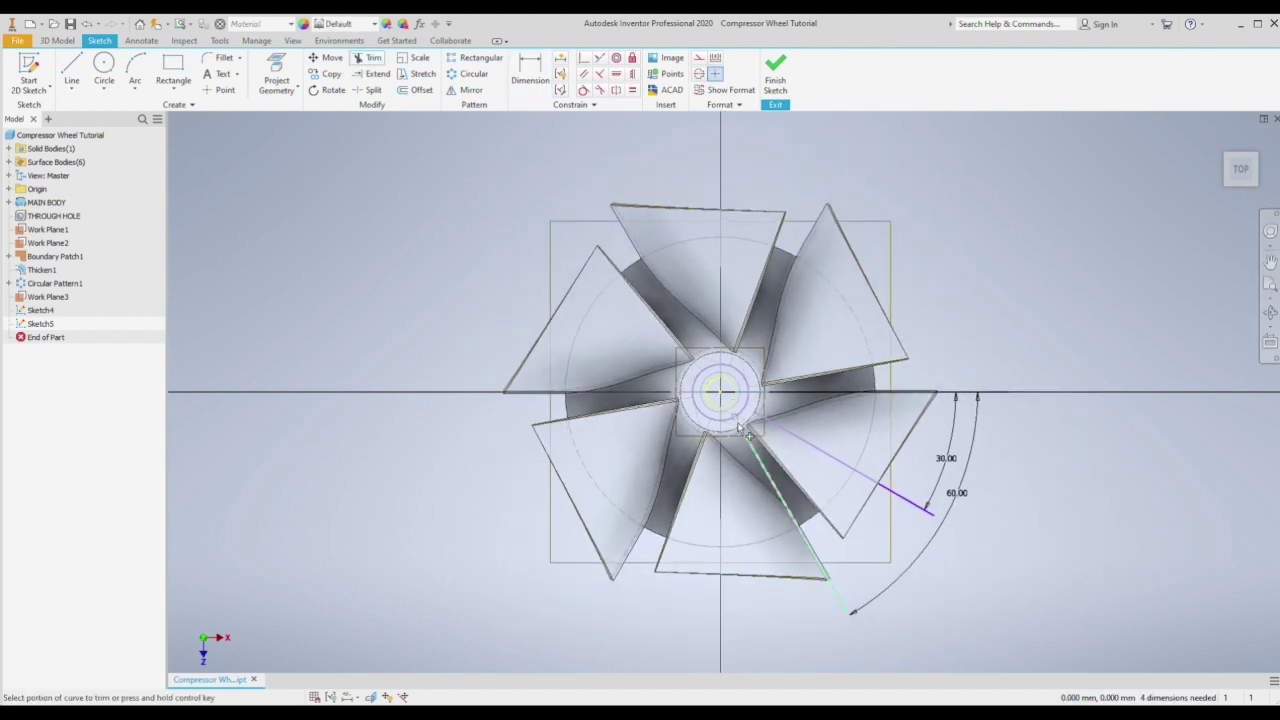
pyautogui.click(740, 428)
pyautogui.press('Escape')
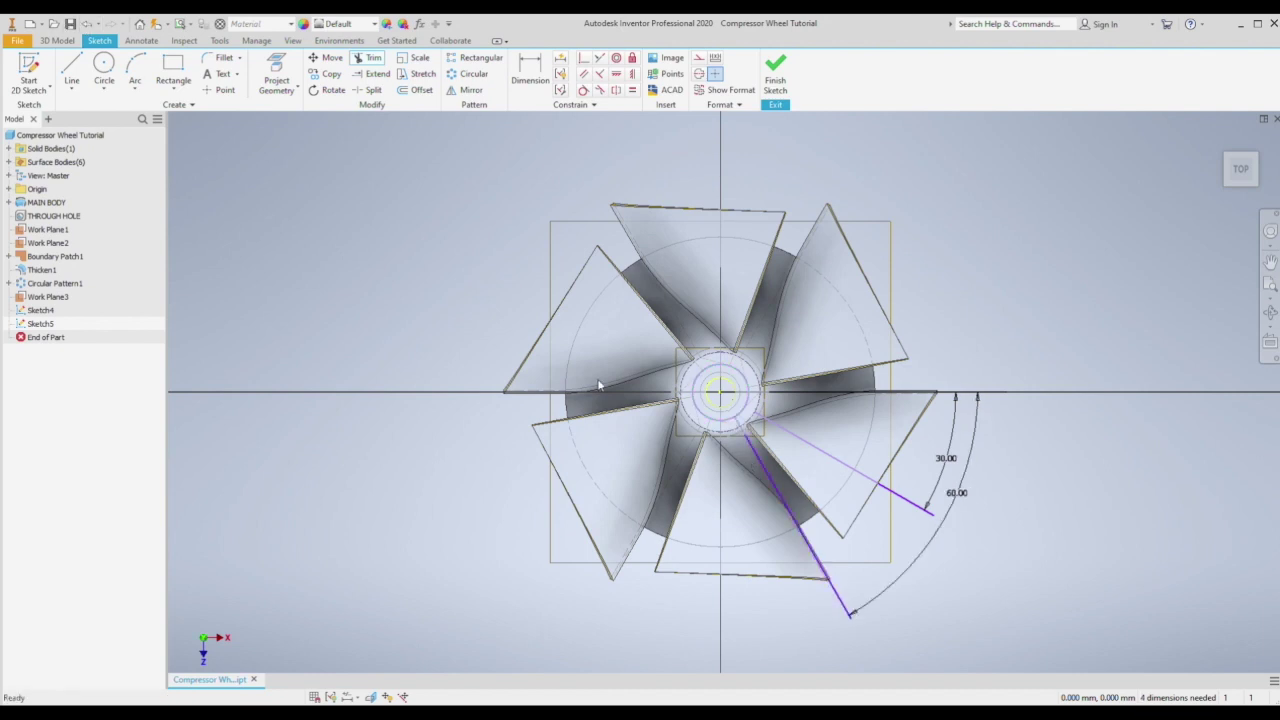
pyautogui.press('x')
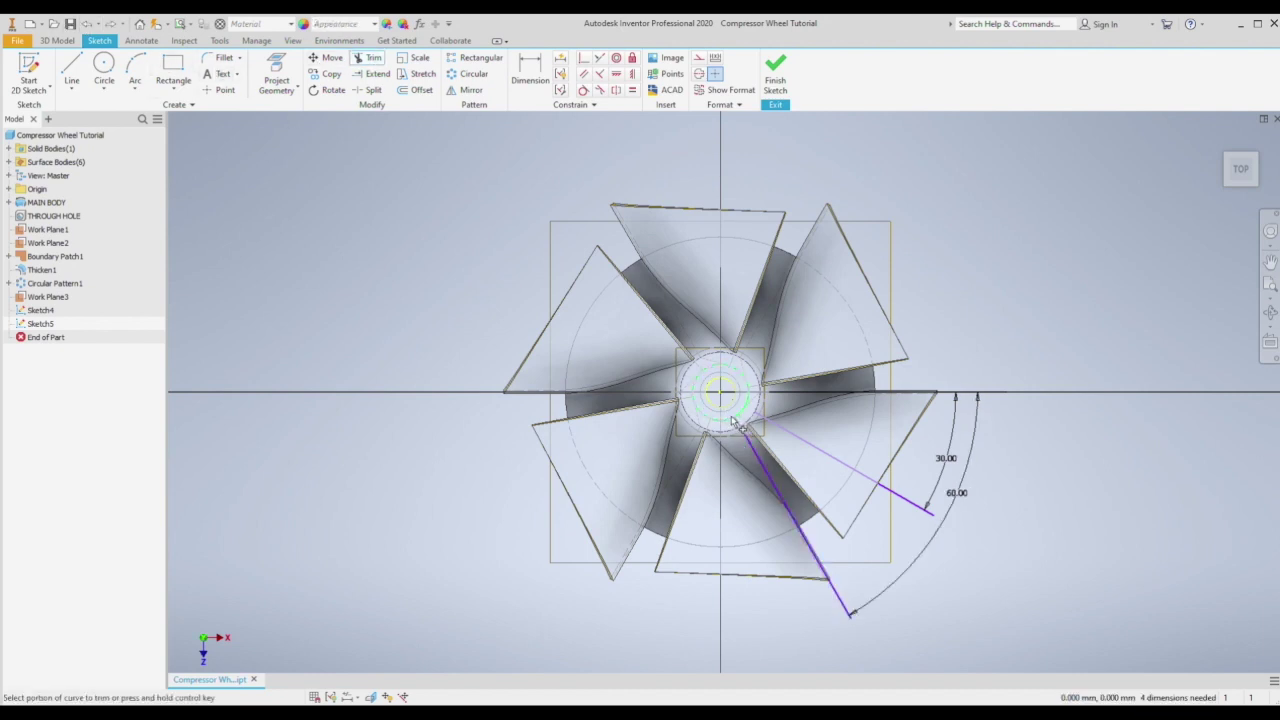
pyautogui.press('Escape')
pyautogui.click(980, 392)
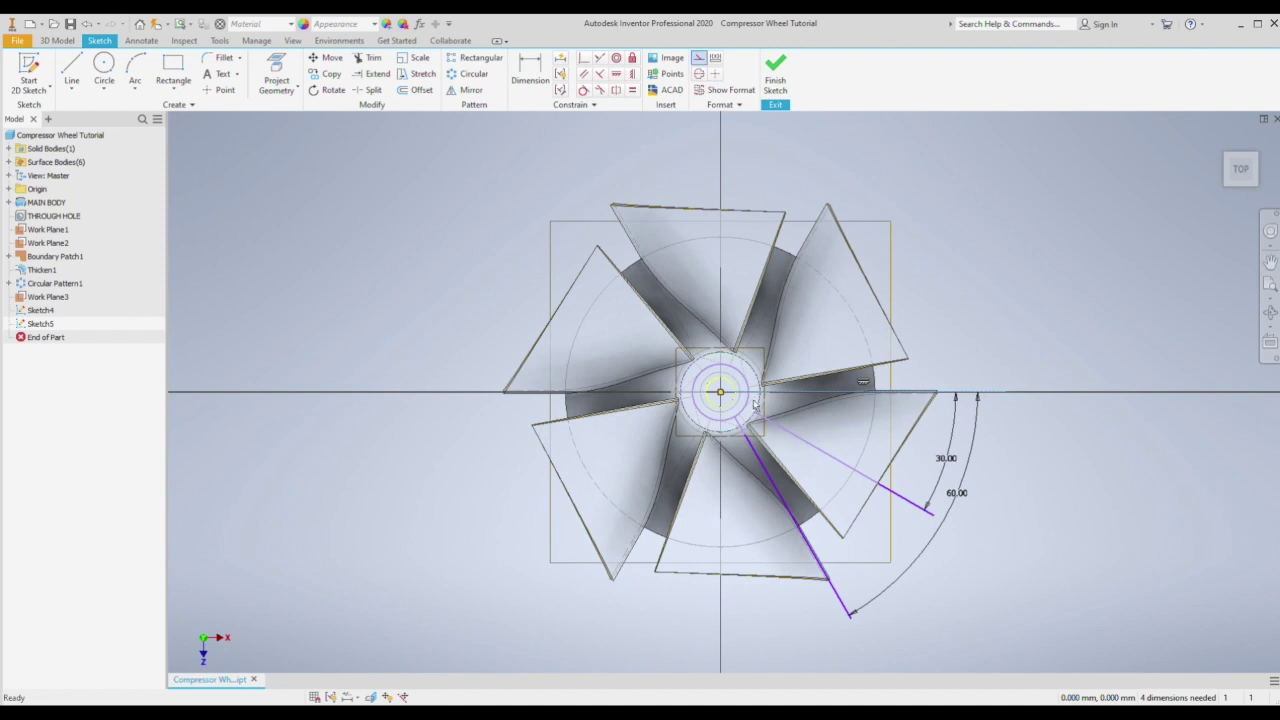
pyautogui.click(775, 72)
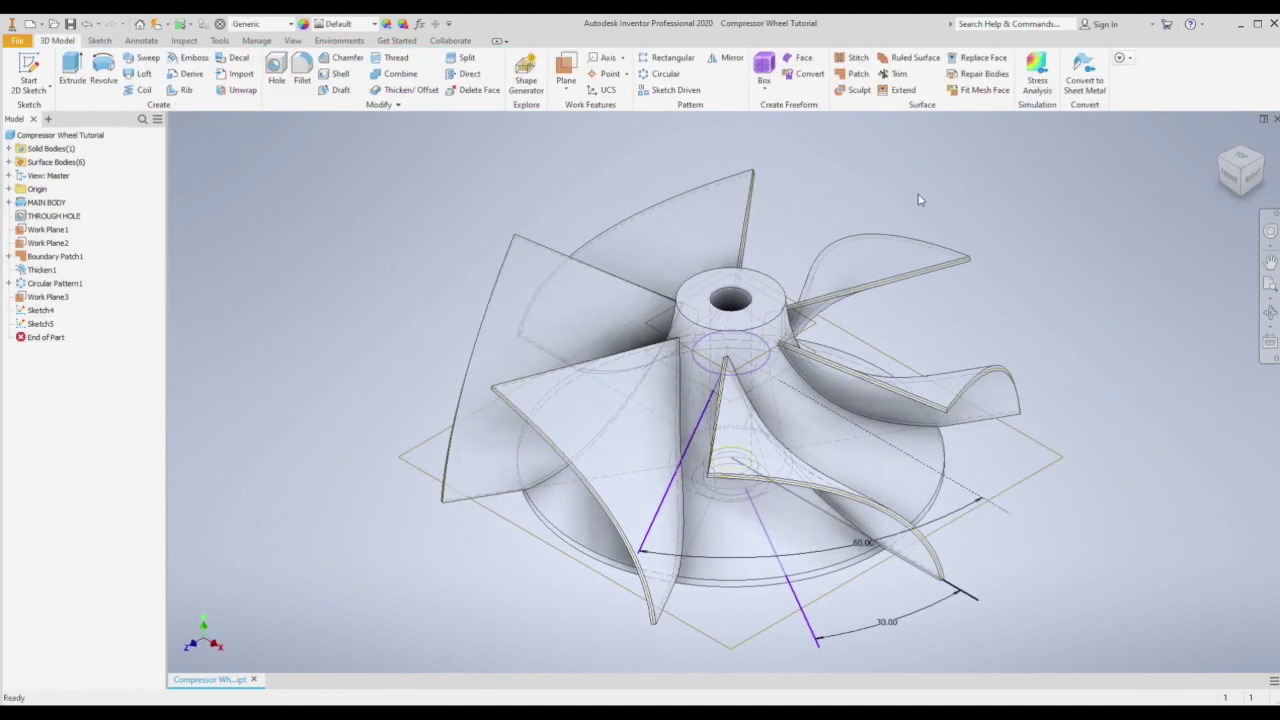
# Step: In a new 3D sketch, draw a spline joining the inner ends of the upper and lower guide lines
pyautogui.click(44, 138)
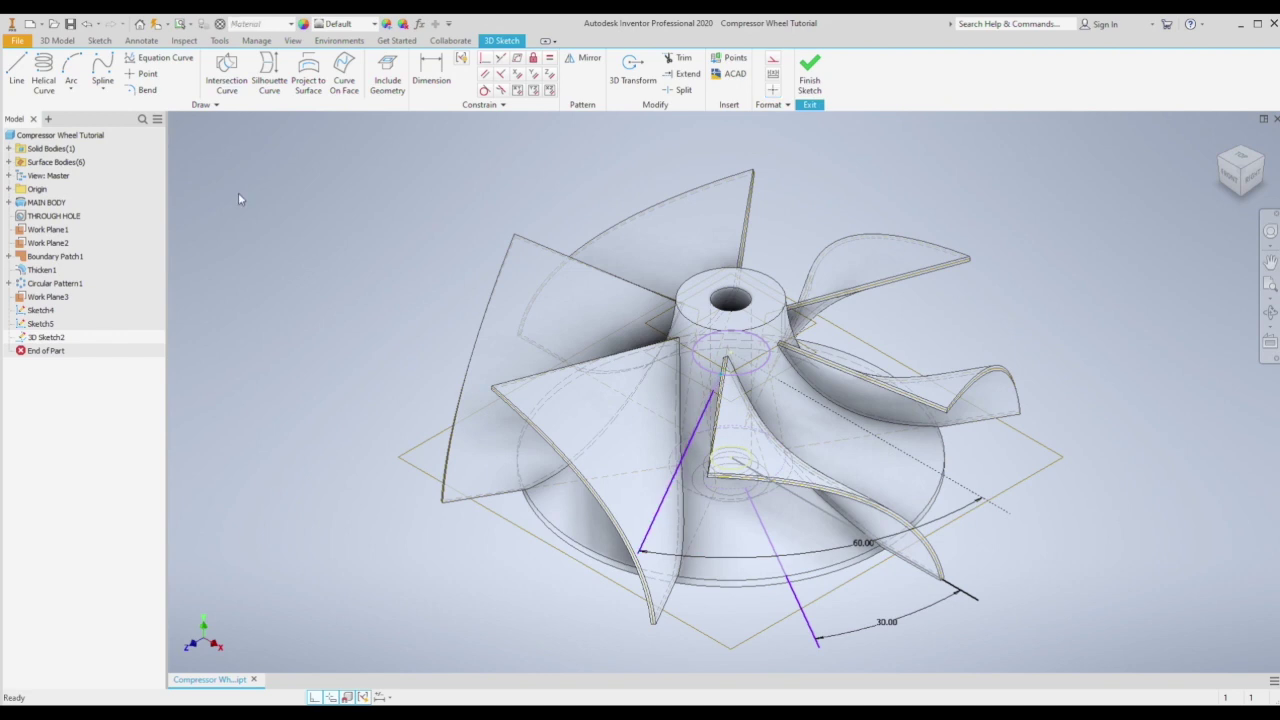
pyautogui.click(102, 72)
pyautogui.scroll(5, 716, 405)
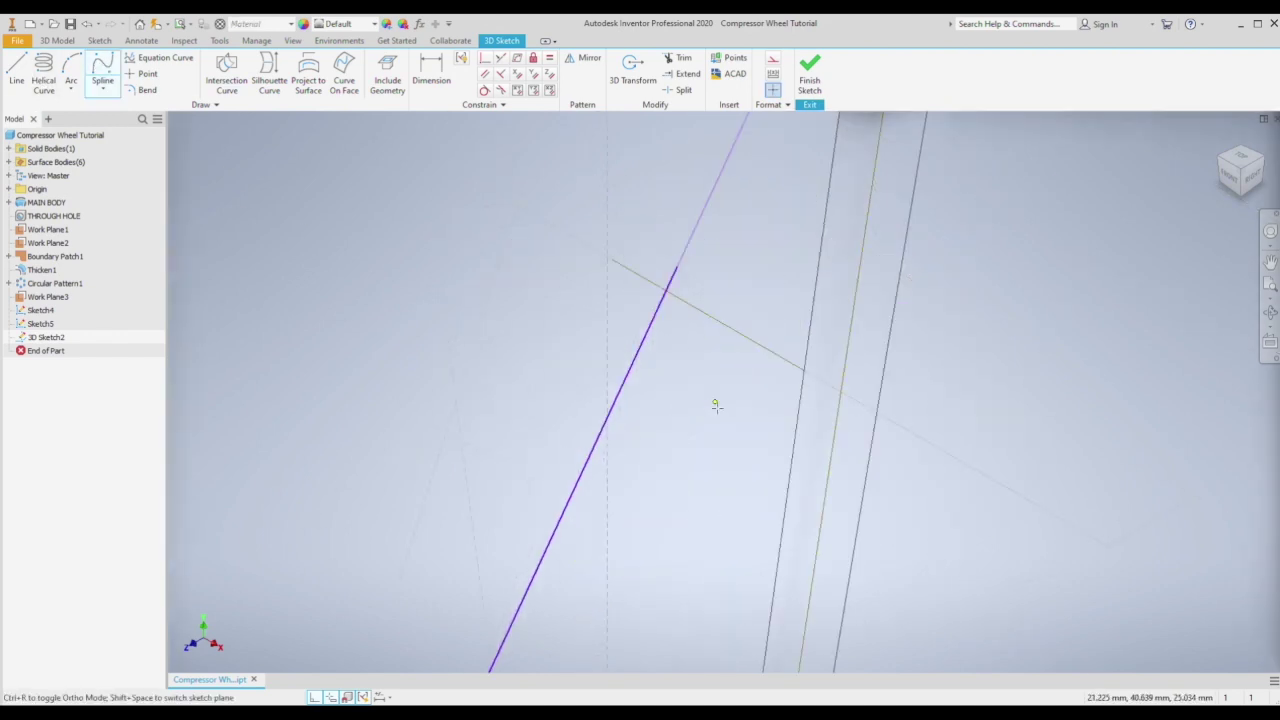
pyautogui.scroll(-5, 716, 360)
pyautogui.click(1269, 313)
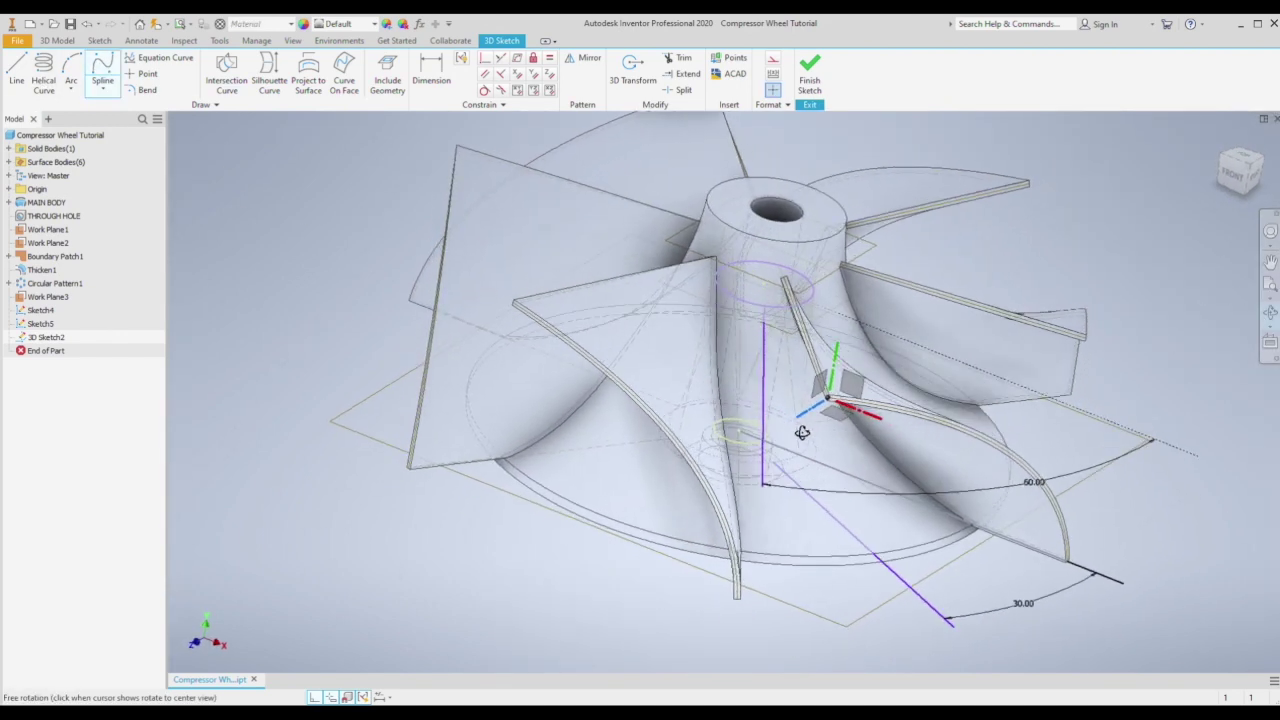
pyautogui.keyDown('shift'); pyautogui.moveTo(802, 433); pyautogui.dragTo(774, 477, button='middle'); pyautogui.keyUp('shift')
pyautogui.click(760, 332)
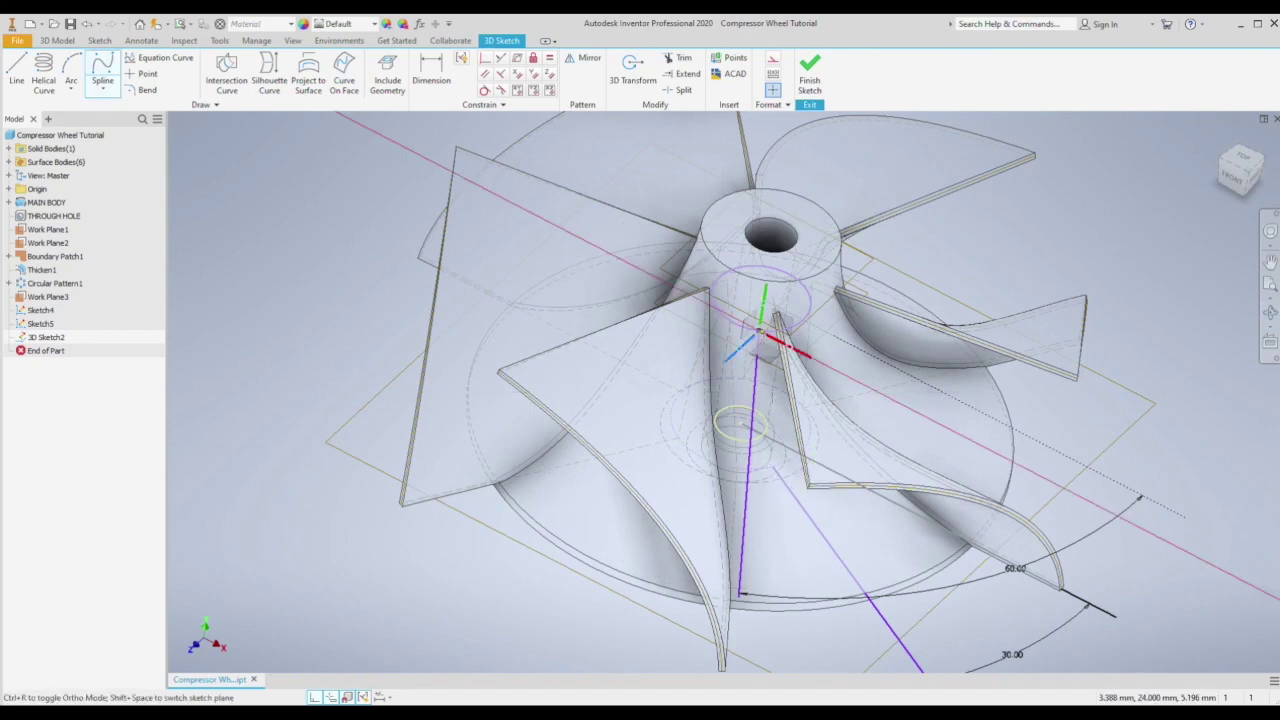
pyautogui.click(775, 470)
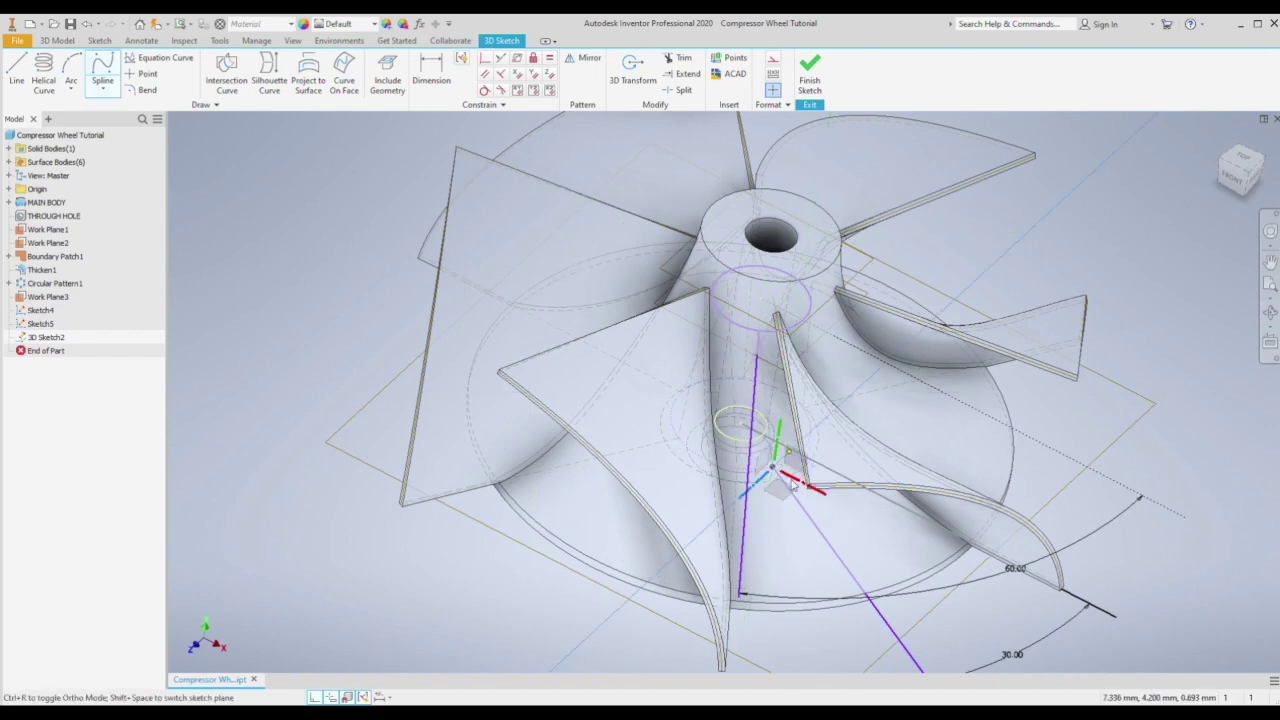
pyautogui.press('Escape')
pyautogui.scroll(2, 898, 353)
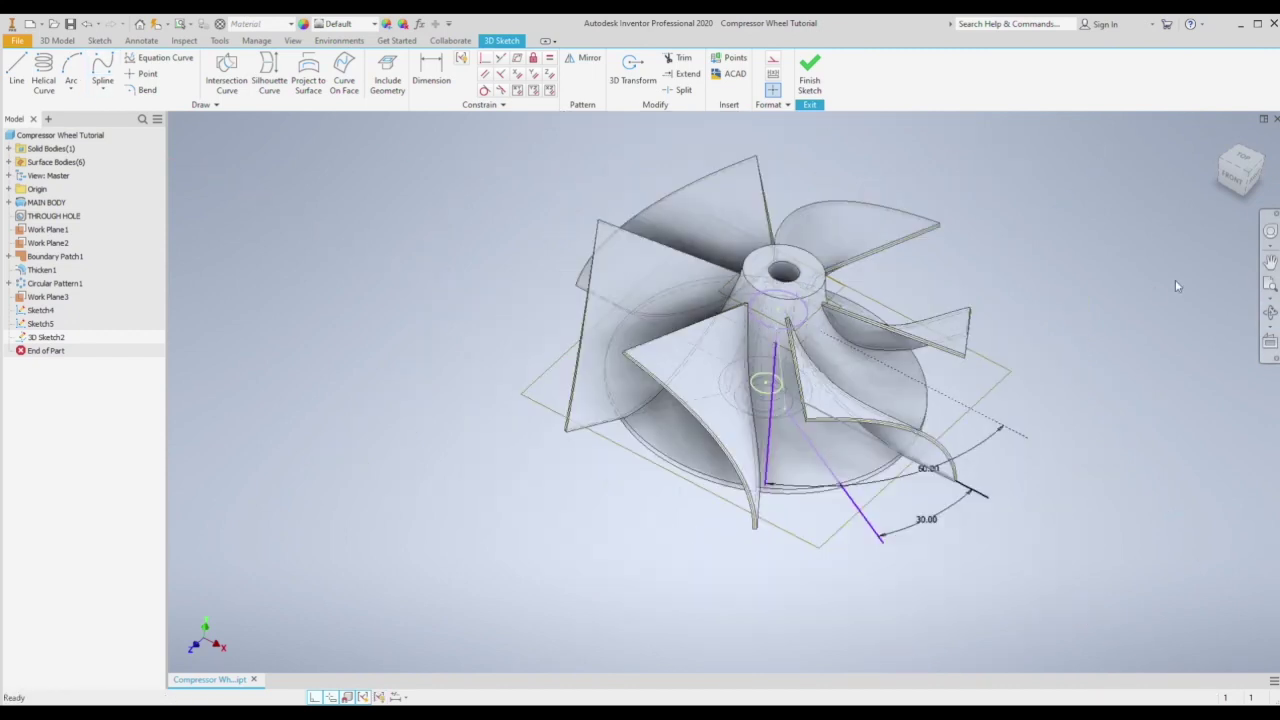
pyautogui.click(1246, 182)
pyautogui.scroll(-3, 826, 388)
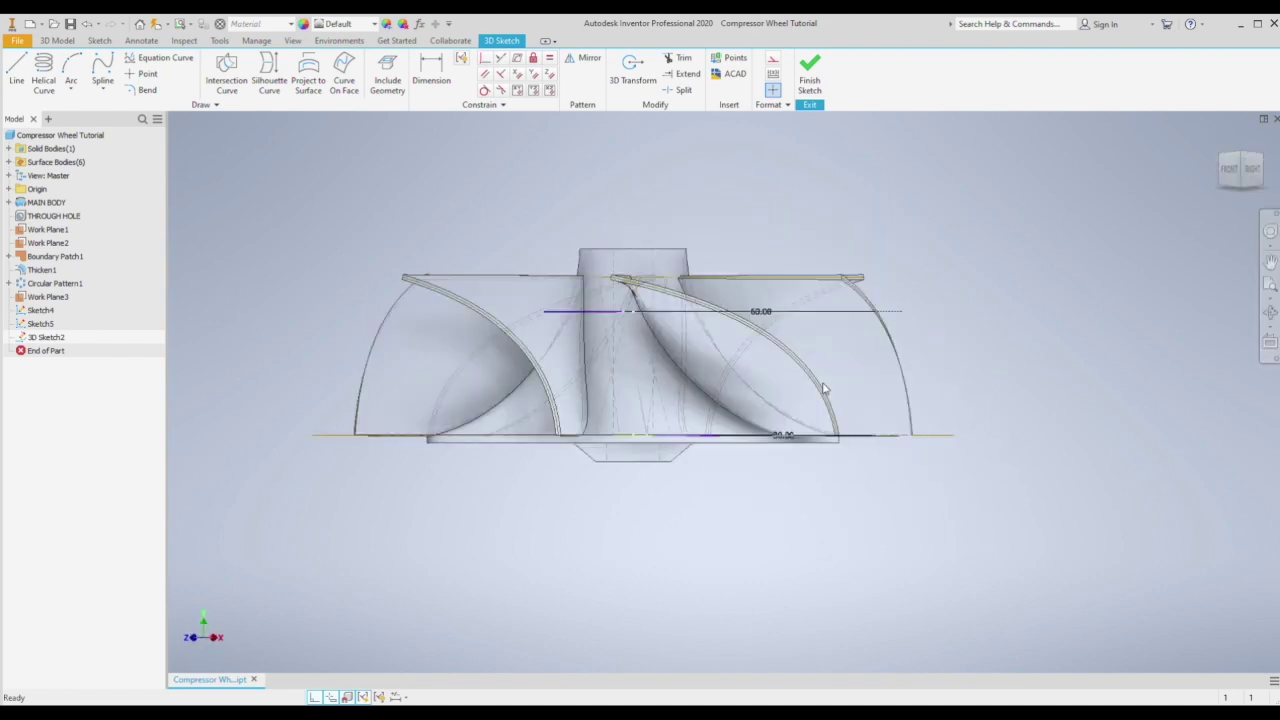
pyautogui.click(102, 68)
pyautogui.click(543, 312)
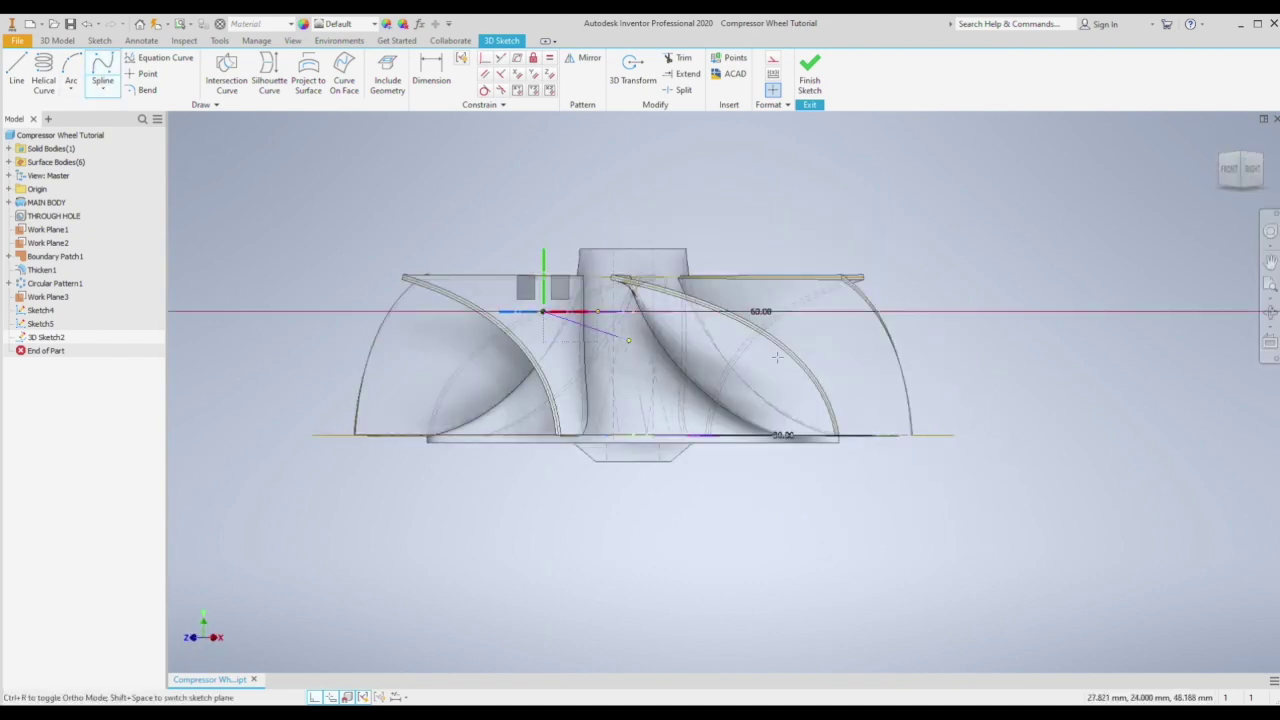
pyautogui.press('F4')
pyautogui.moveTo(710, 436); pyautogui.dragTo(716, 476)
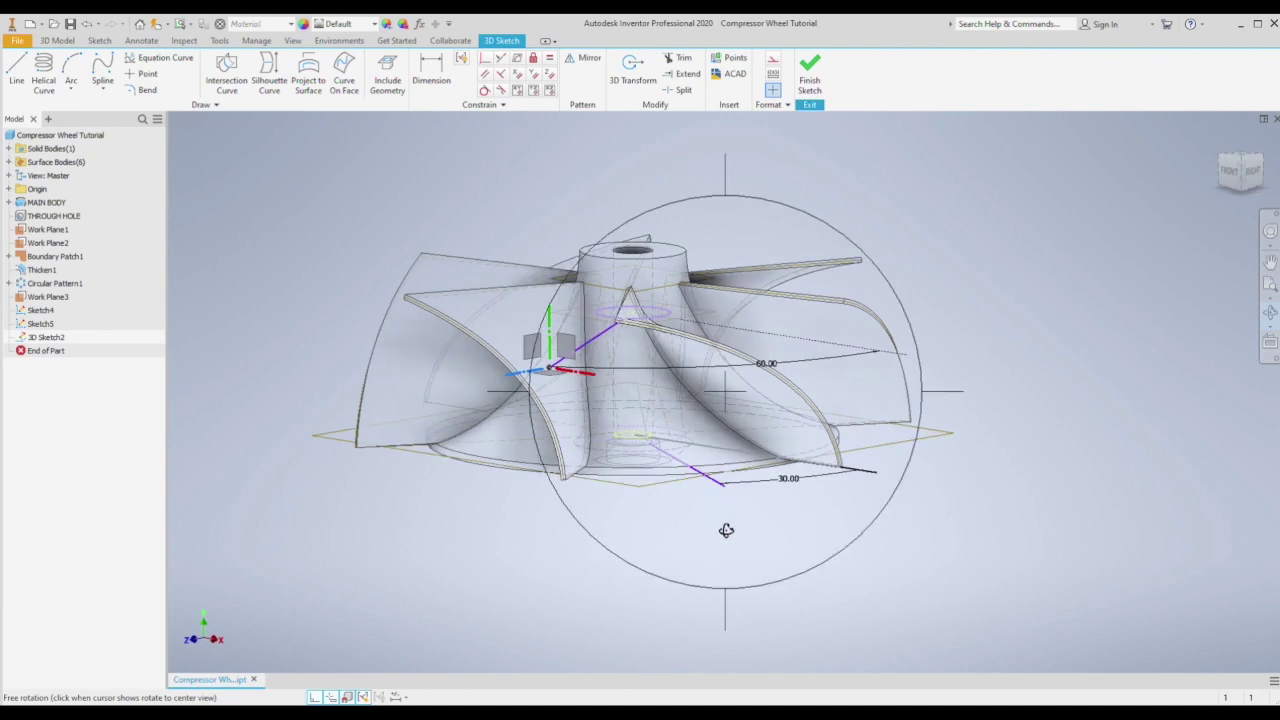
pyautogui.press('Escape')
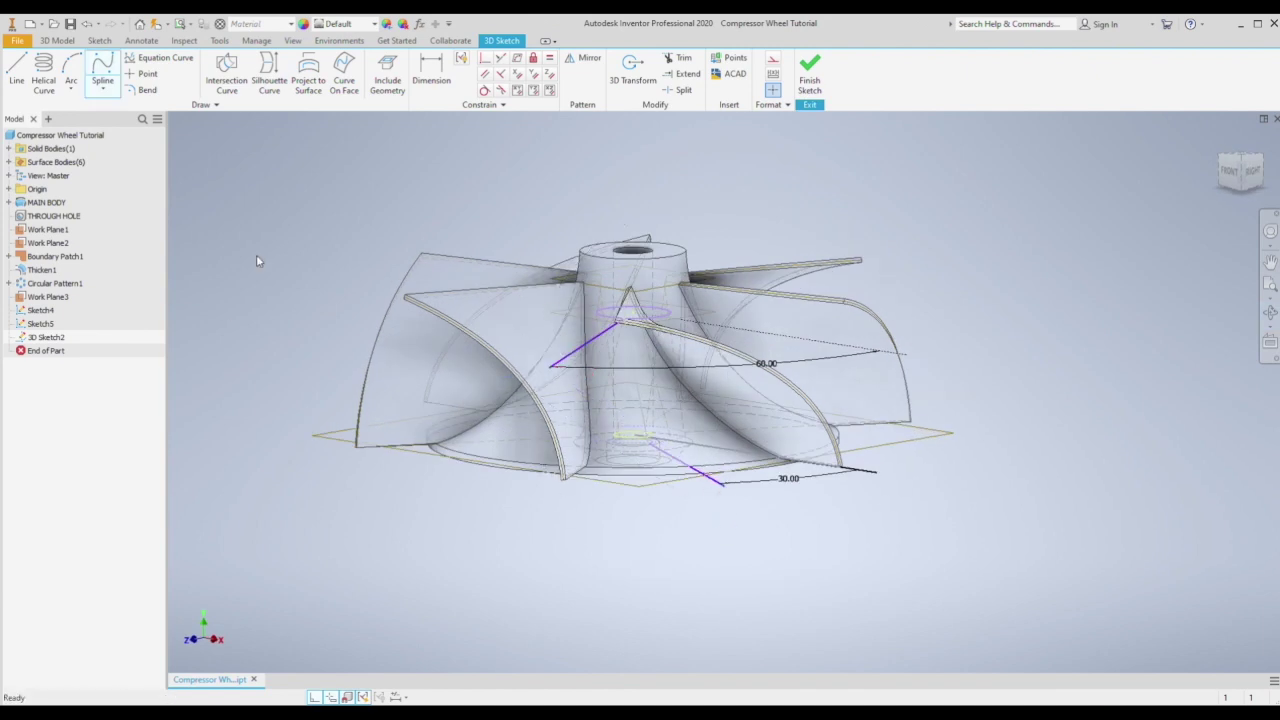
# Step: Draw a spline from the lower guide line's outer end, via a control point directly above, to the upper line's outer end, and finish the sketch
pyautogui.click(100, 62)
pyautogui.press('Return')
pyautogui.click(723, 486)
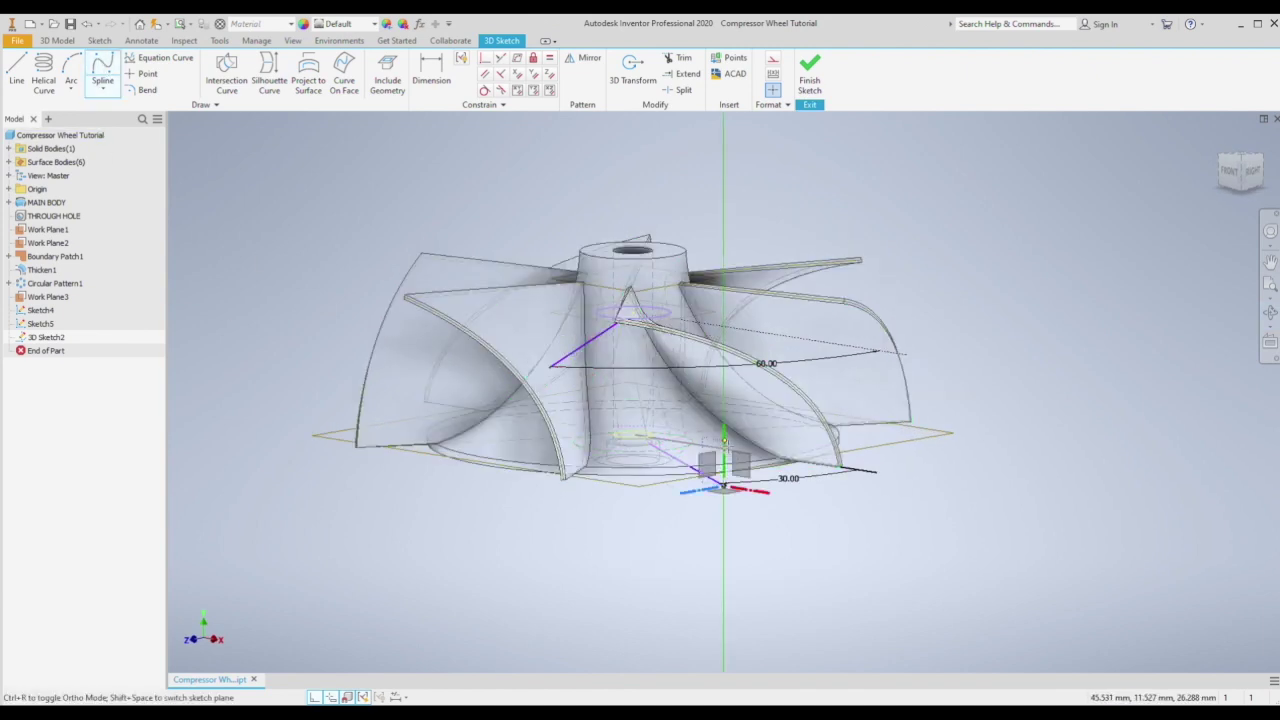
pyautogui.click(724, 440)
pyautogui.click(550, 368)
pyautogui.press('Return')
pyautogui.press('Escape')
pyautogui.click(1252, 172)
pyautogui.scroll(-4, 610, 368)
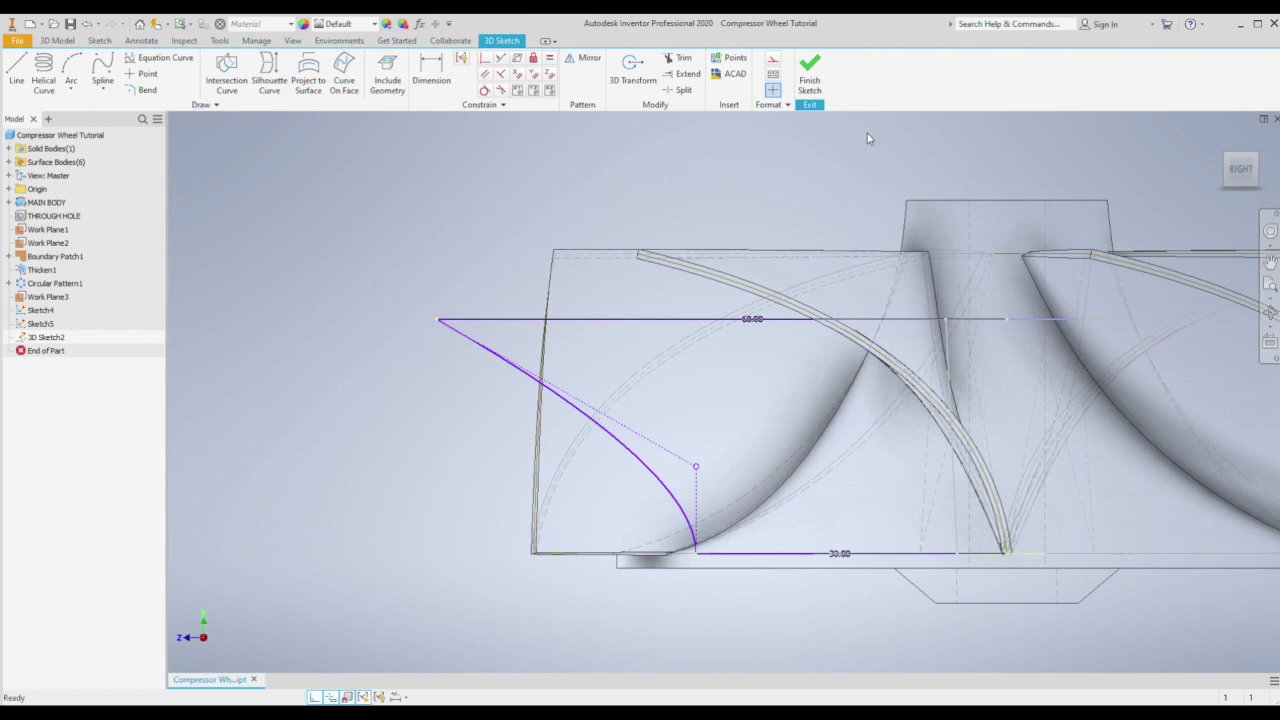
pyautogui.click(810, 80)
# Step: Create a boundary patch from the closed outline of the second blade and thicken it into a solid blade
pyautogui.click(1226, 156)
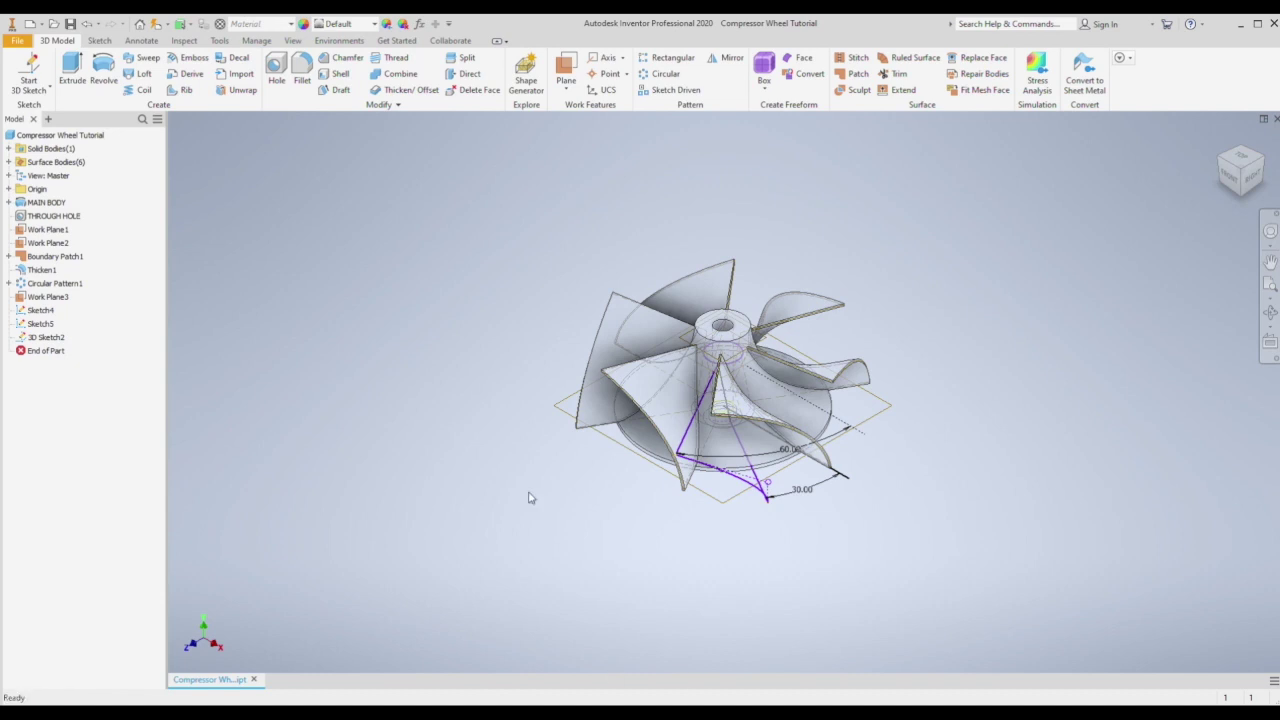
pyautogui.click(855, 74)
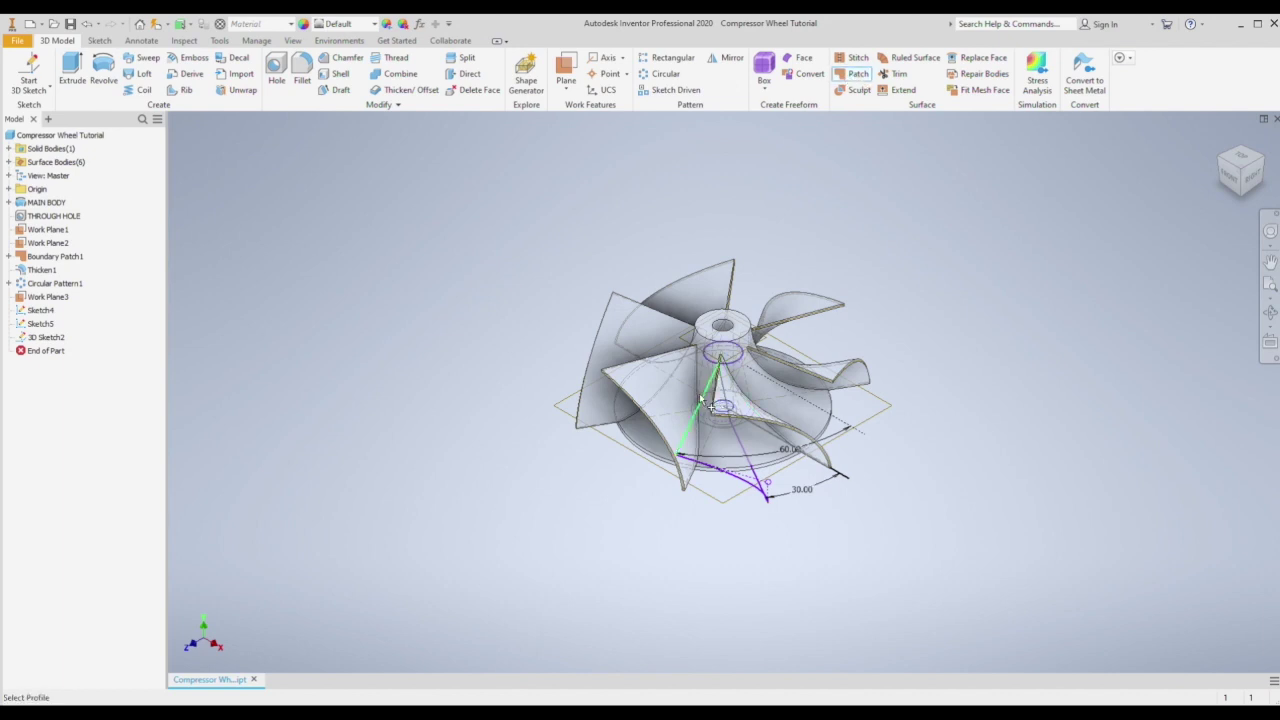
pyautogui.click(730, 402)
pyautogui.press('Return')
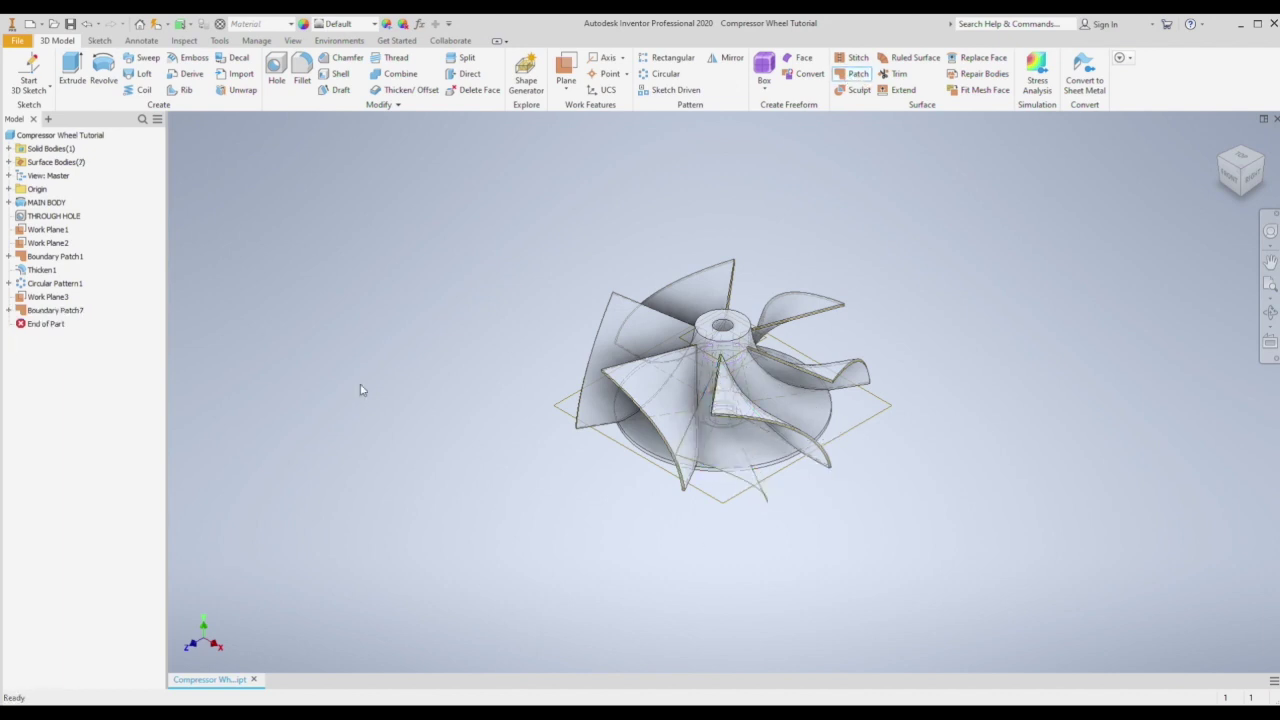
pyautogui.click(405, 90)
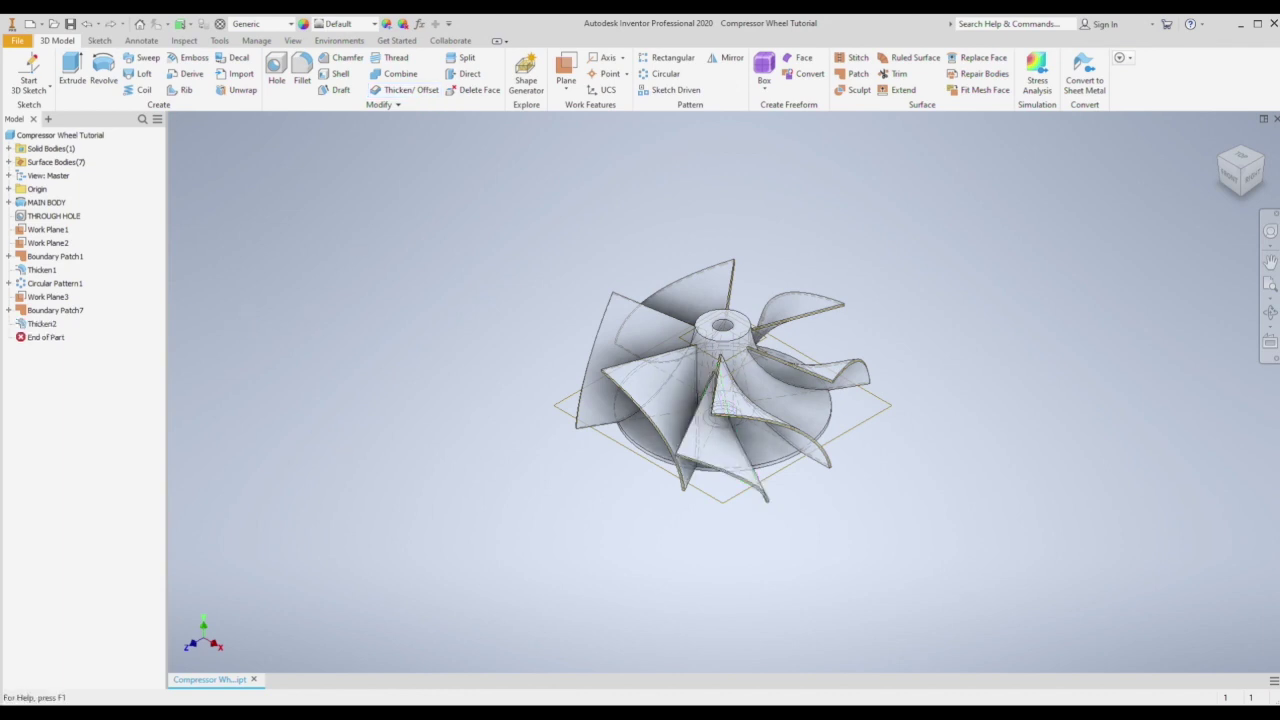
# Step: Circular-pattern the second blade's boundary patch and thicken features around the hub axis into six blades
pyautogui.click(665, 74)
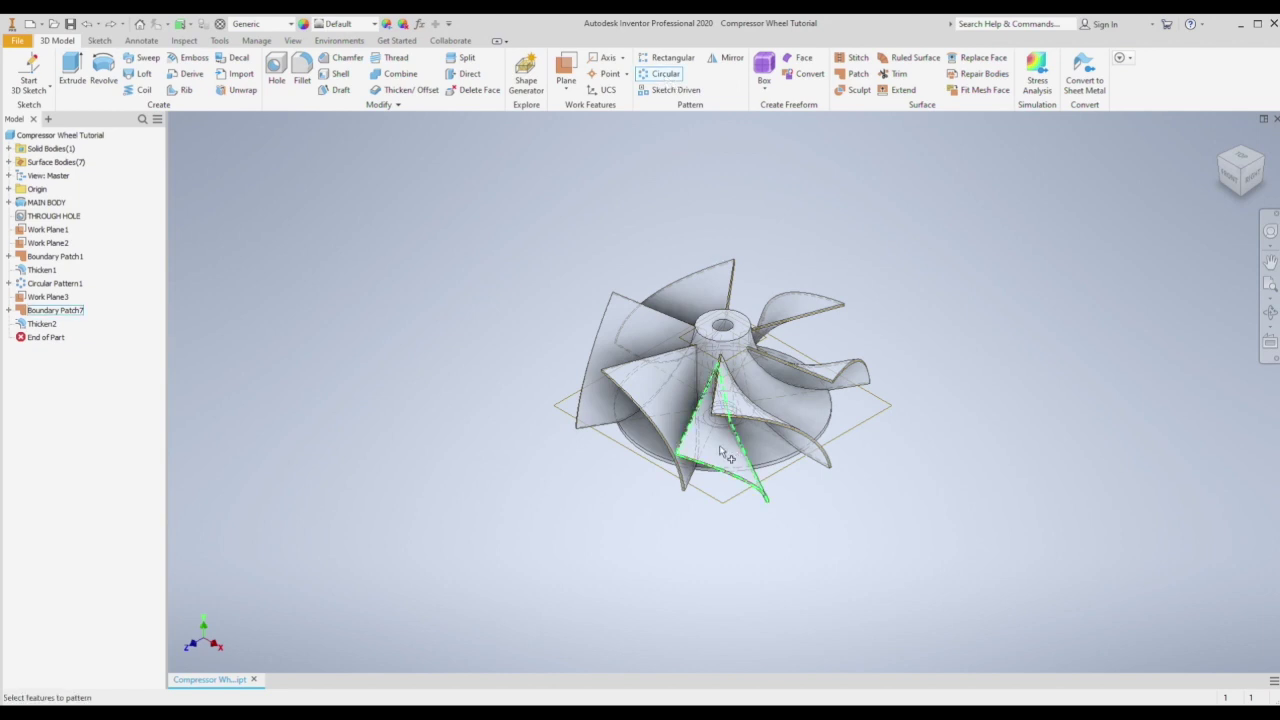
pyautogui.click(55, 310)
pyautogui.click(41, 324)
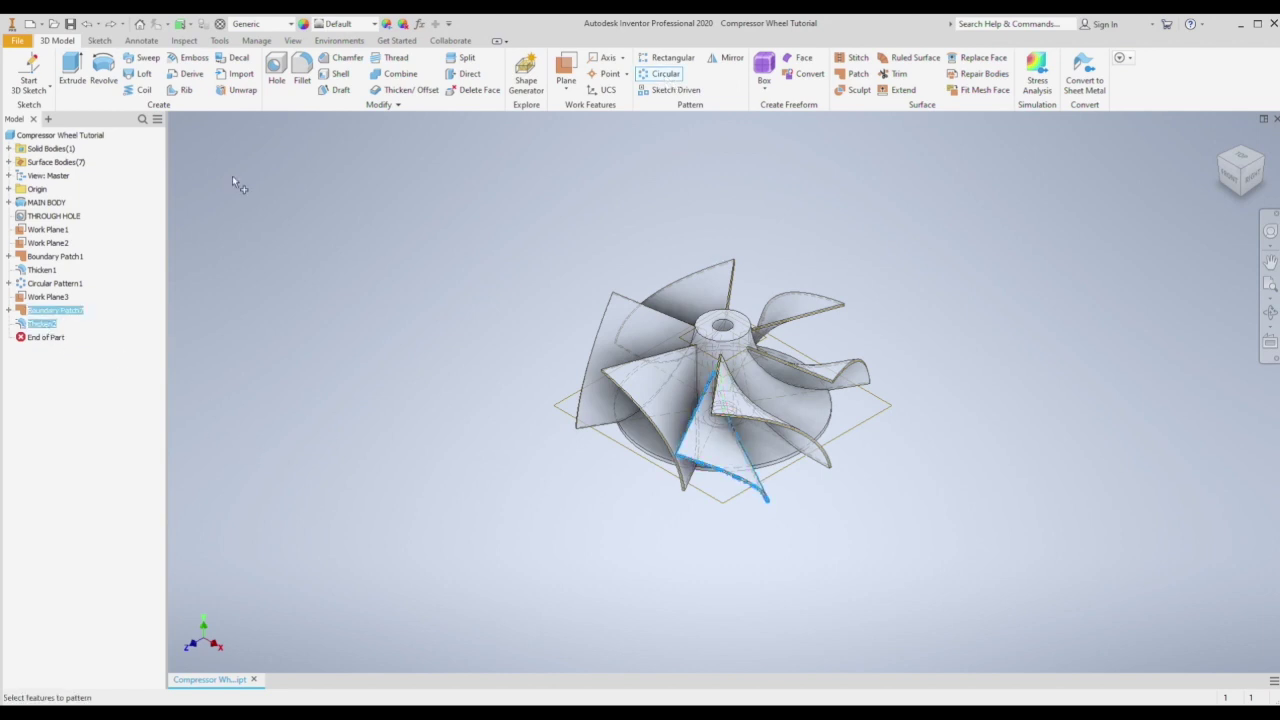
pyautogui.click(722, 330)
pyautogui.click(334, 412)
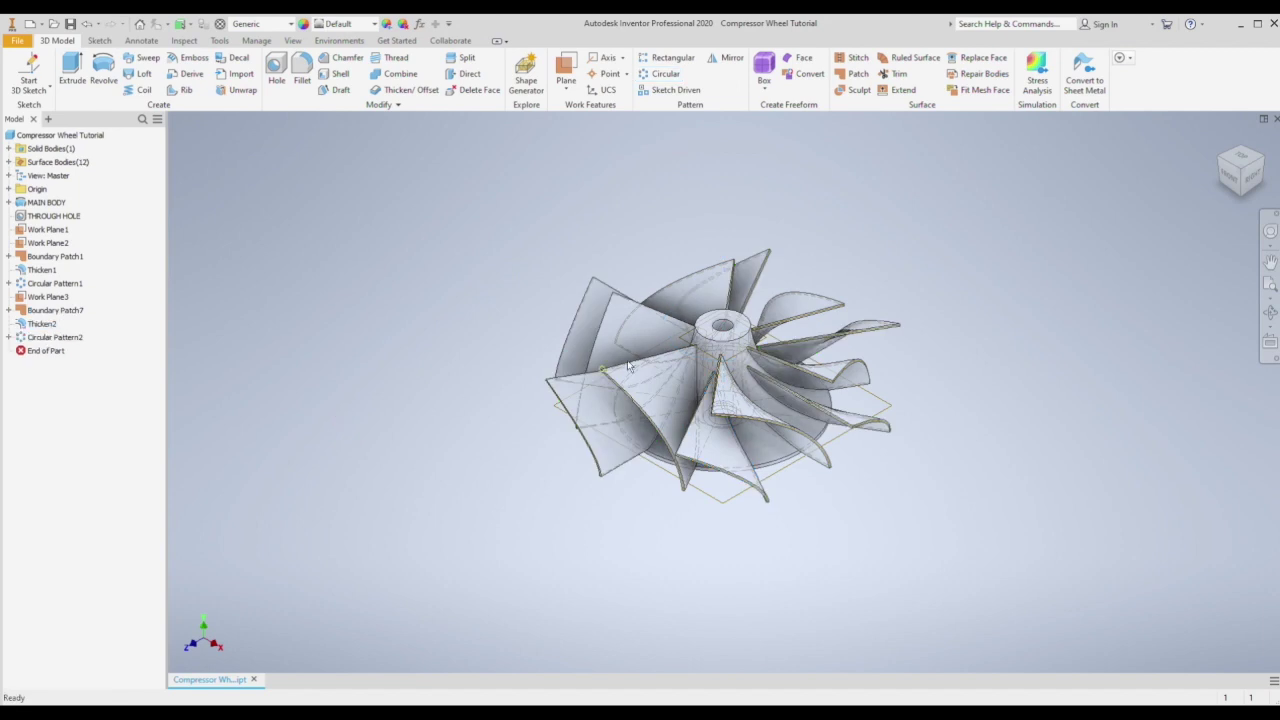
# Step: Inspect the patterned blades and switch the visual style to opaque shading with visible edges
pyautogui.click(1269, 312)
pyautogui.moveTo(917, 366); pyautogui.dragTo(772, 372)
pyautogui.press('Escape')
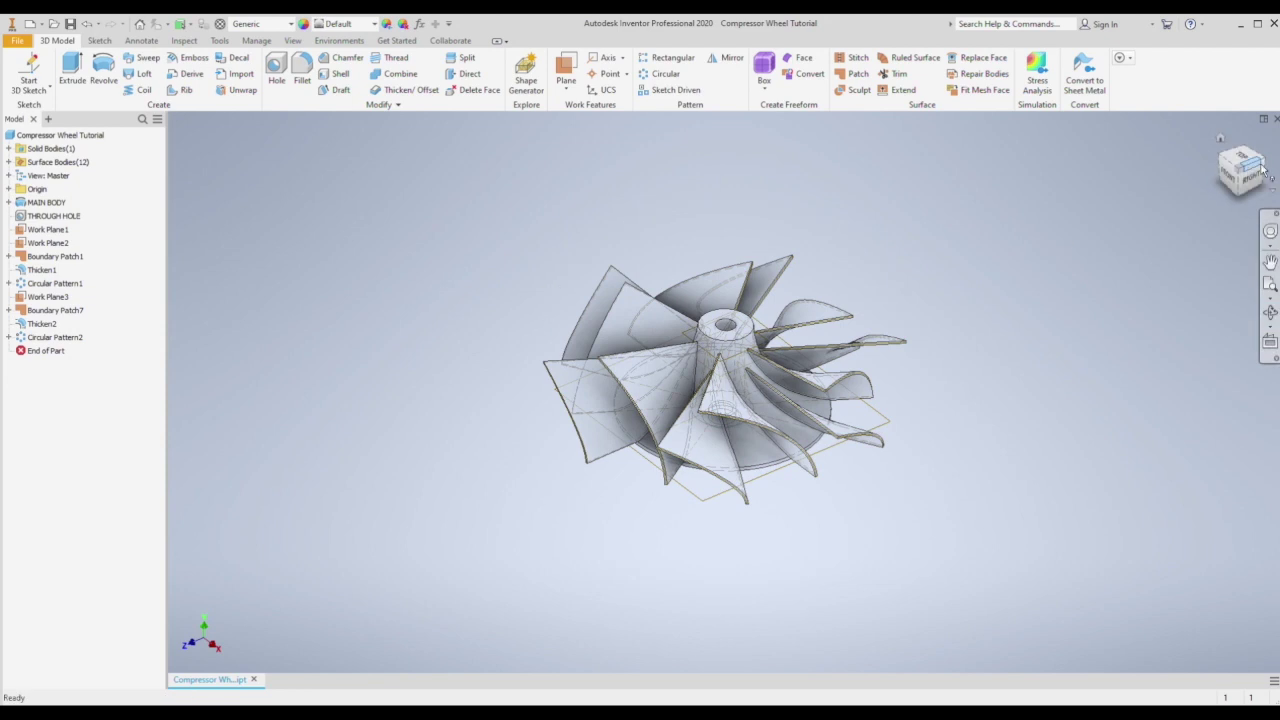
pyautogui.click(292, 40)
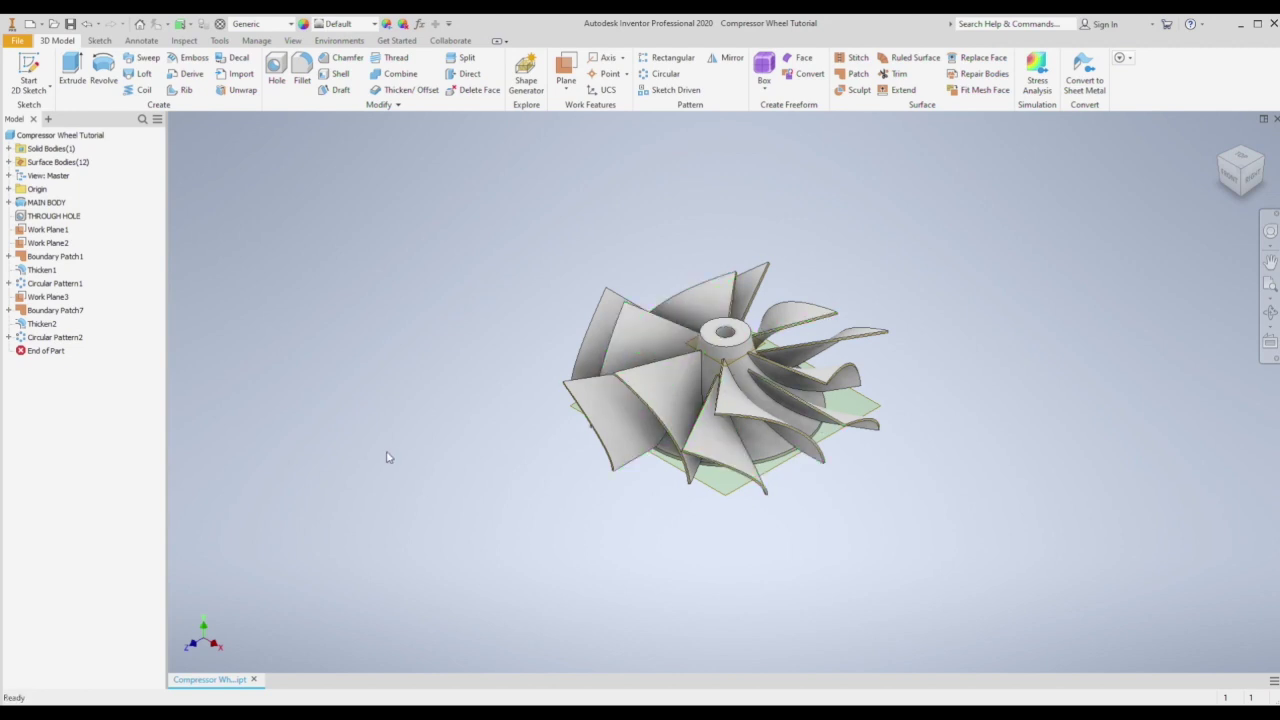
# Step: Make the origin XY plane visible in the model
pyautogui.click(8, 189)
pyautogui.click(52, 230)
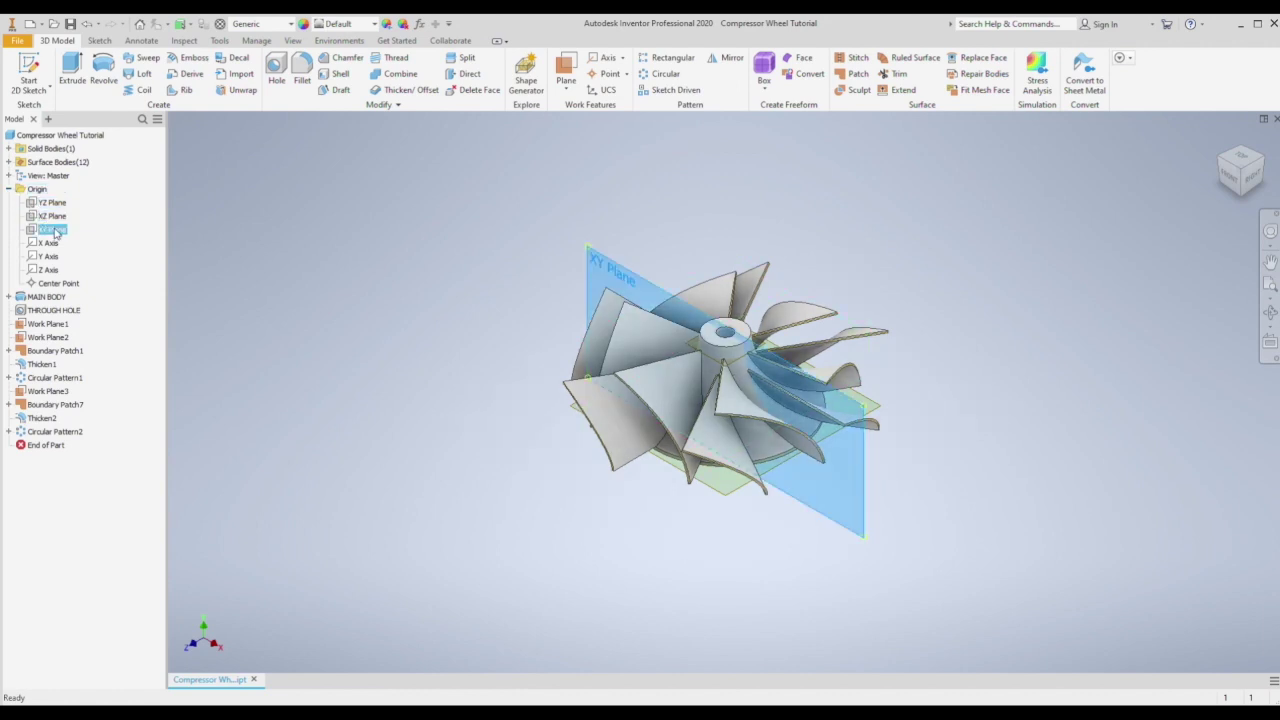
pyautogui.press('Escape')
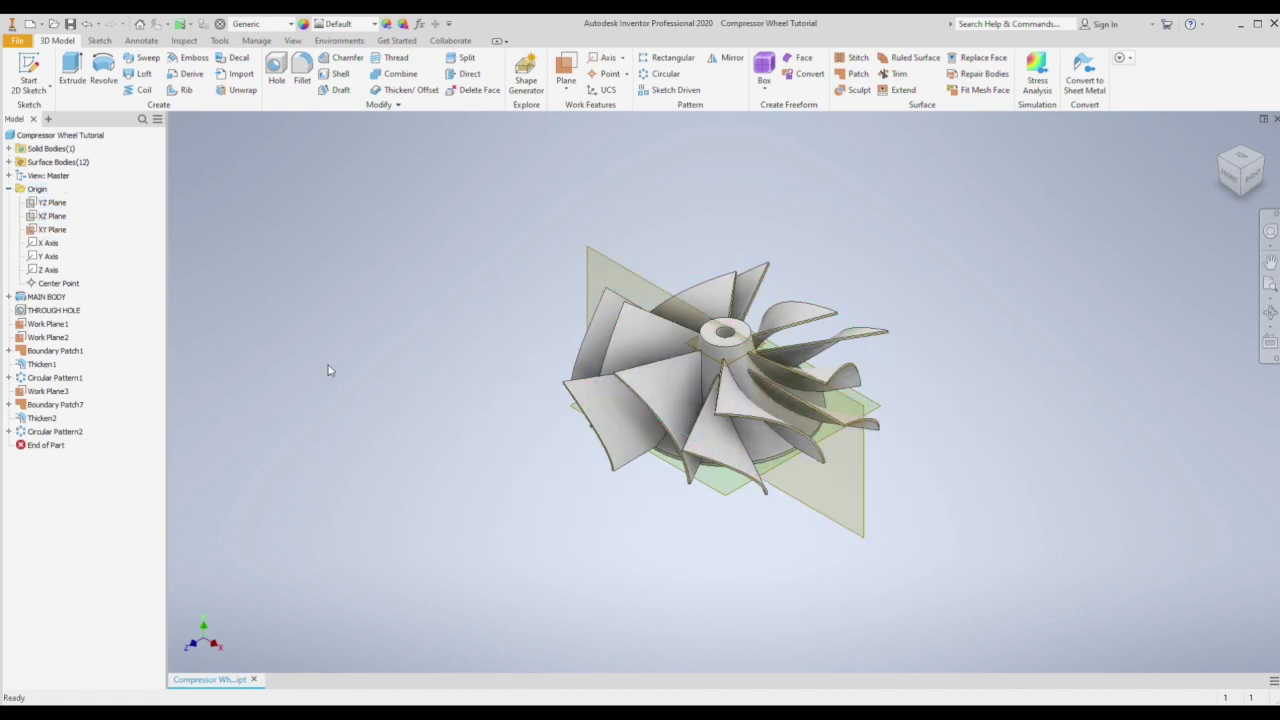
# Step: Change the visual style to shaded with hidden edges displayed
pyautogui.click(292, 40)
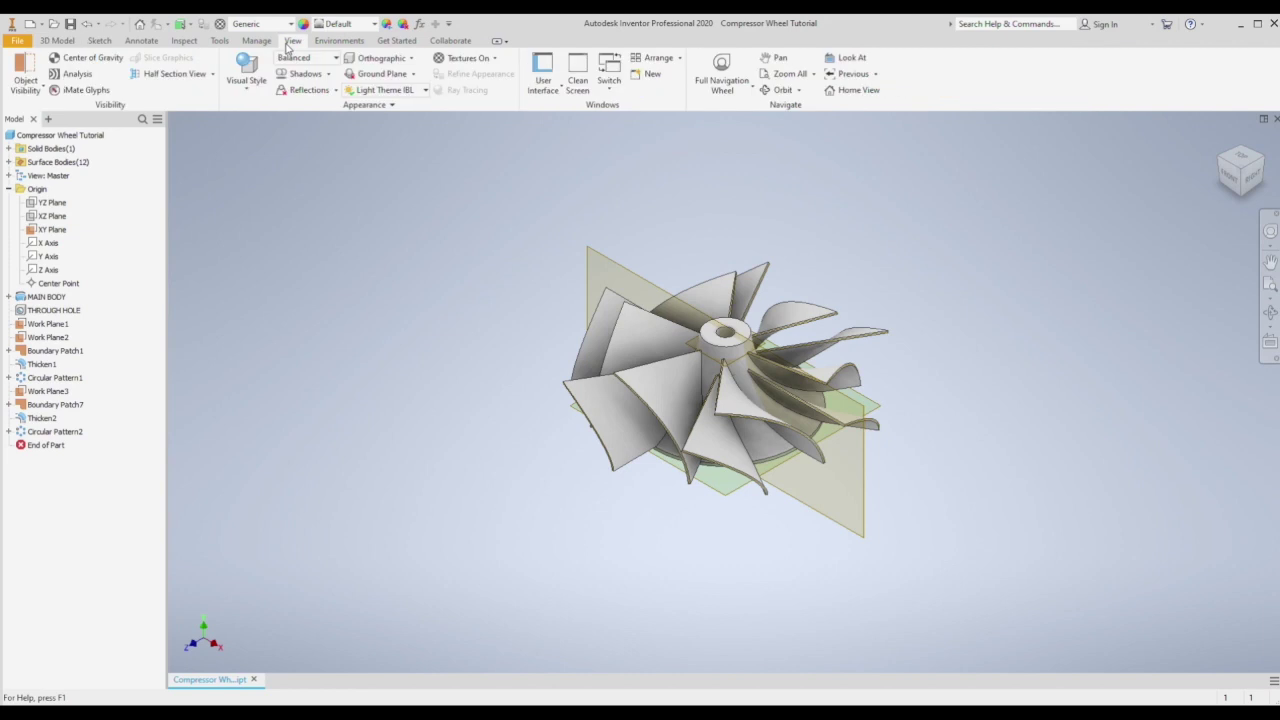
pyautogui.click(290, 230)
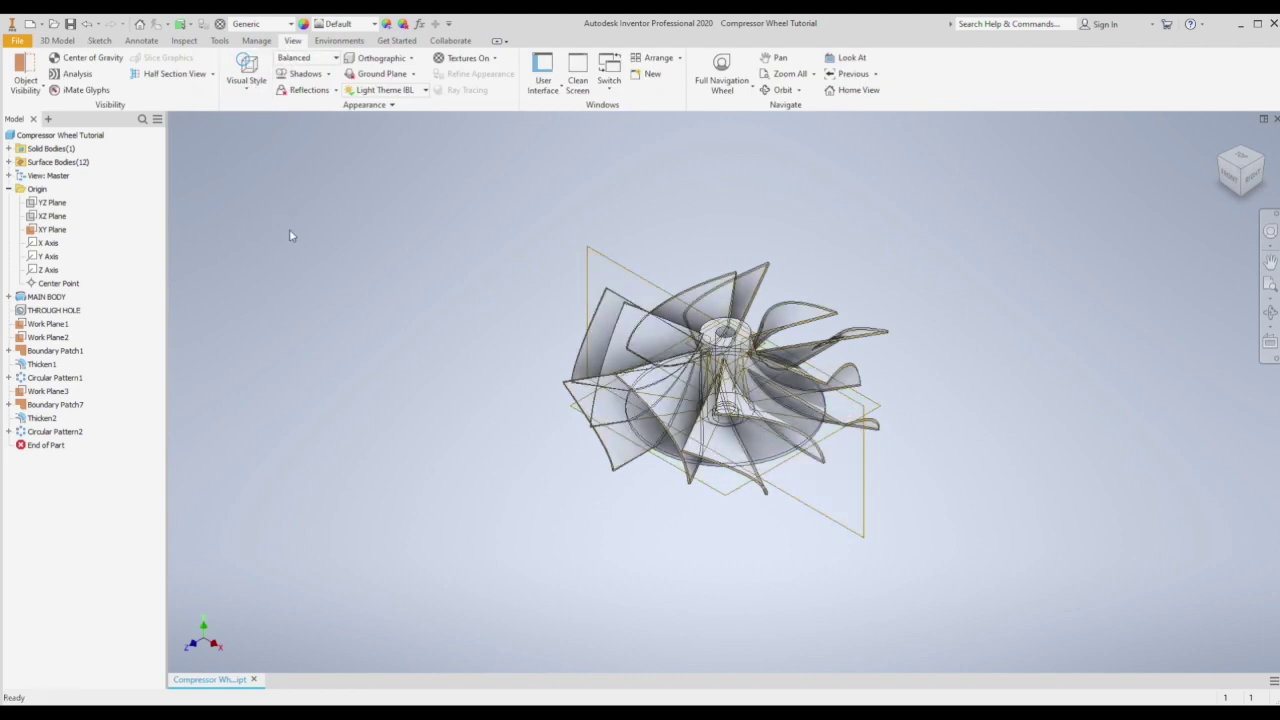
pyautogui.click(250, 93)
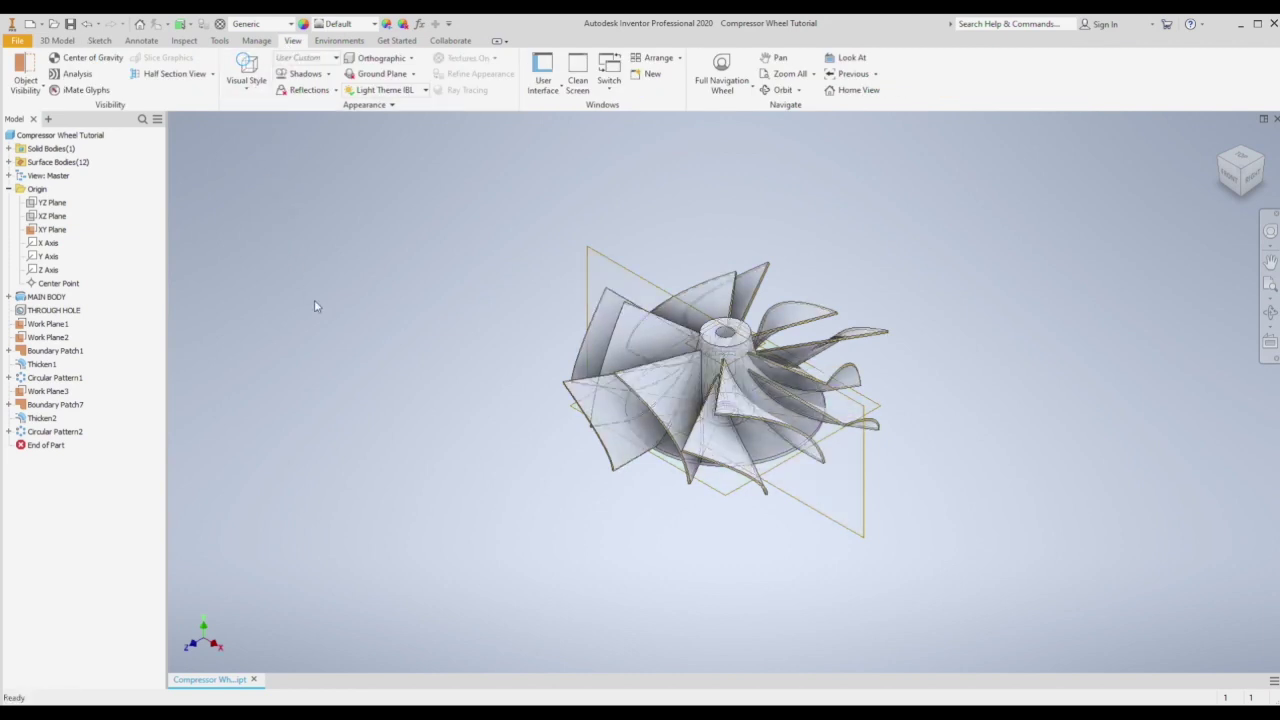
# Step: Start a new 2D sketch on the XY plane
pyautogui.click(99, 40)
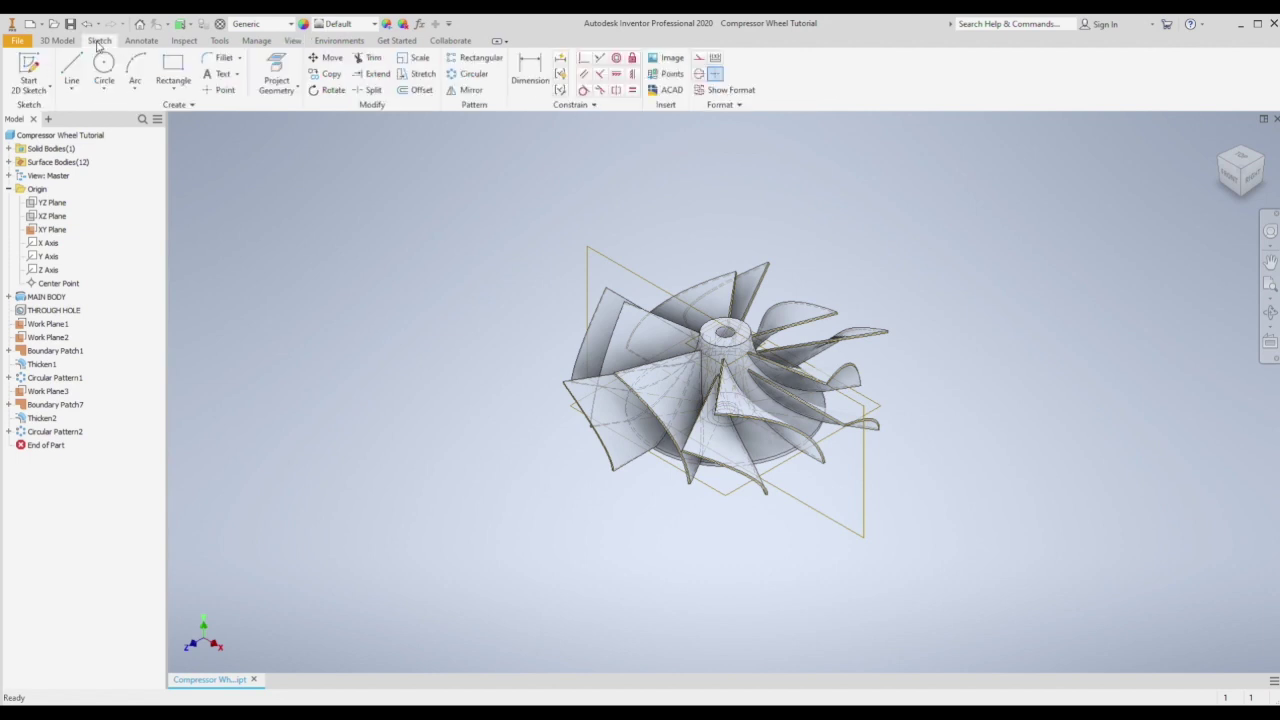
pyautogui.click(57, 40)
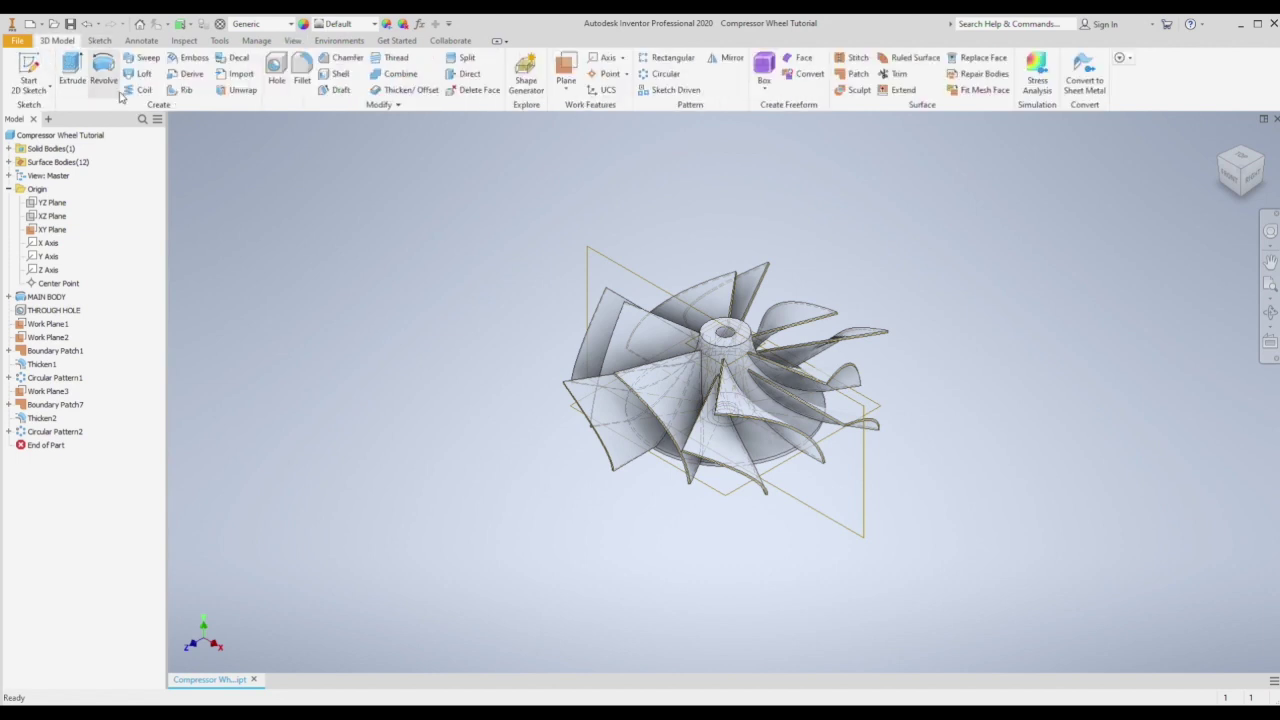
pyautogui.click(29, 72)
pyautogui.click(603, 266)
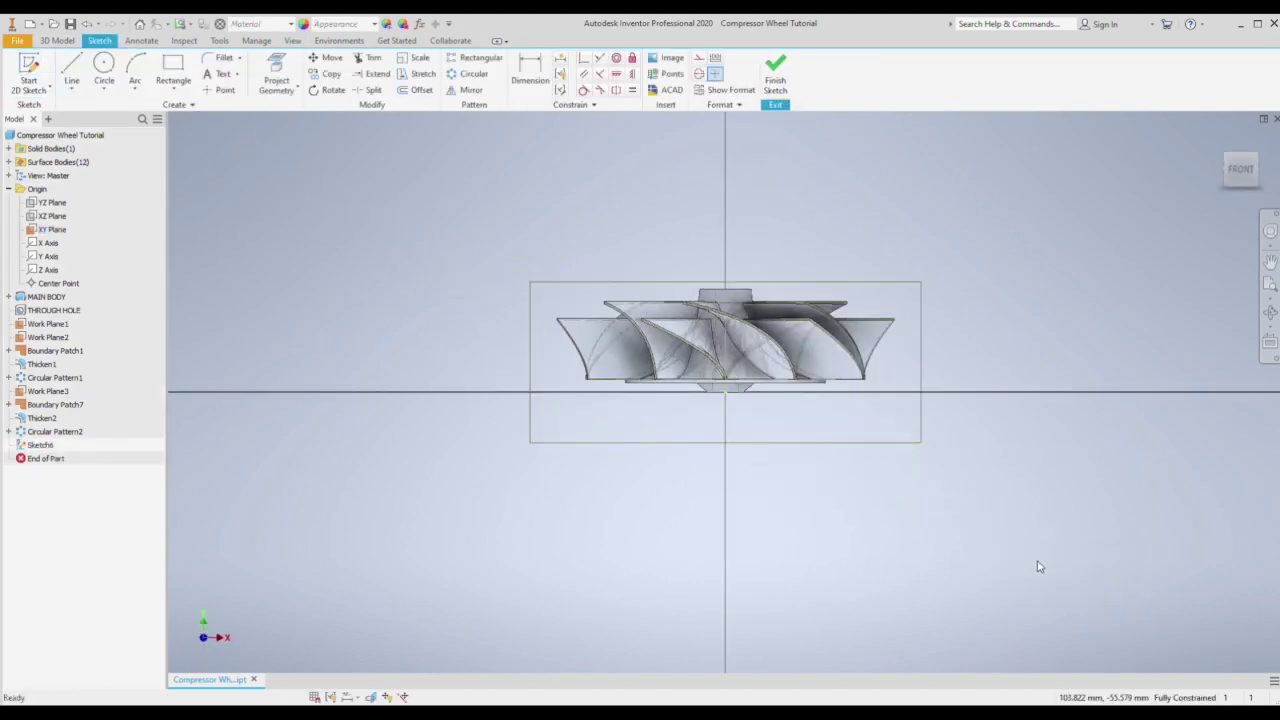
pyautogui.click(1270, 284)
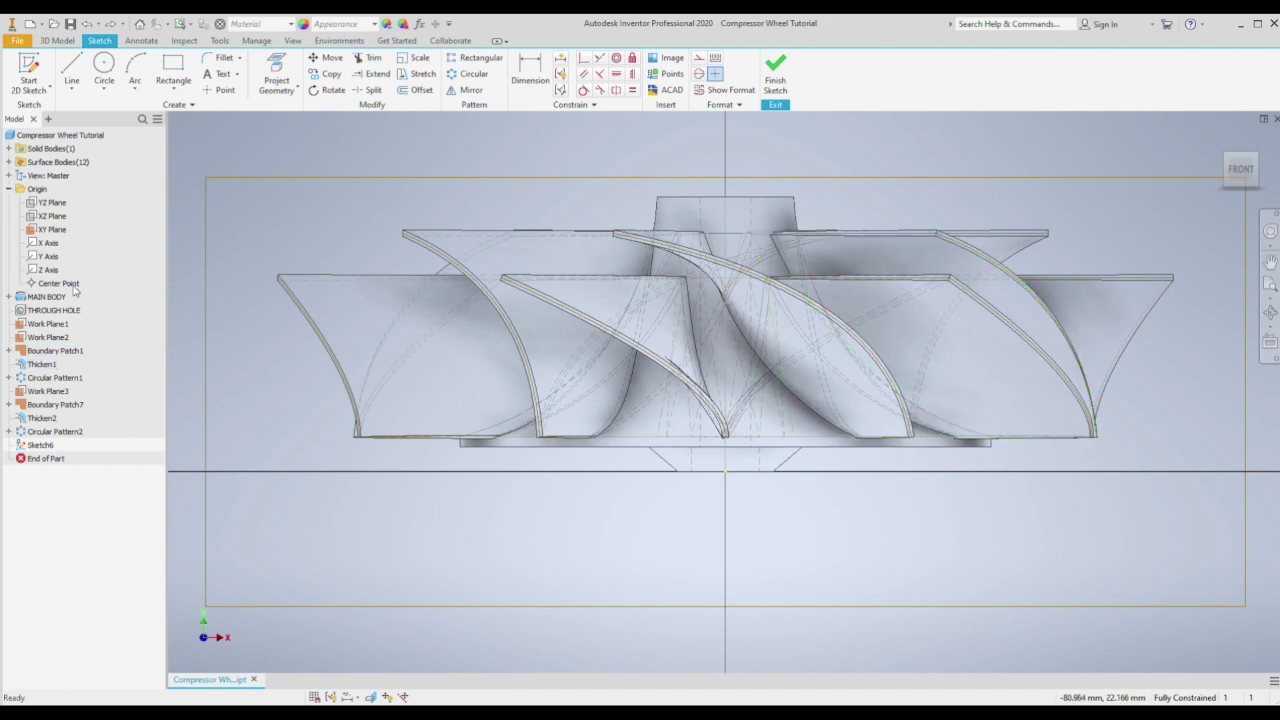
# Step: Draw a 7 mm vertical line upward from the left end of the base disc's lower edge
pyautogui.press('l')
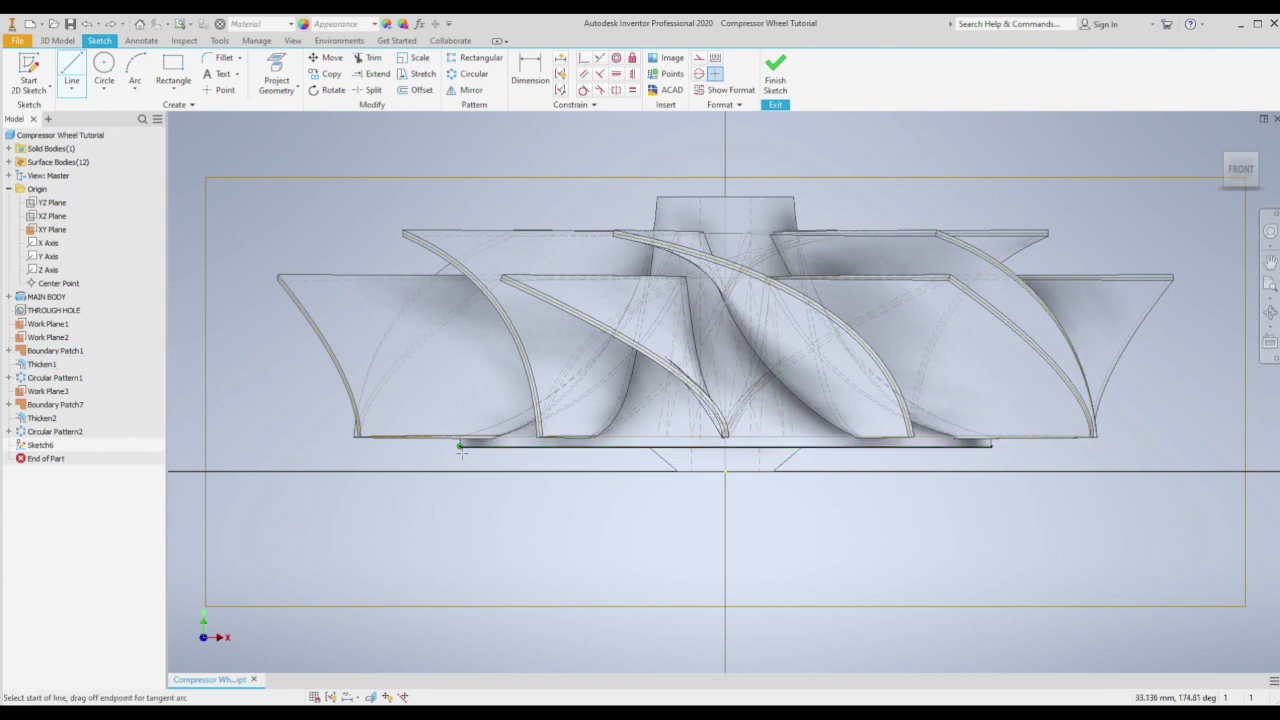
pyautogui.click(459, 444)
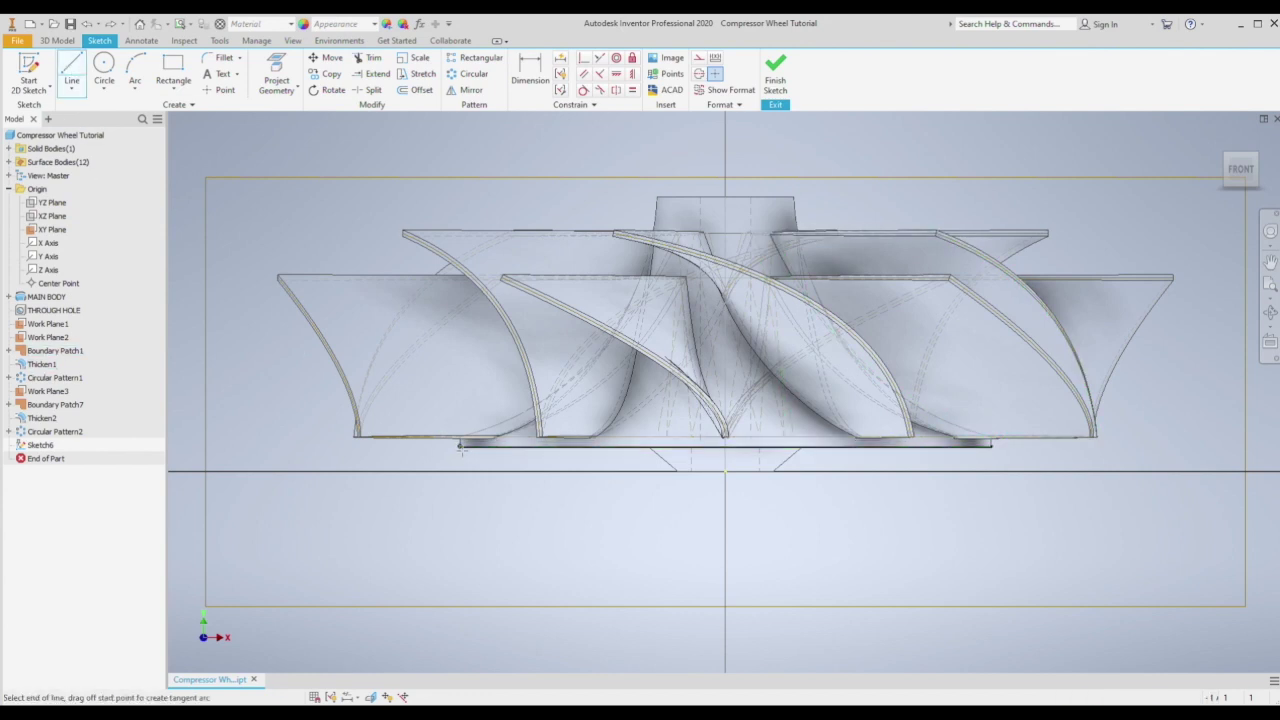
pyautogui.click(459, 362)
pyautogui.press('Escape')
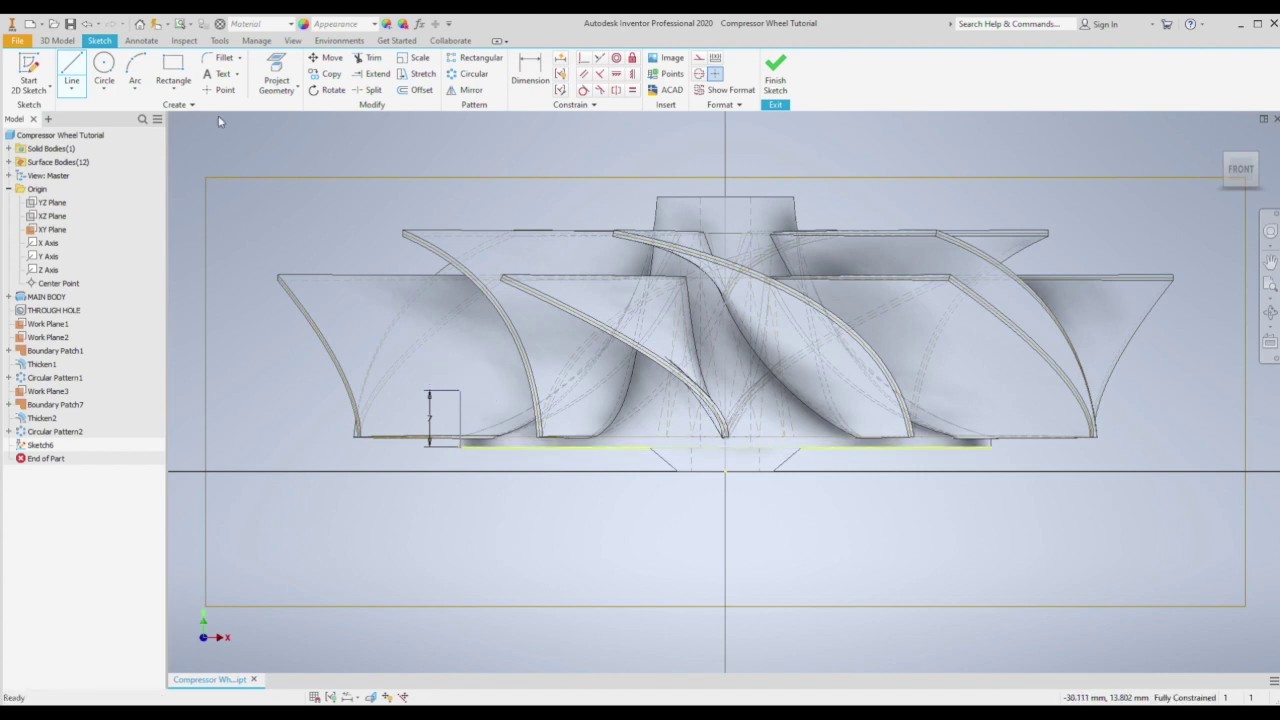
# Step: Draw a vertical line about 17 mm long left of the hub, reaching above the tops of the blades
pyautogui.click(552, 334)
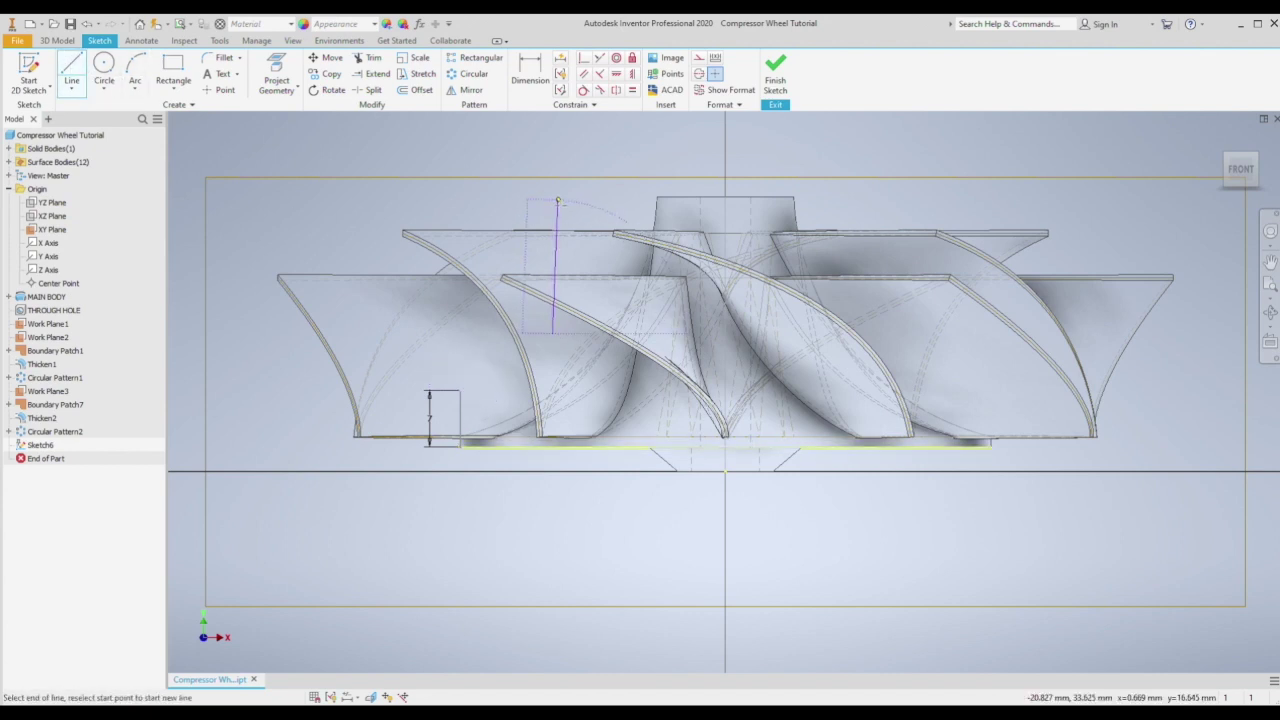
pyautogui.click(552, 200)
pyautogui.press('Escape')
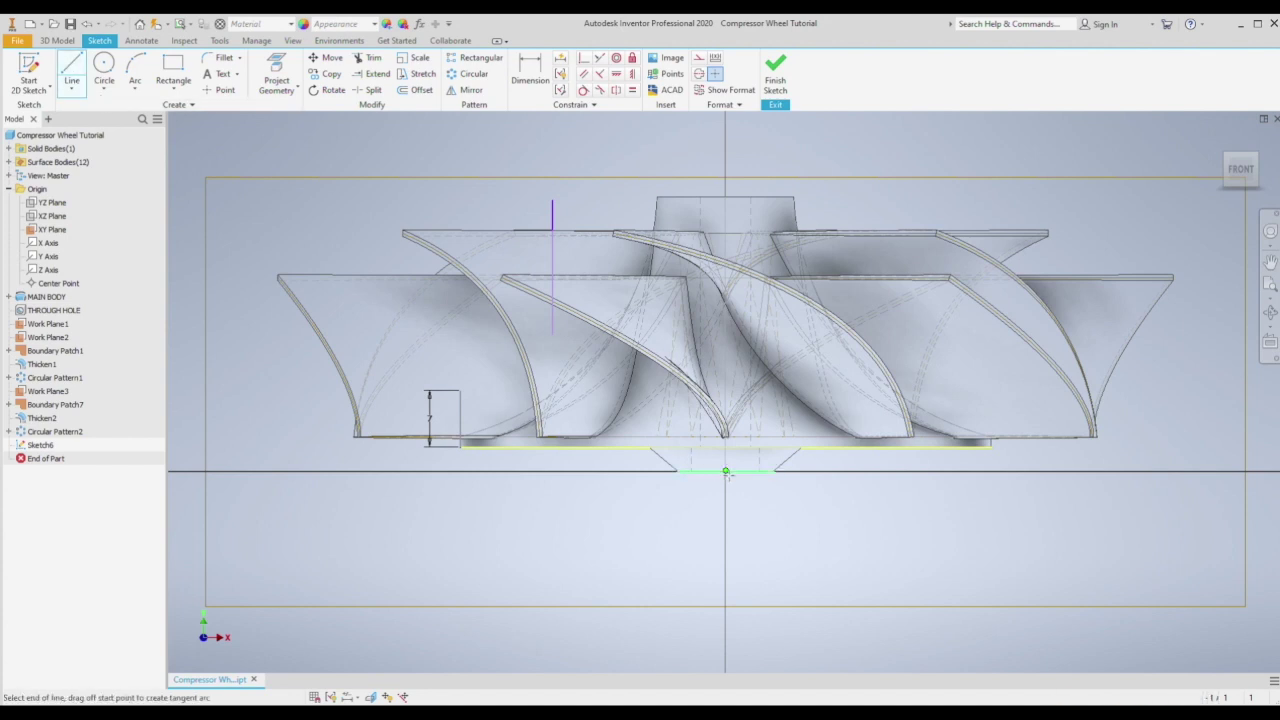
# Step: Draw a vertical line along the wheel's central axis, reaching above the top of the hub
pyautogui.click(725, 436)
pyautogui.click(725, 150)
pyautogui.press('Escape')
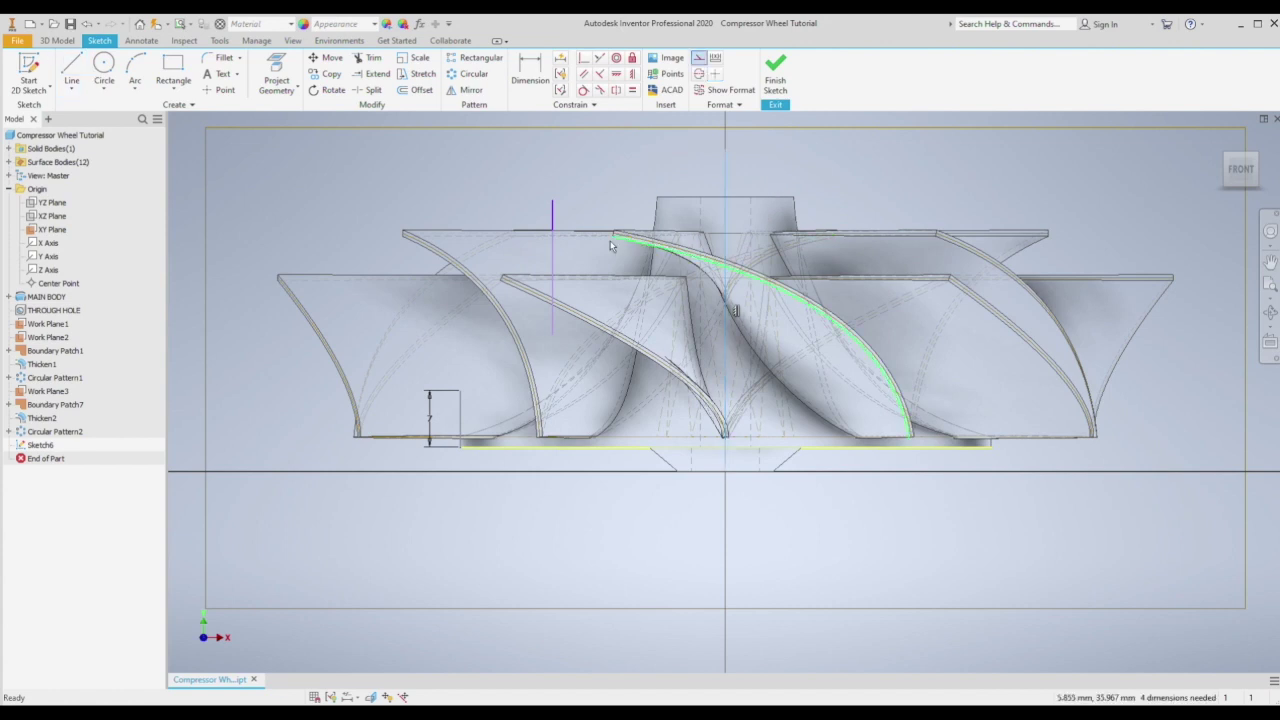
# Step: Dimension the vertical line beside the hub to 24 mm from the central axis line
pyautogui.click(530, 70)
pyautogui.click(552, 228)
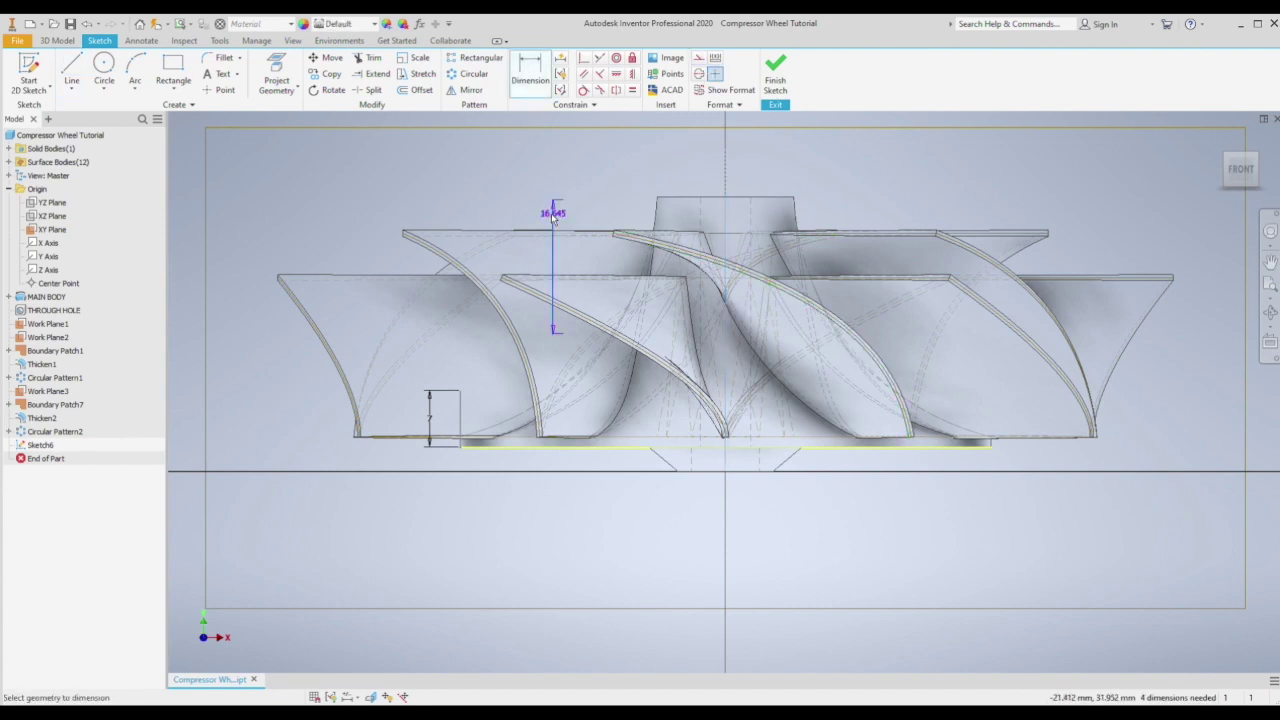
pyautogui.click(724, 180)
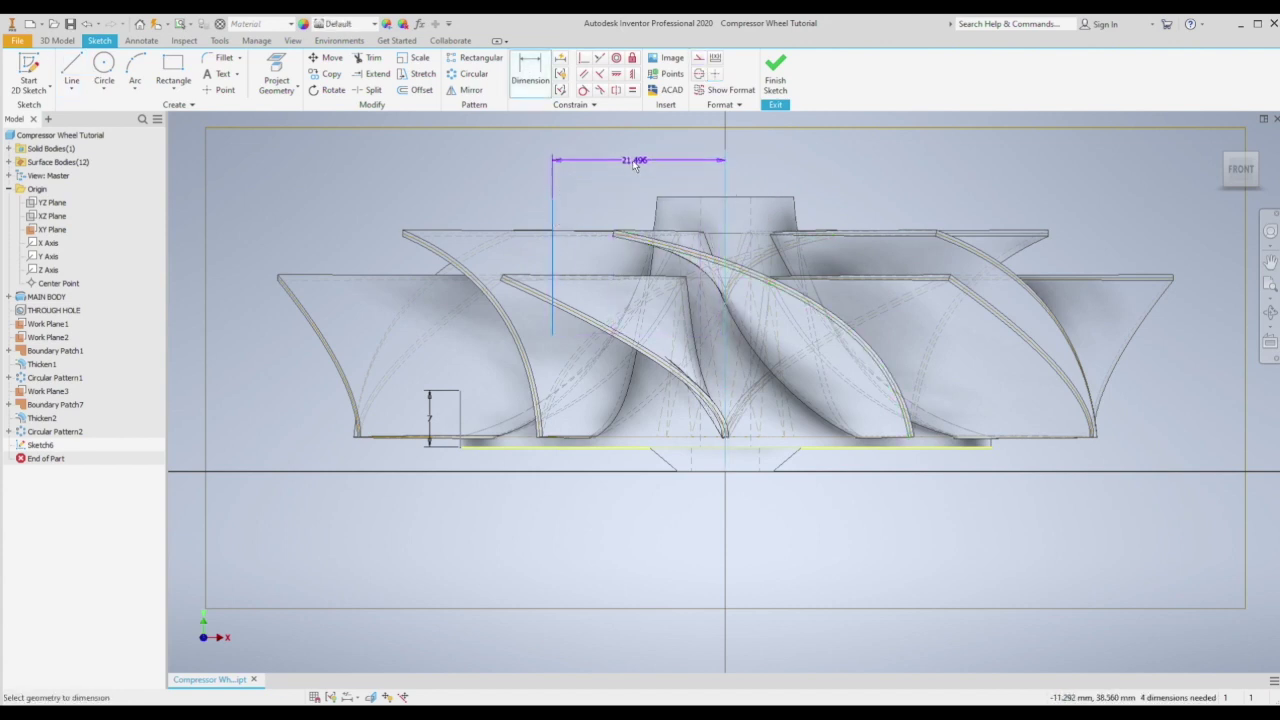
pyautogui.write('24')
pyautogui.click(634, 164)
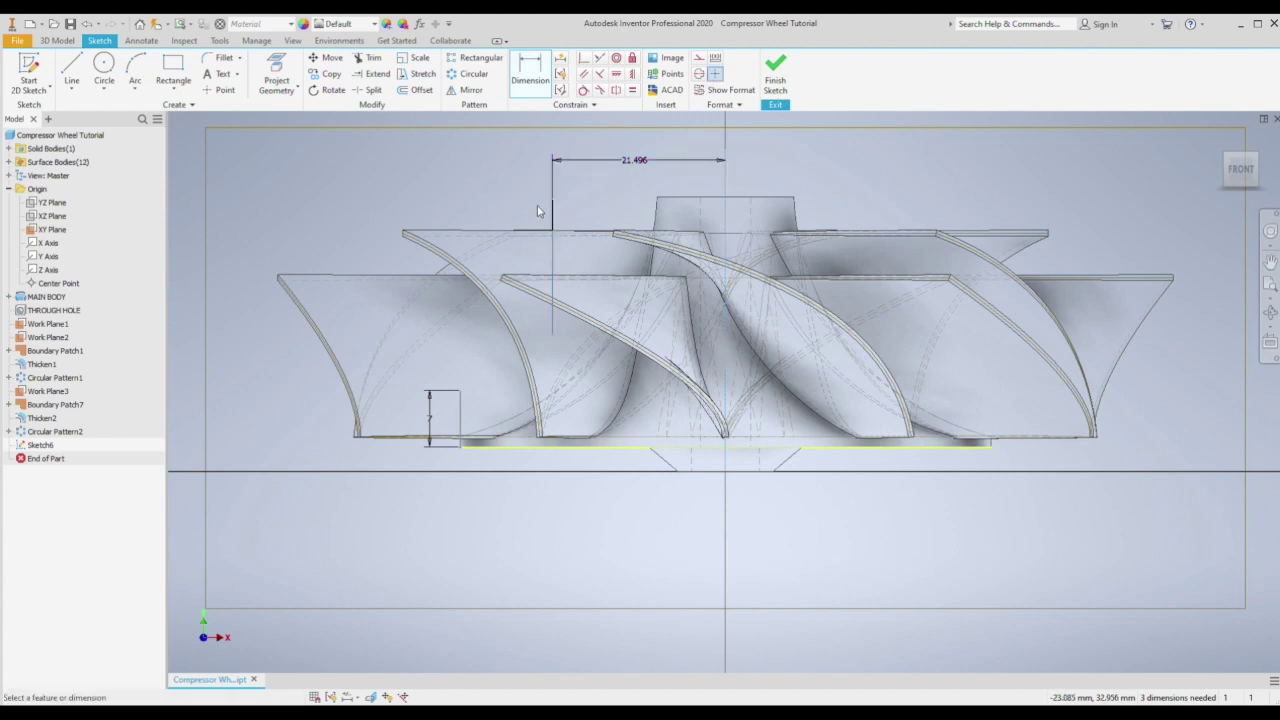
pyautogui.press('Return')
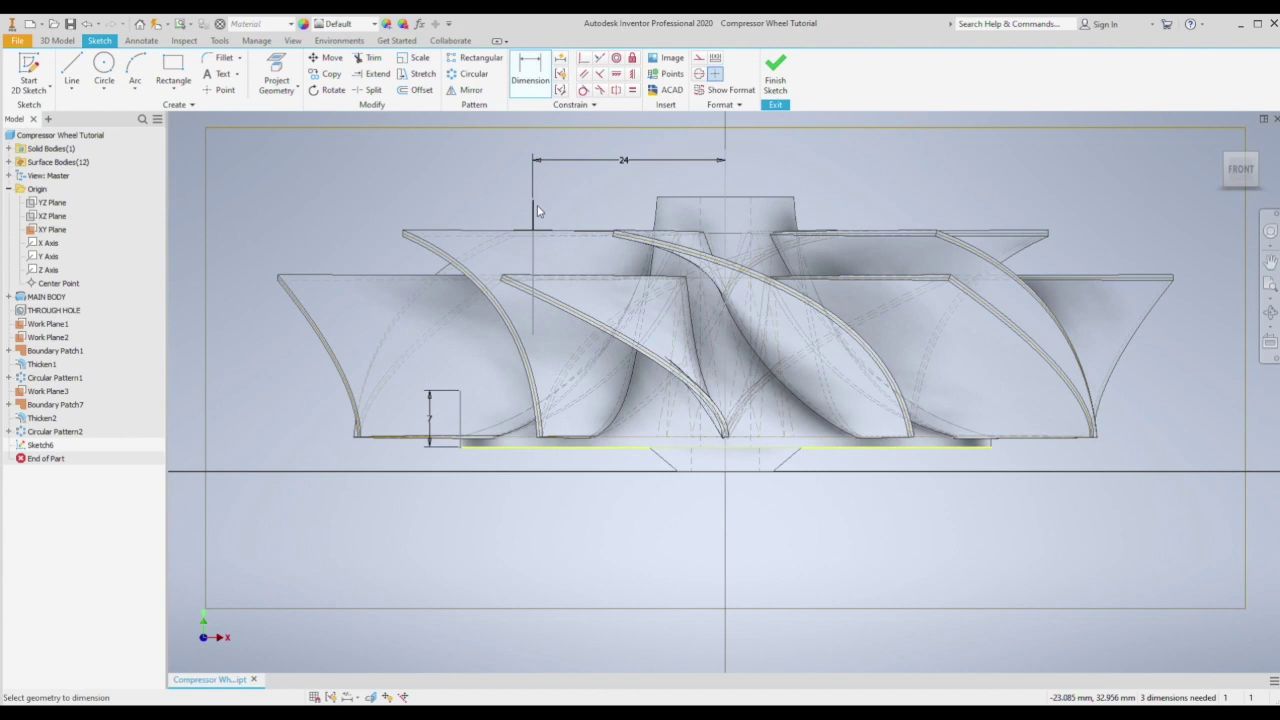
# Step: Draw a three-point arc of 15 mm radius joining the top of the 7 mm line to the lower end of the tall vertical line
pyautogui.press('a')
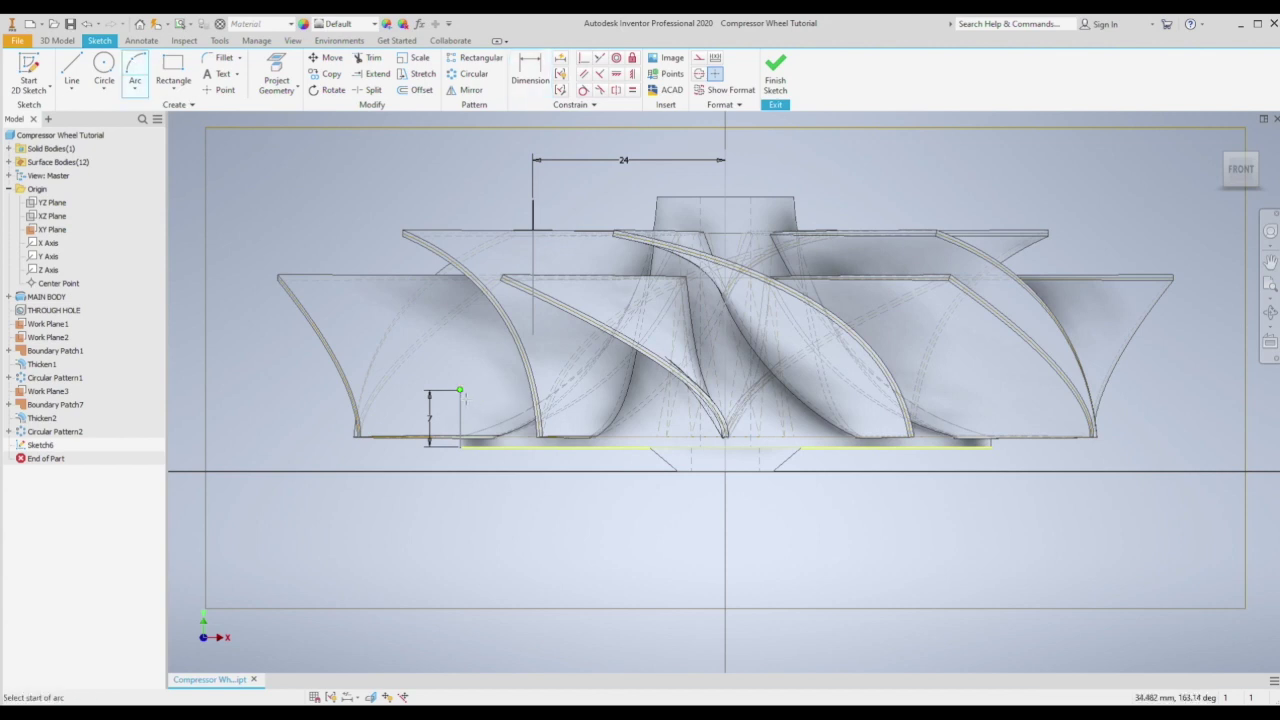
pyautogui.click(460, 390)
pyautogui.click(533, 335)
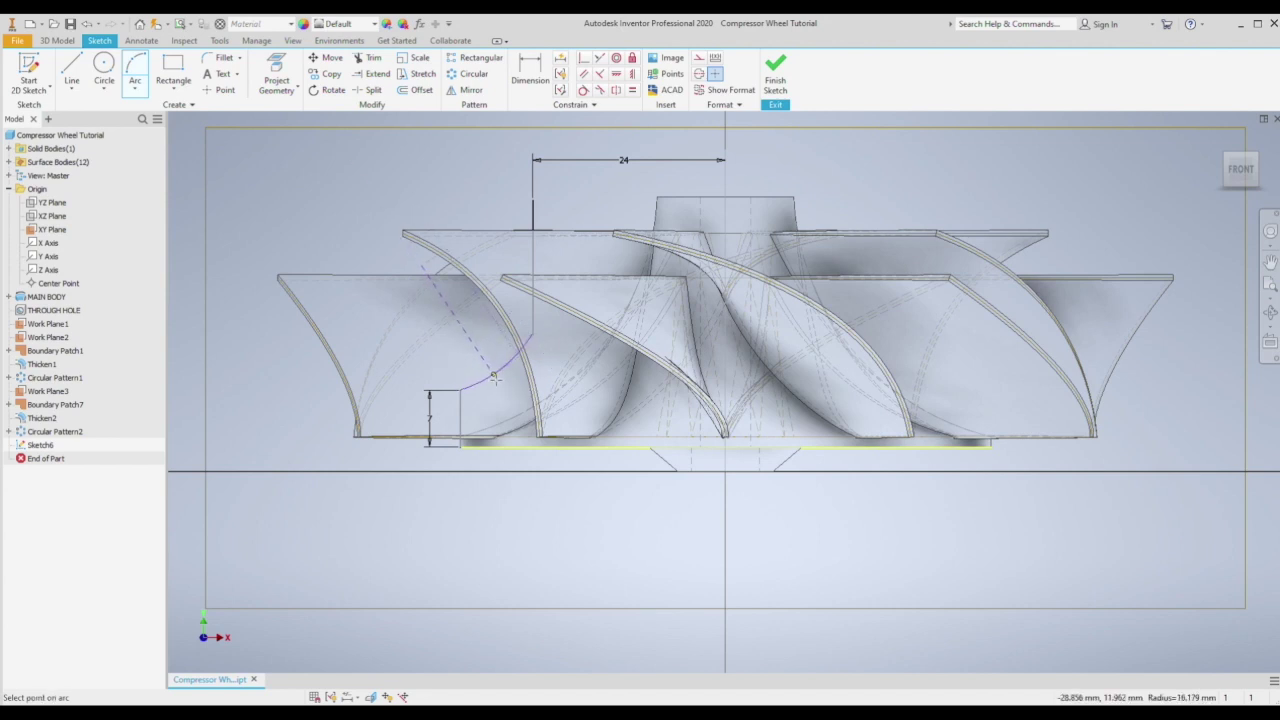
pyautogui.click(494, 377)
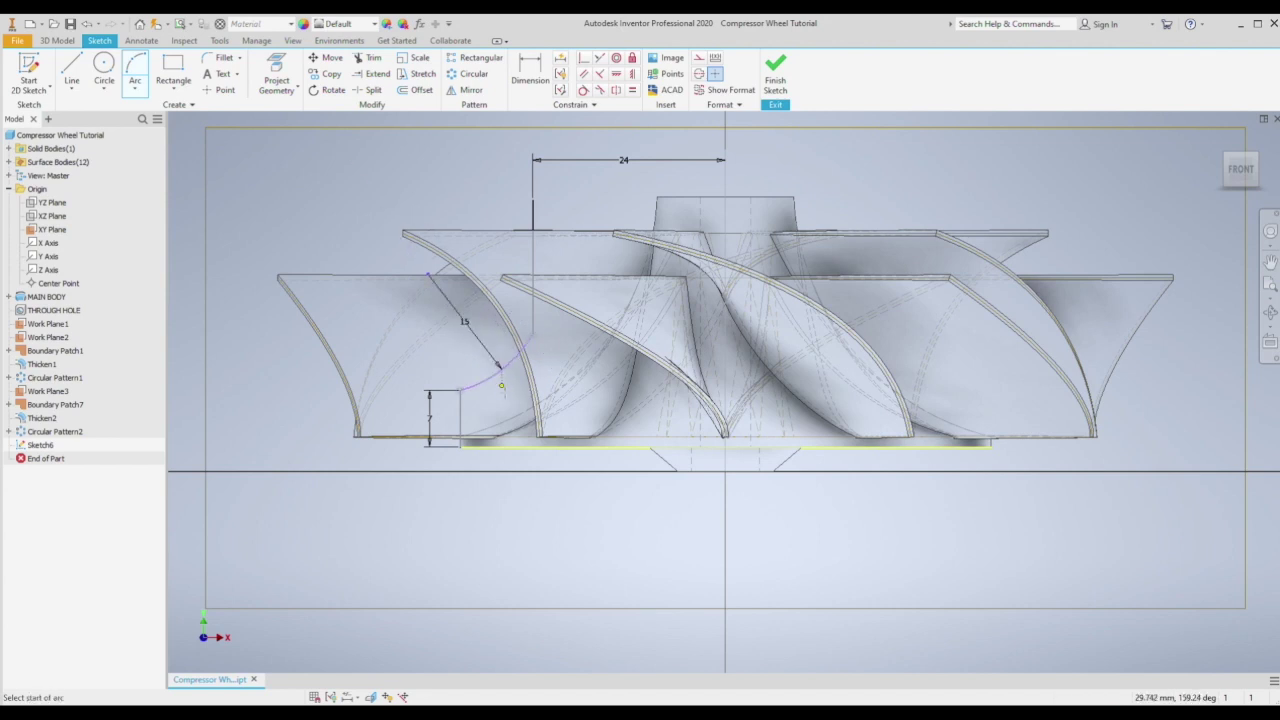
pyautogui.press('Escape')
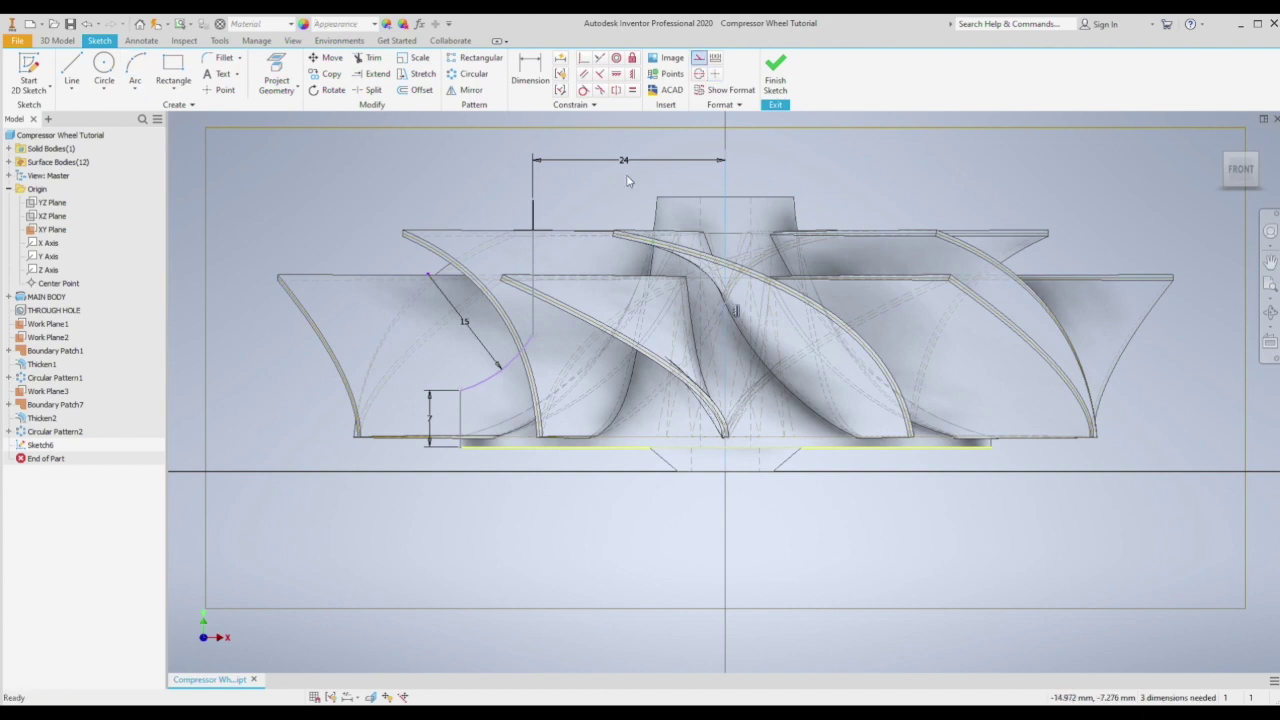
# Step: Make the 15 mm arc tangent to the tall vertical line
pyautogui.click(583, 90)
pyautogui.click(529, 341)
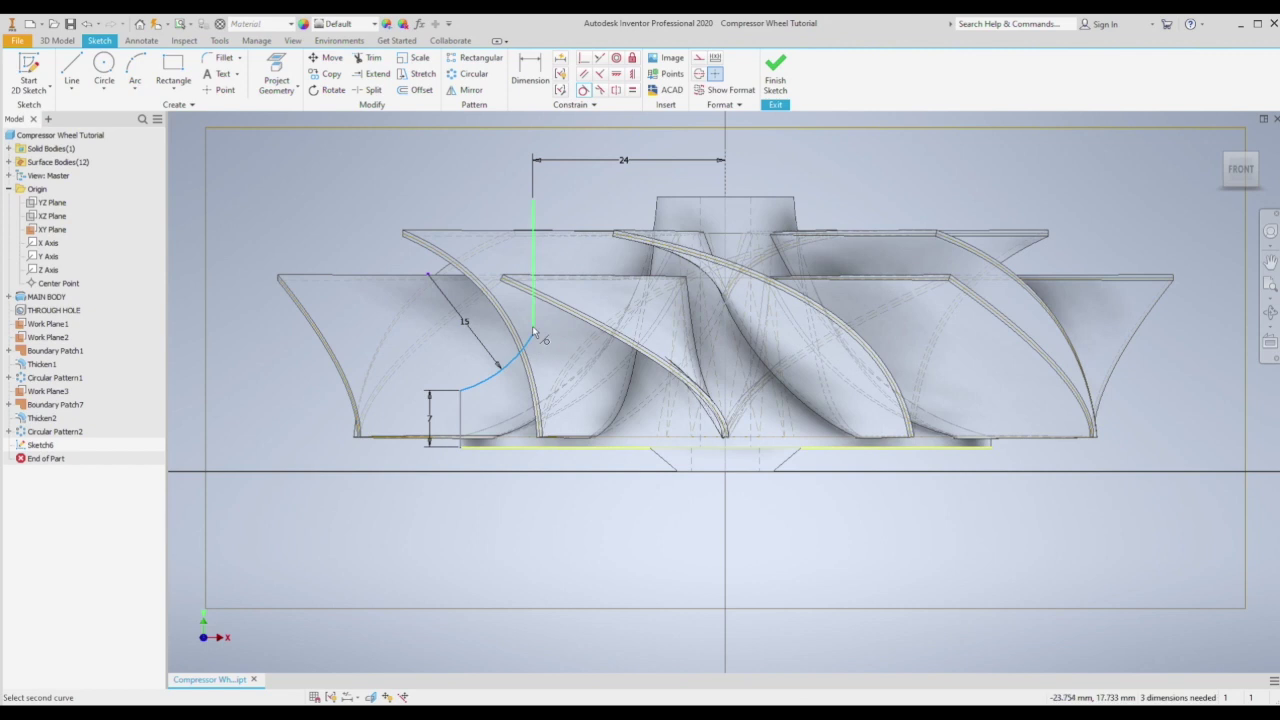
pyautogui.click(534, 331)
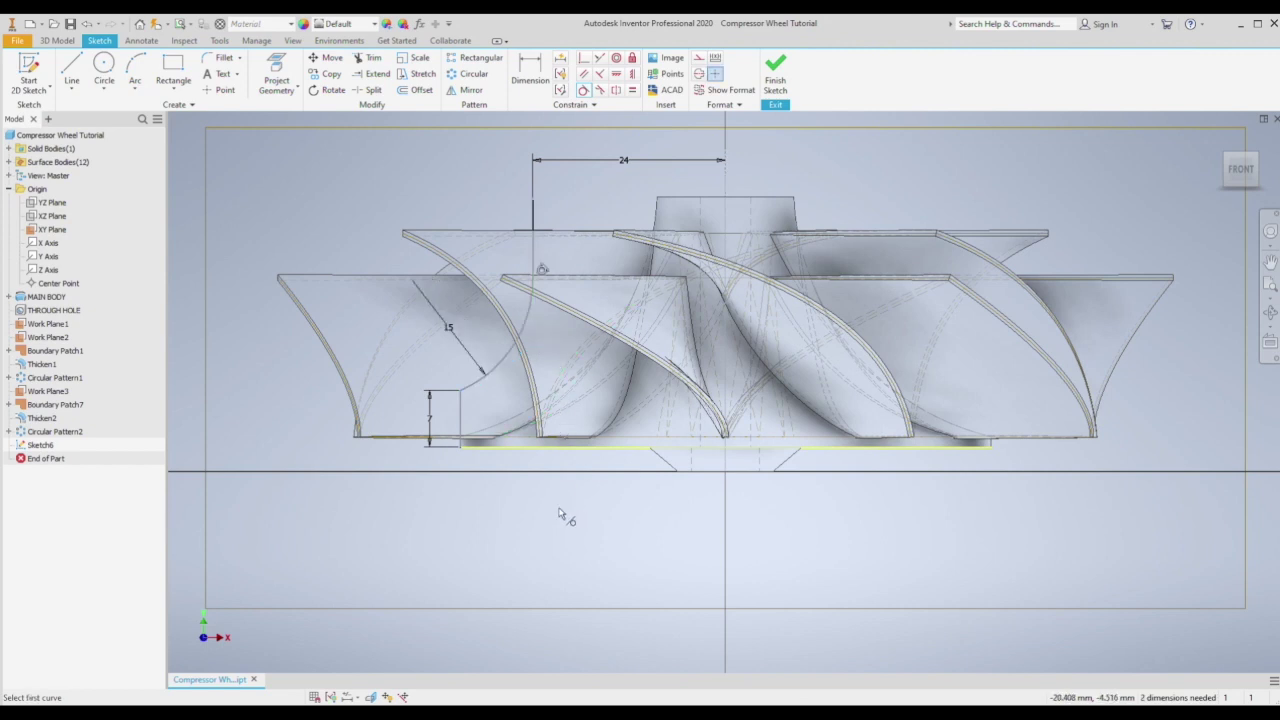
pyautogui.press('Escape')
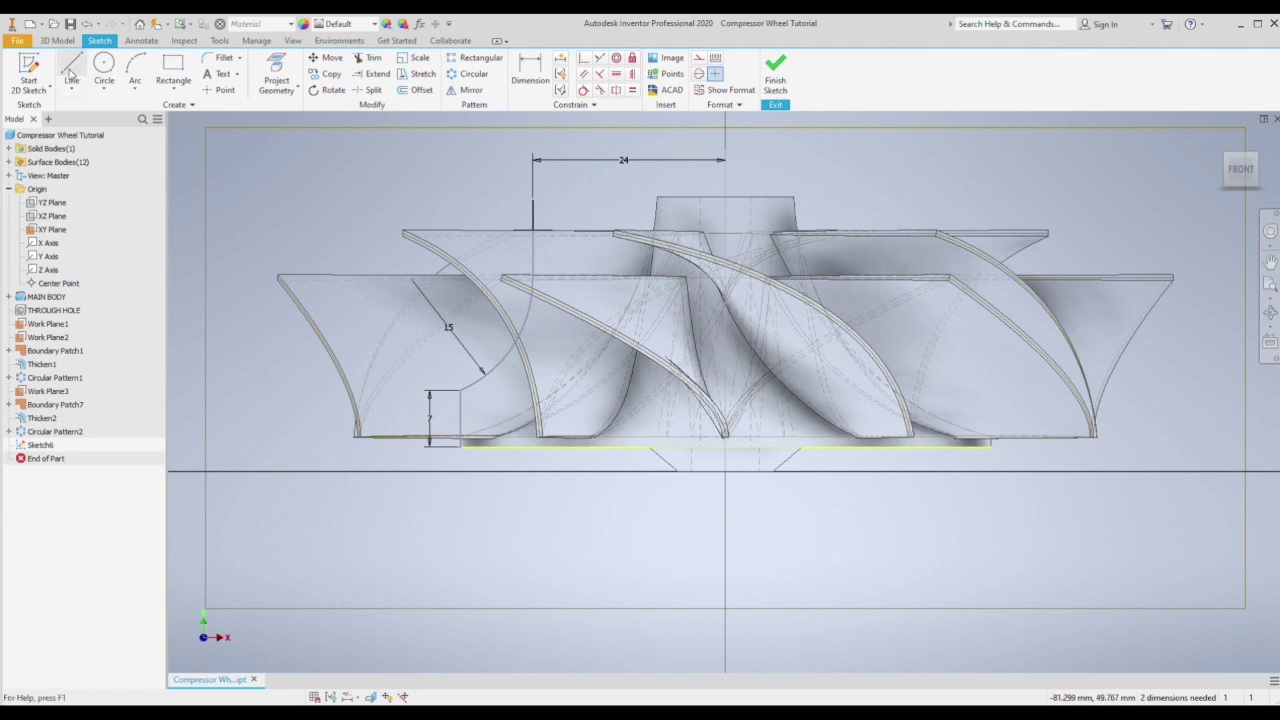
# Step: Close the profile outside the blades with a horizontal line about 38 mm outward, a vertical about 31 mm down, and a horizontal back to the disc edge
pyautogui.click(71, 70)
pyautogui.click(532, 201)
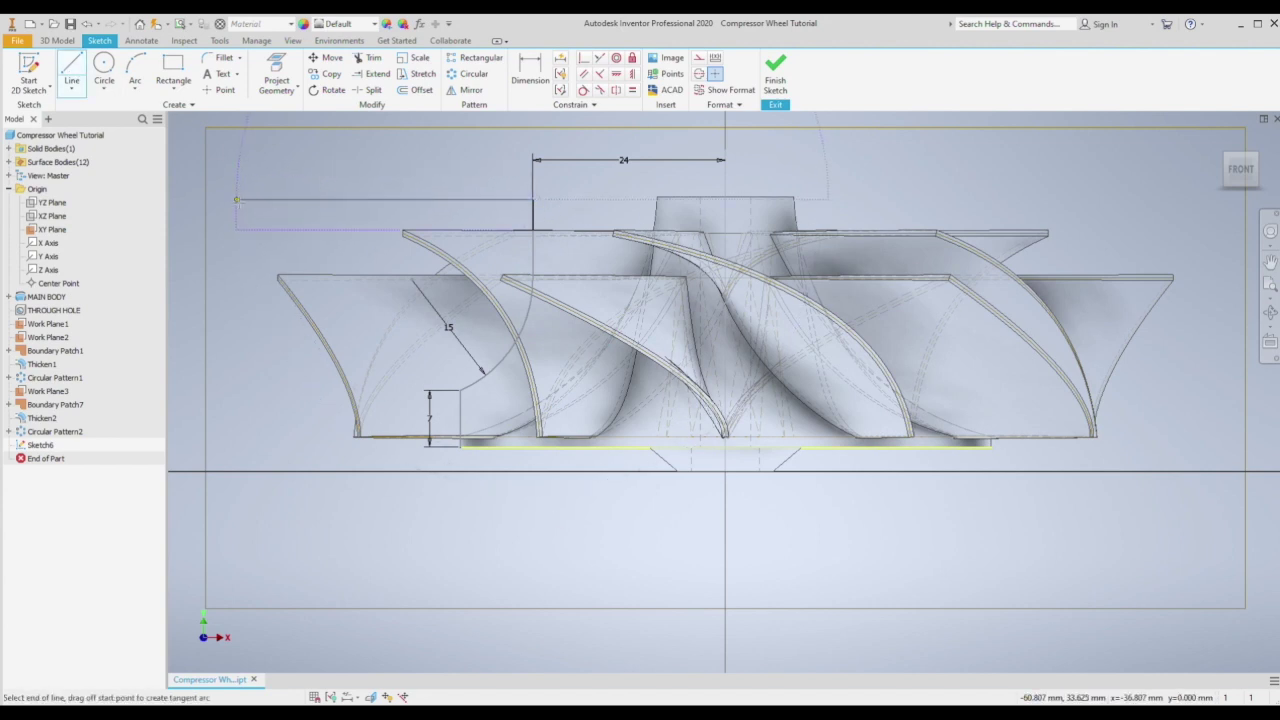
pyautogui.click(228, 201)
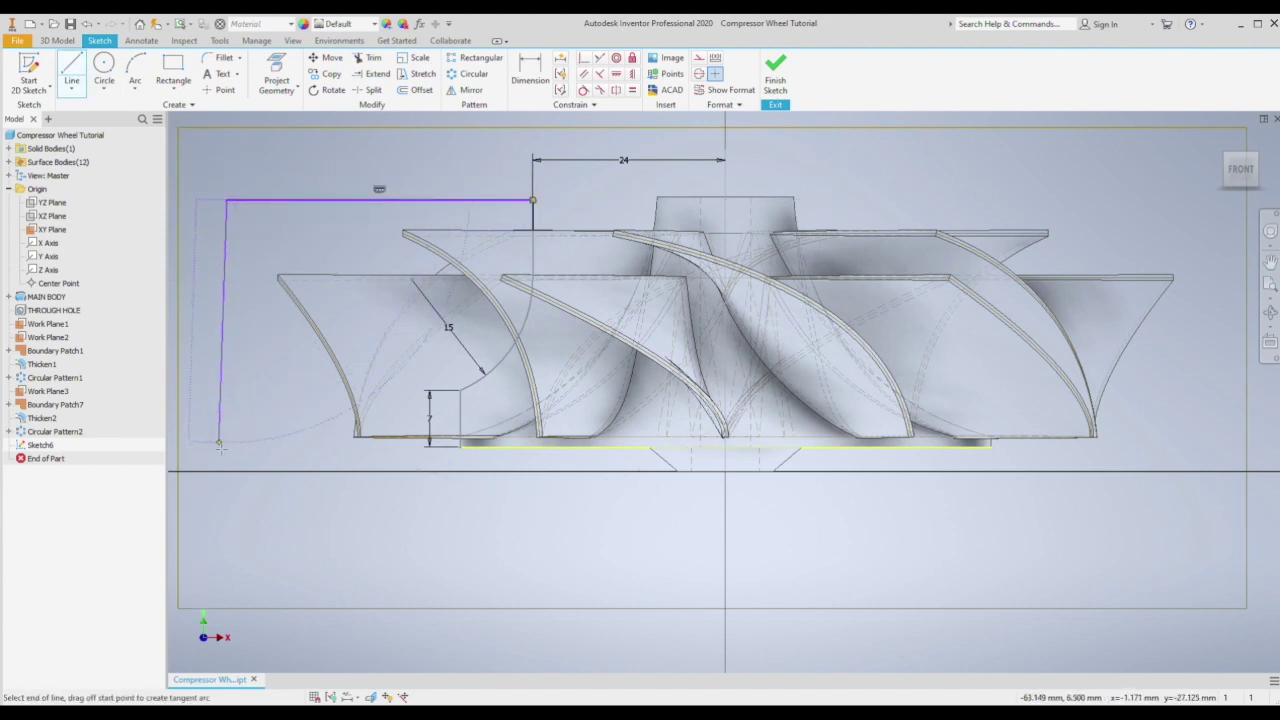
pyautogui.click(228, 447)
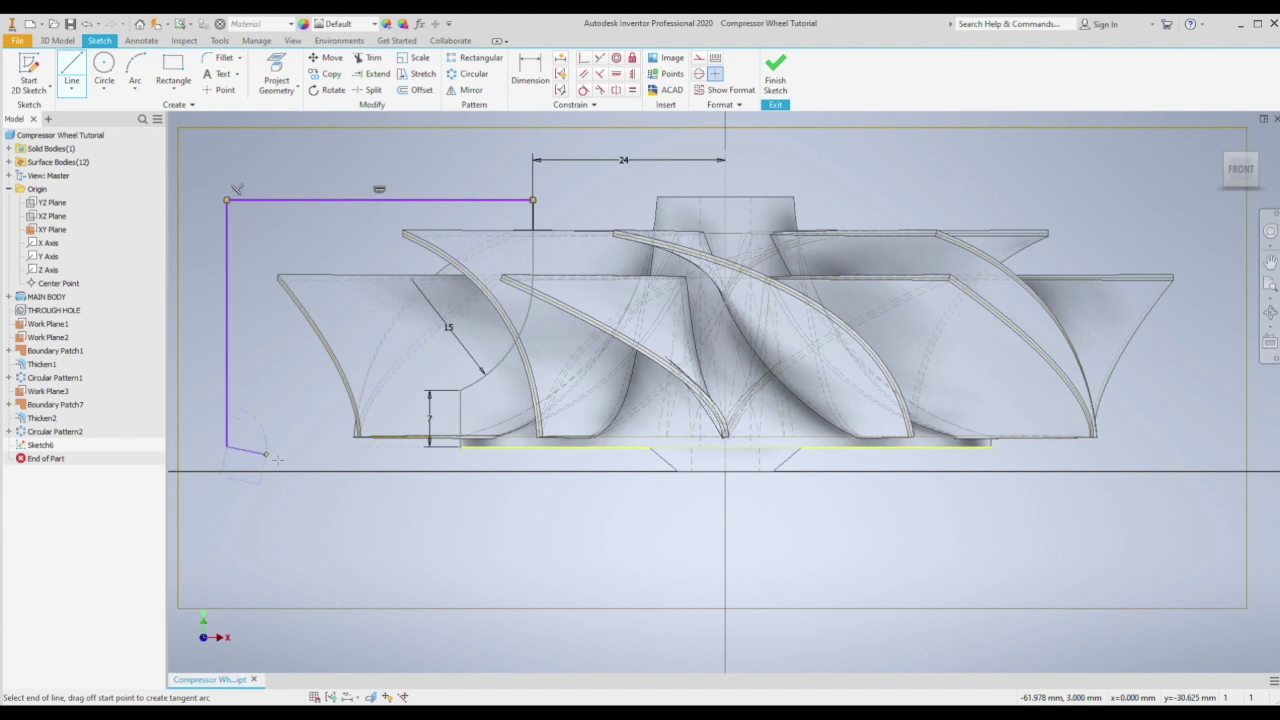
pyautogui.click(460, 447)
pyautogui.press('Escape')
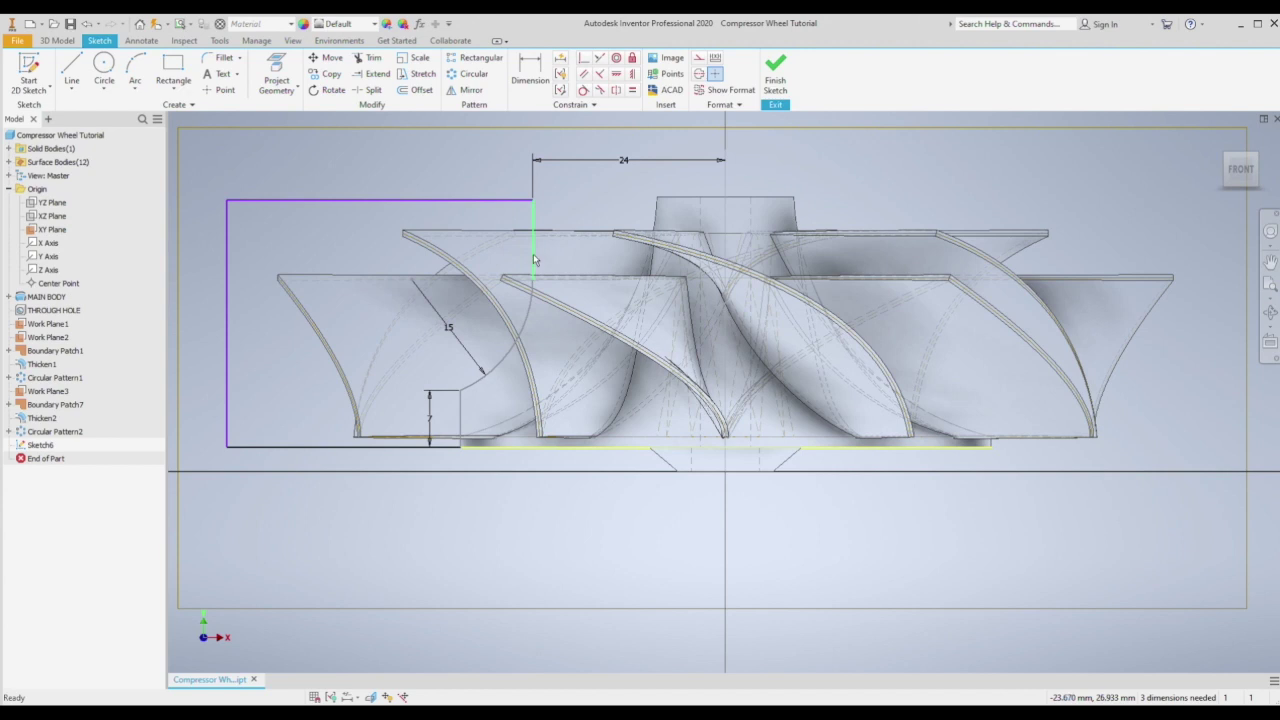
# Step: Finish the sketch and revolve the closed profile around the hub's axis as a full cut that trims the blades
pyautogui.click(776, 82)
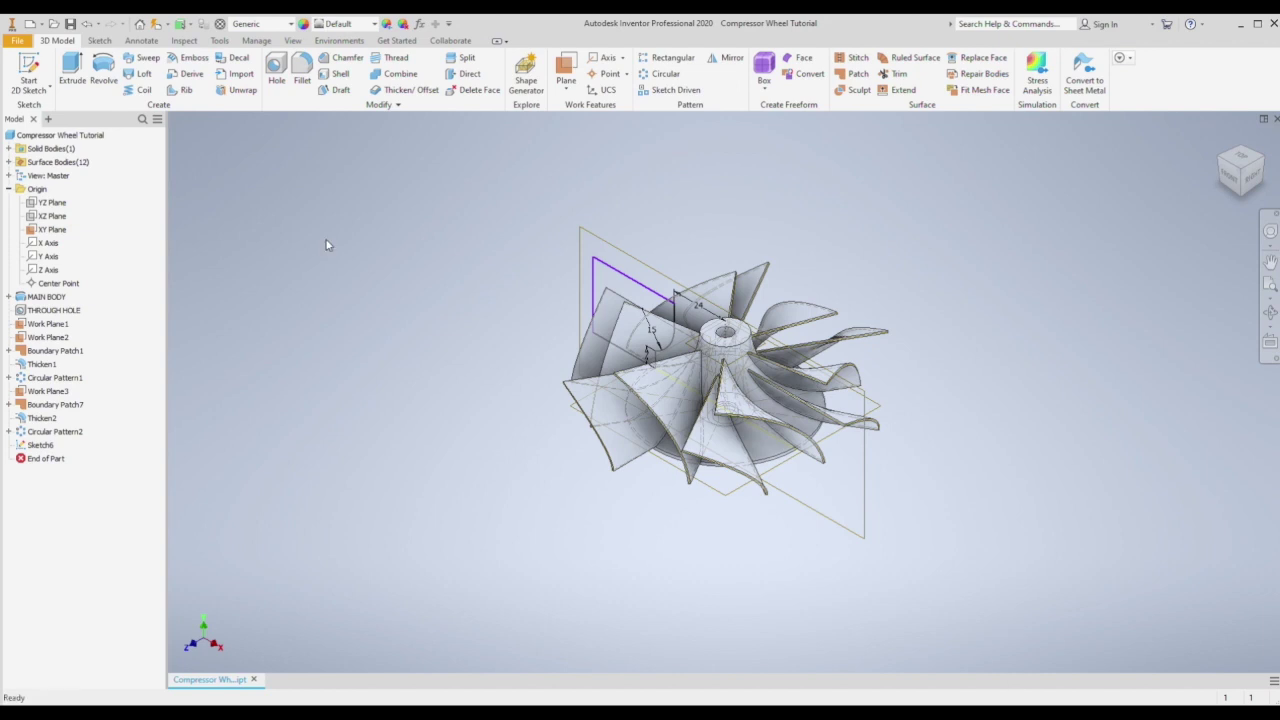
pyautogui.press('r')
pyautogui.click(724, 350)
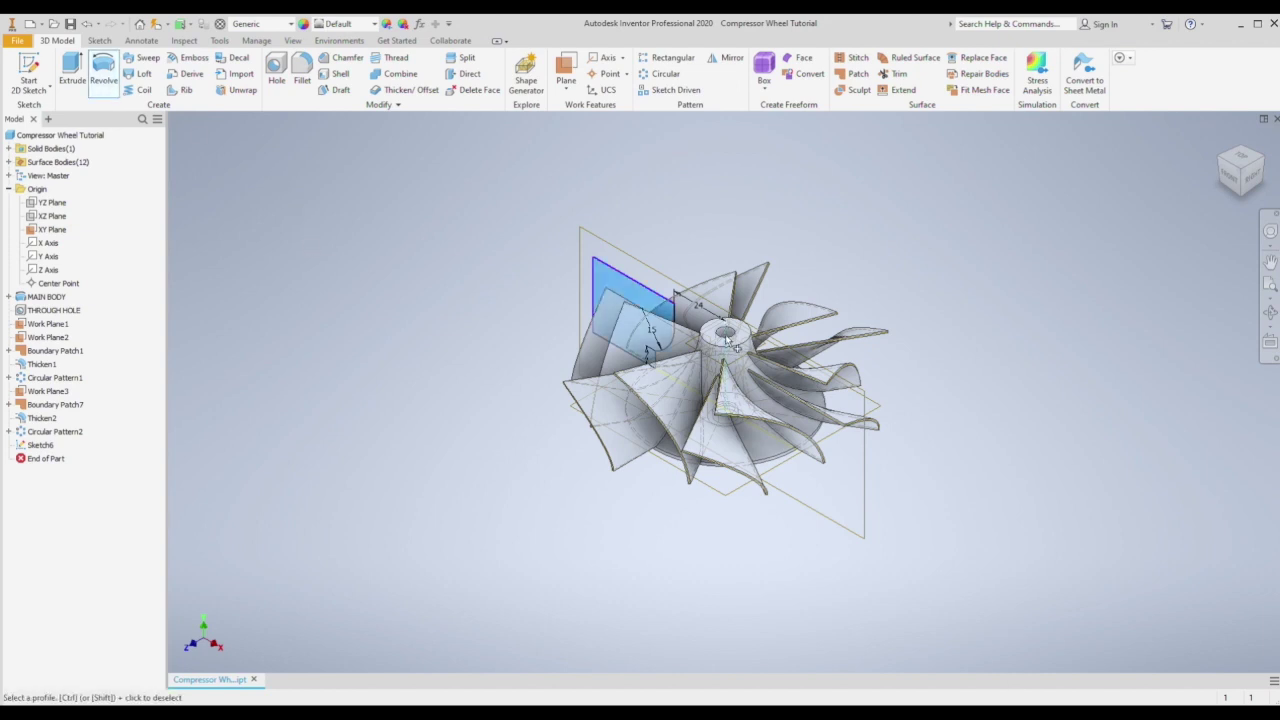
pyautogui.click(289, 348)
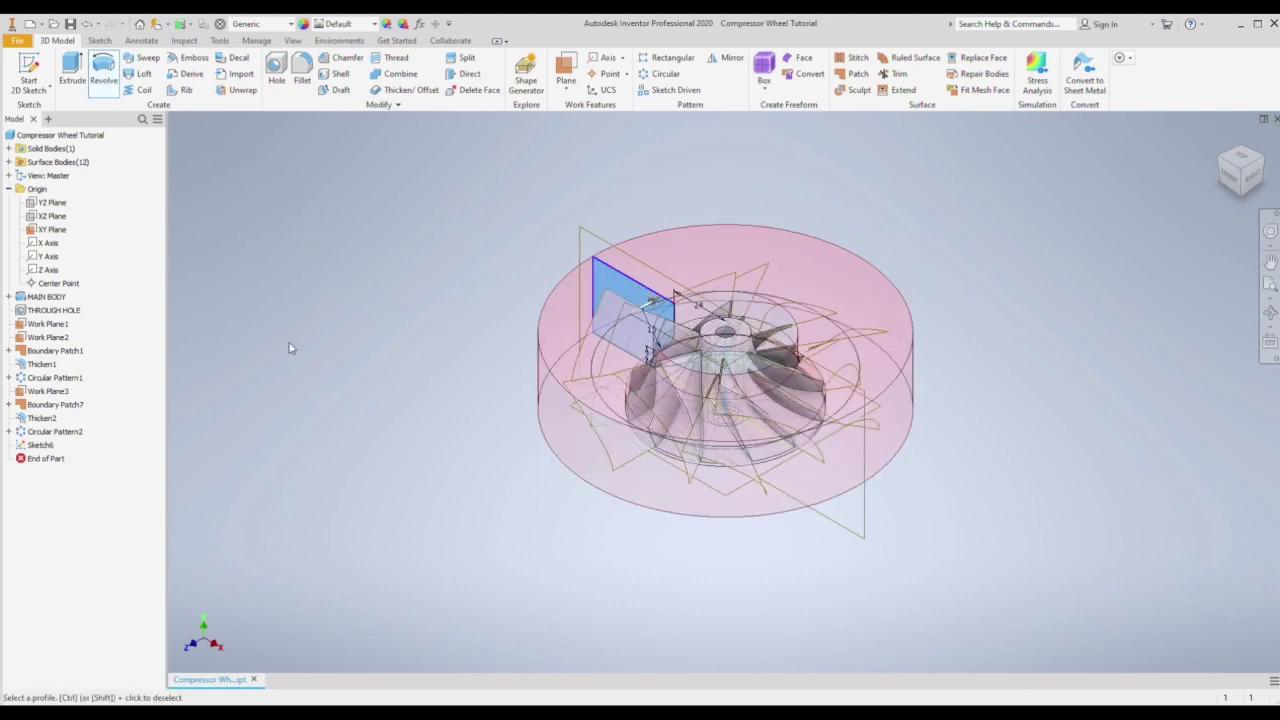
pyautogui.press('Return')
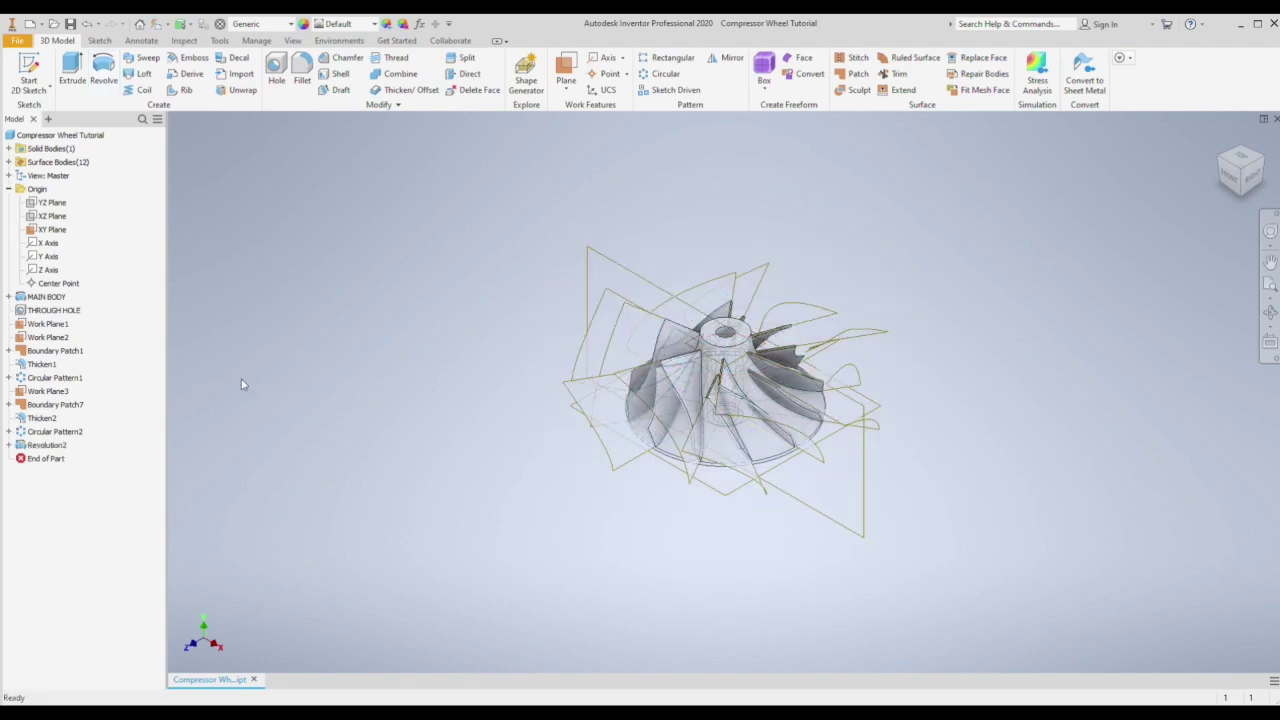
# Step: Change the visual style to shaded with visible edges only
pyautogui.click(292, 40)
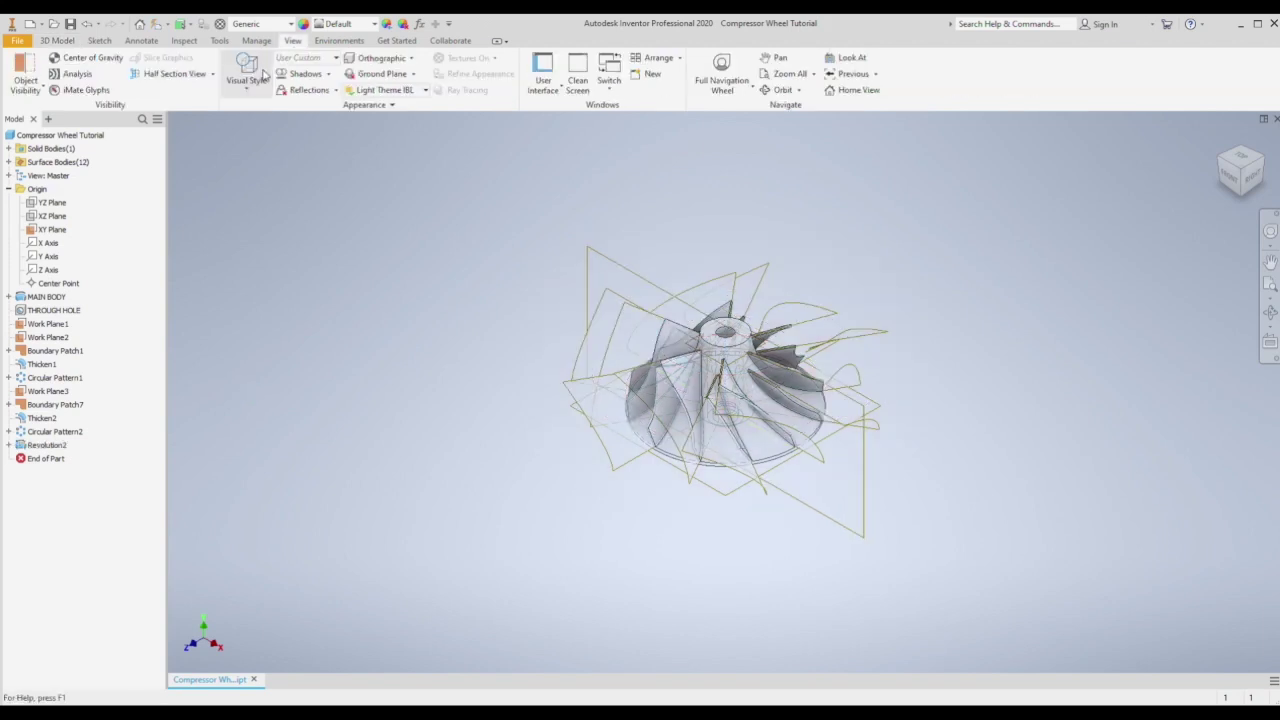
pyautogui.click(246, 75)
pyautogui.click(280, 150)
# Step: Hide the XY plane, the work planes and the boundary patch surfaces
pyautogui.click(50, 229)
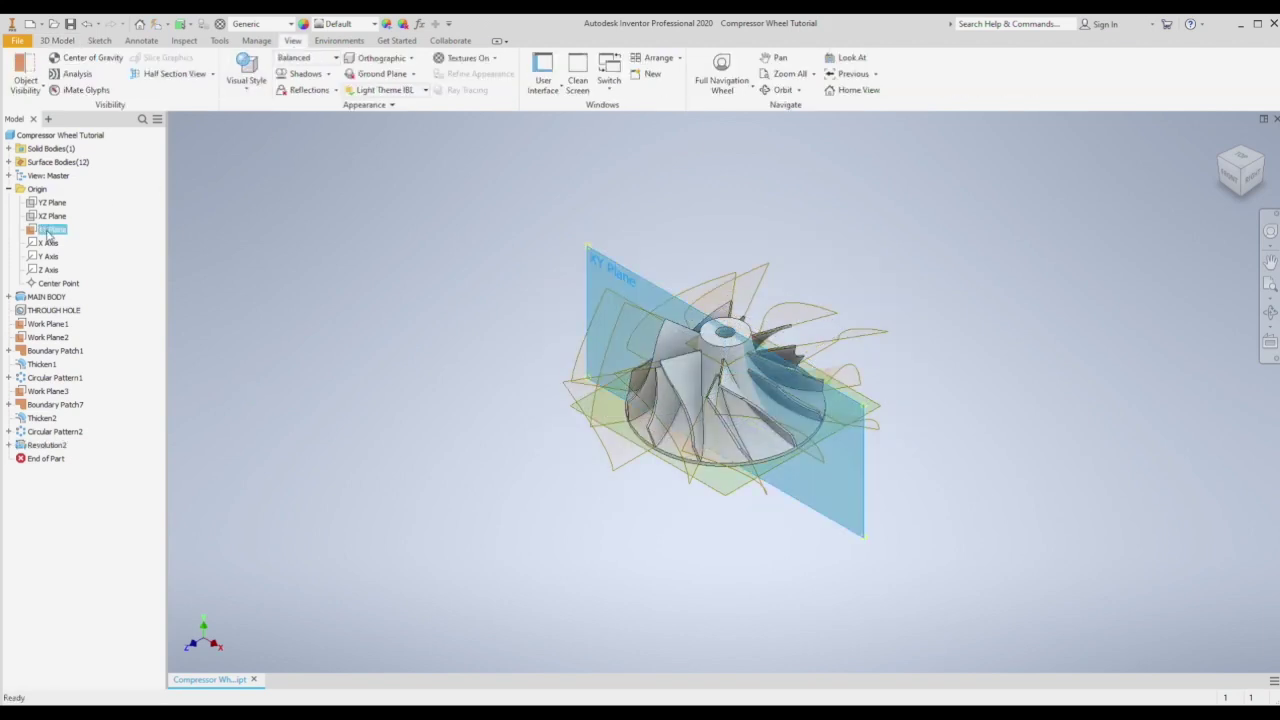
pyautogui.click(85, 311)
pyautogui.rightClick(62, 405)
pyautogui.click(72, 532)
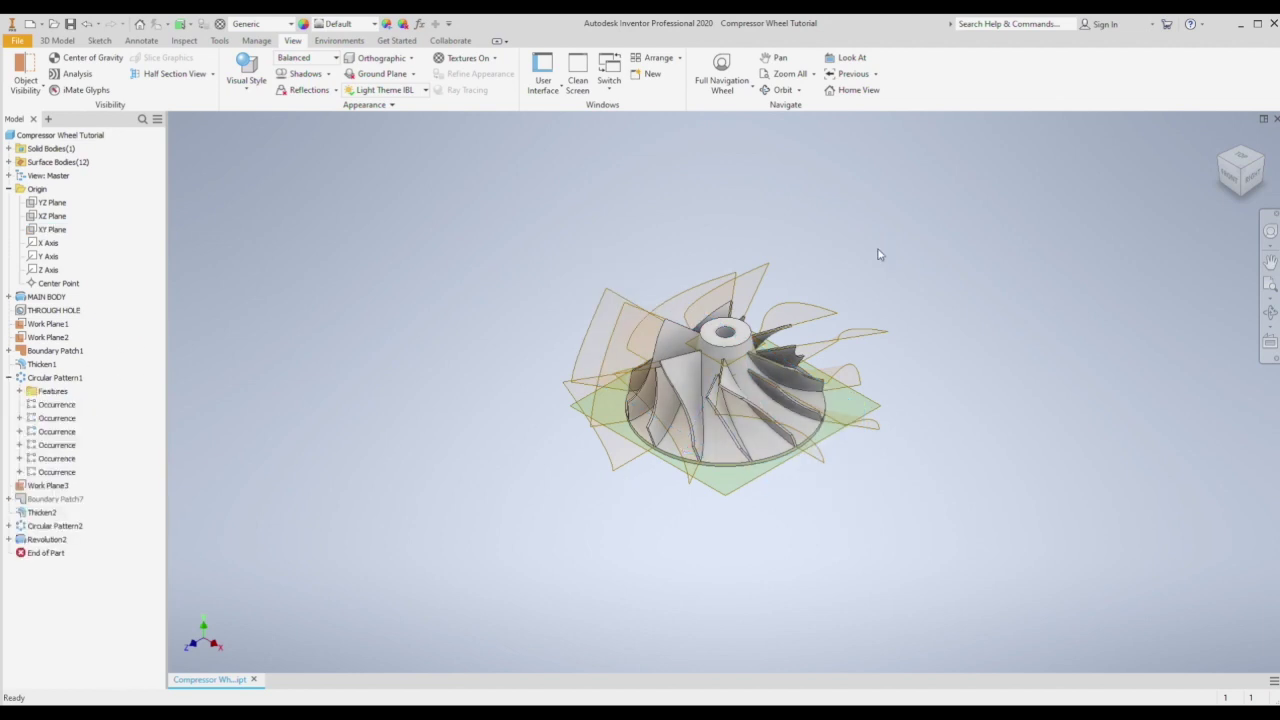
pyautogui.click(12, 169)
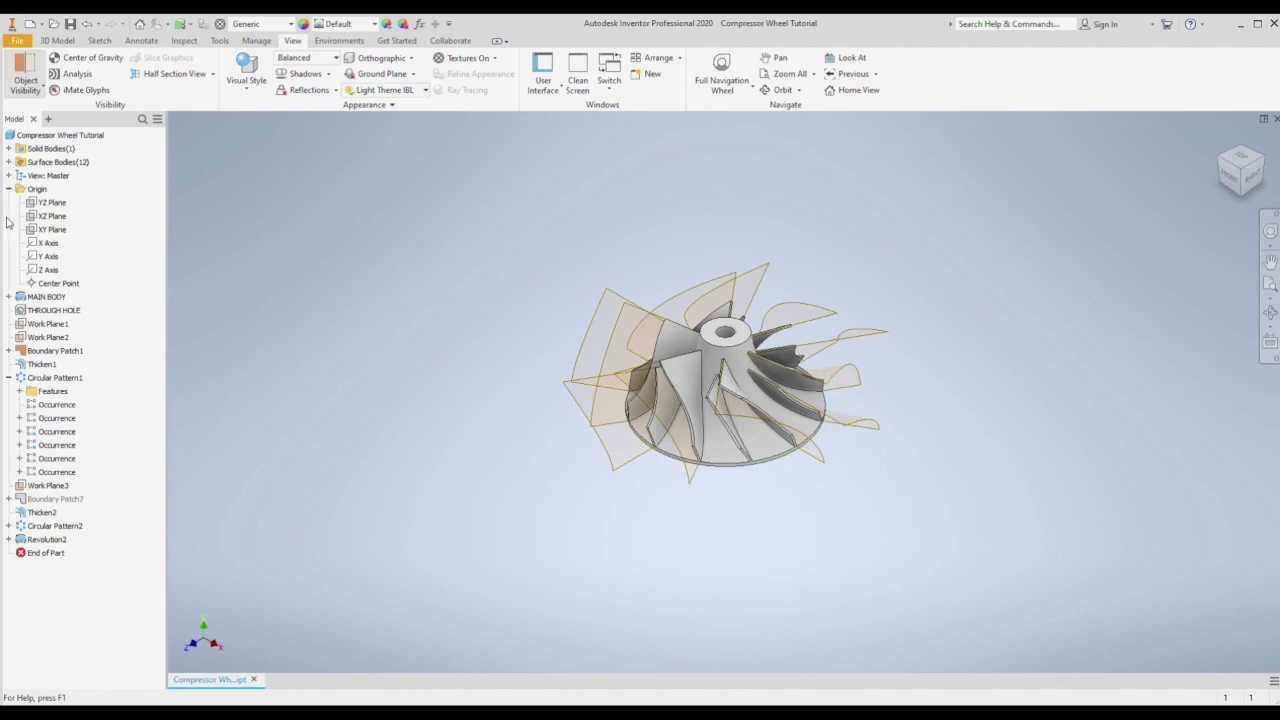
pyautogui.click(34, 262)
pyautogui.click(130, 594)
# Step: Inspect the trimmed compressor wheel from above and return to the home view
pyautogui.scroll(-2, 736, 370)
pyautogui.click(1269, 312)
pyautogui.moveTo(740, 370); pyautogui.dragTo(700, 610)
pyautogui.click(1240, 169)
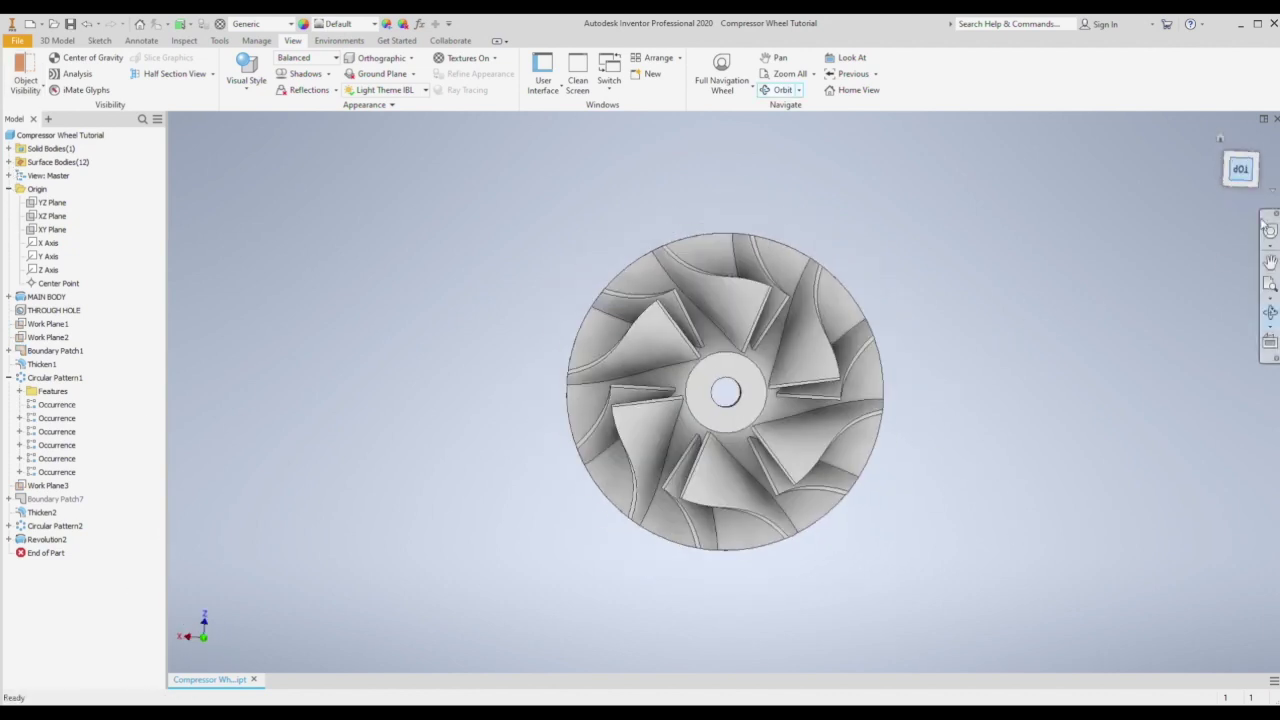
pyautogui.press('F6')
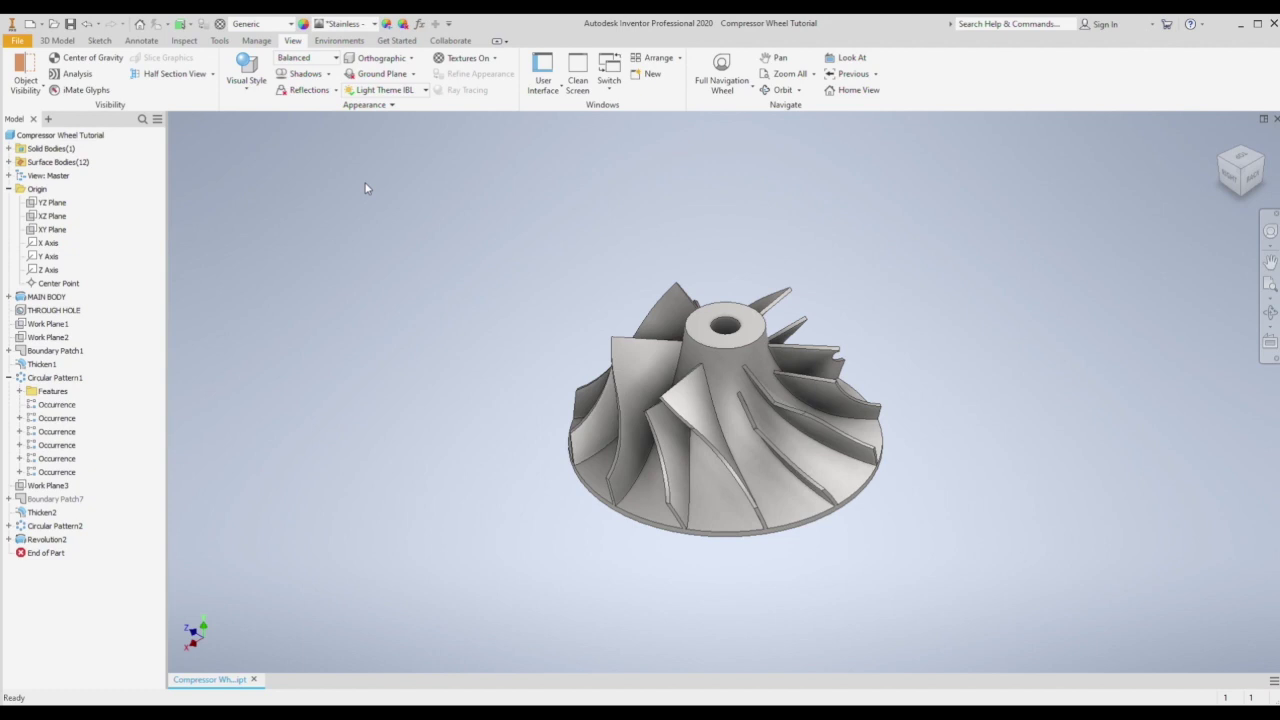
# Step: Start a fillet and select the top edges of the front and right-hand blades
pyautogui.press('f')
pyautogui.click(760, 386)
pyautogui.click(745, 408)
pyautogui.click(677, 390)
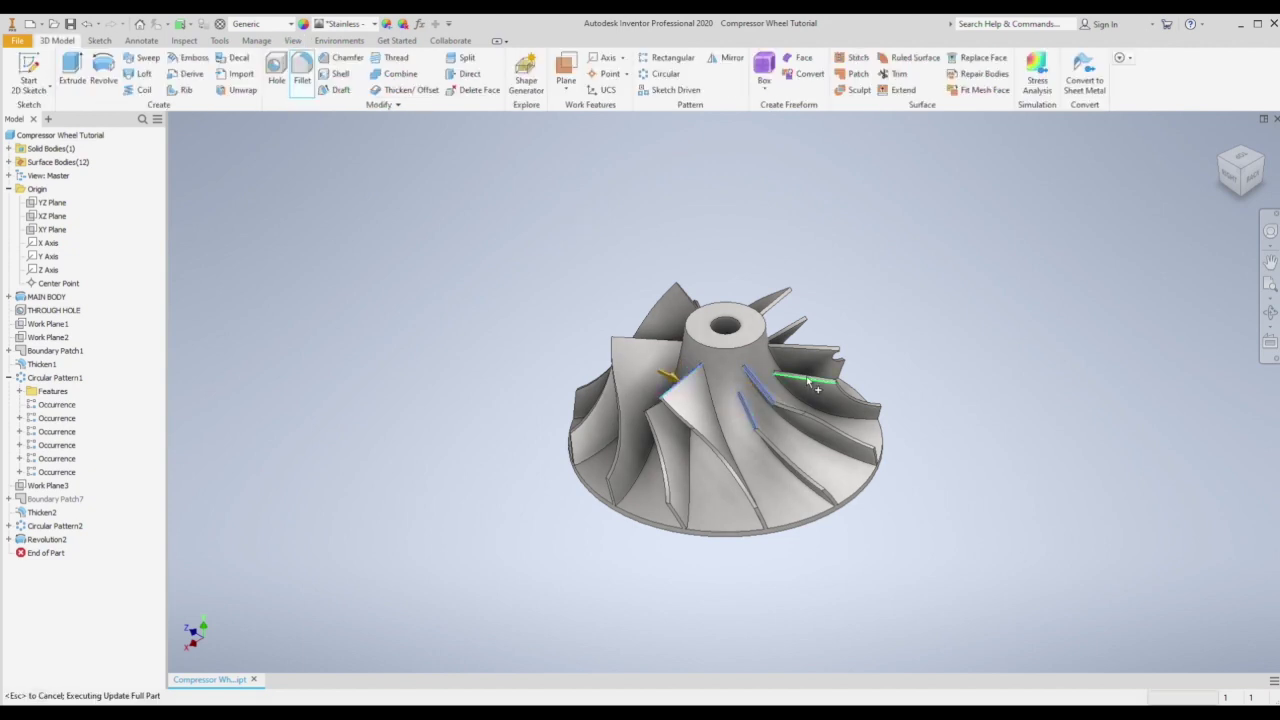
pyautogui.click(805, 377)
pyautogui.click(812, 347)
pyautogui.click(786, 330)
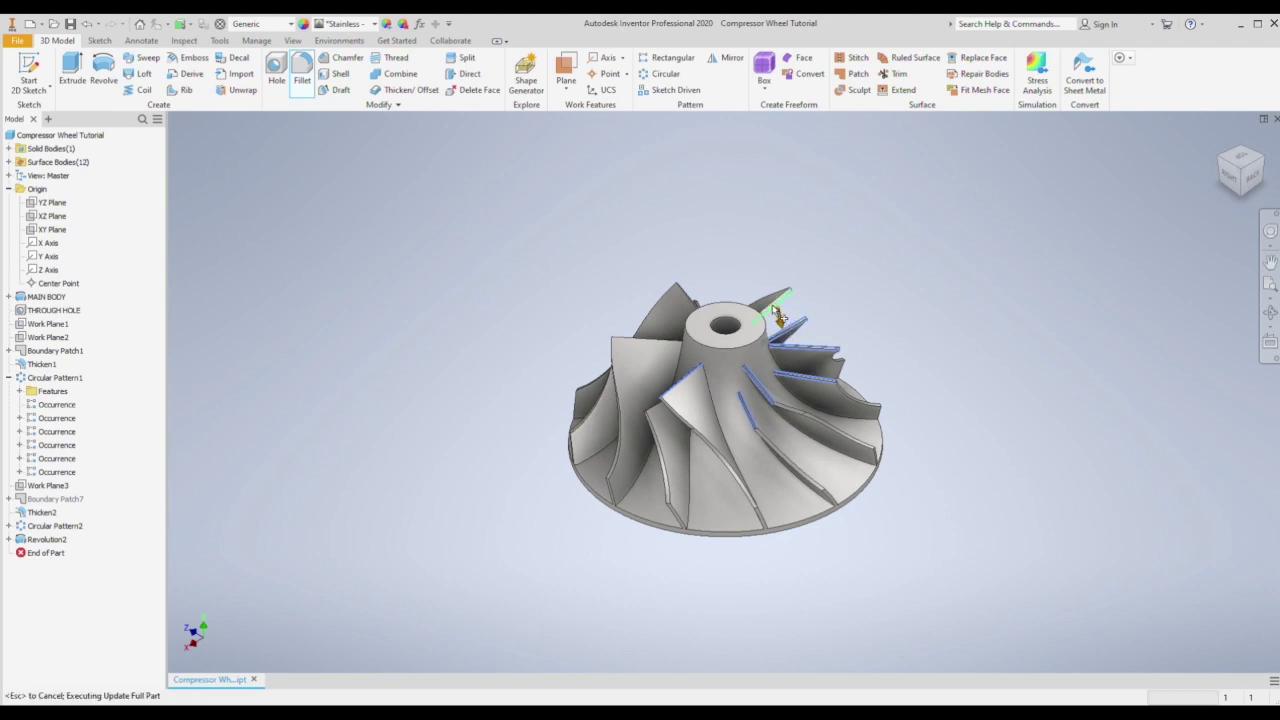
pyautogui.click(777, 301)
# Step: Add the top edges of the remaining blades to the fillet selection and create the fillet
pyautogui.keyDown('shift'); pyautogui.moveTo(780, 330); pyautogui.dragTo(745, 535, button='middle'); pyautogui.keyUp('shift')
pyautogui.click(707, 315)
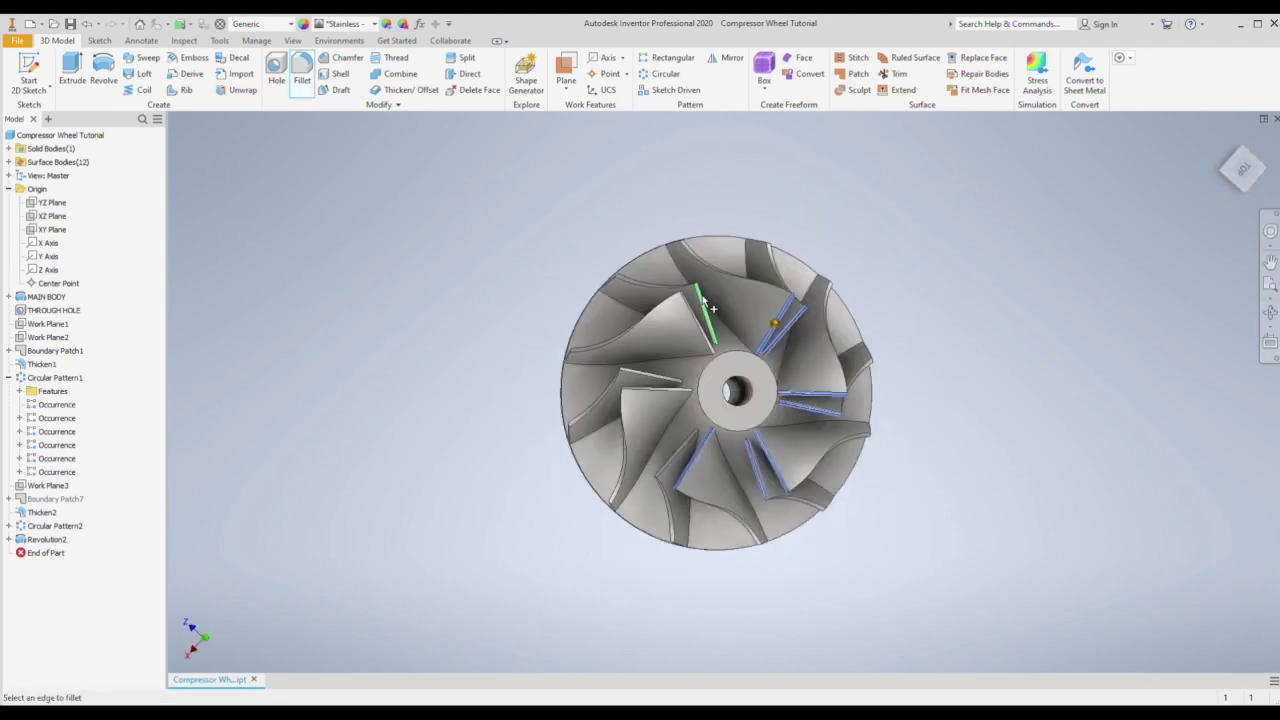
pyautogui.click(707, 354)
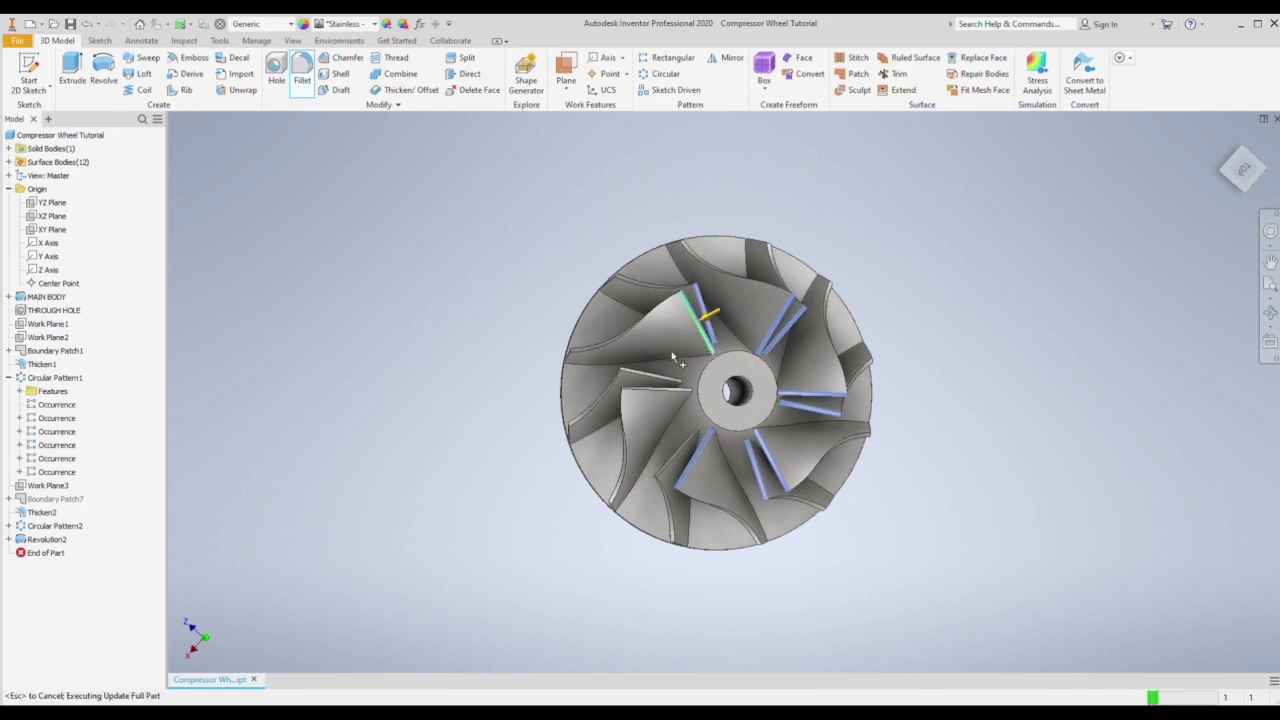
pyautogui.click(652, 378)
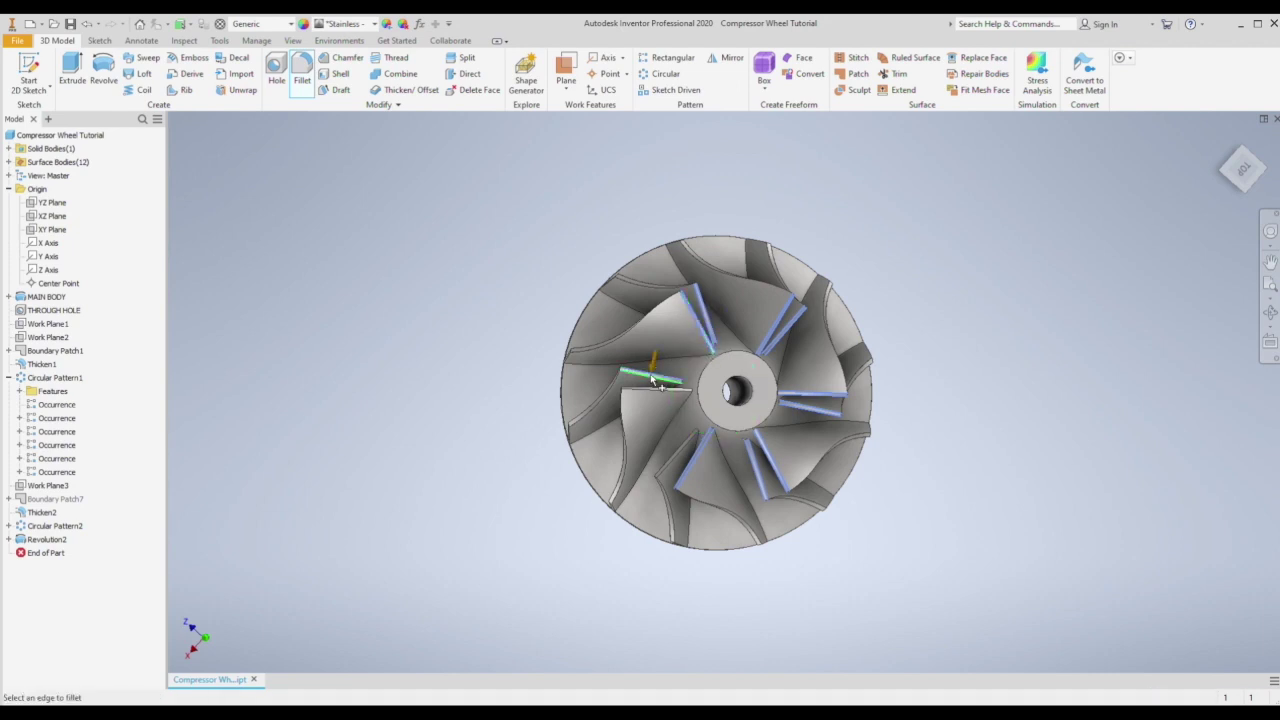
pyautogui.click(636, 388)
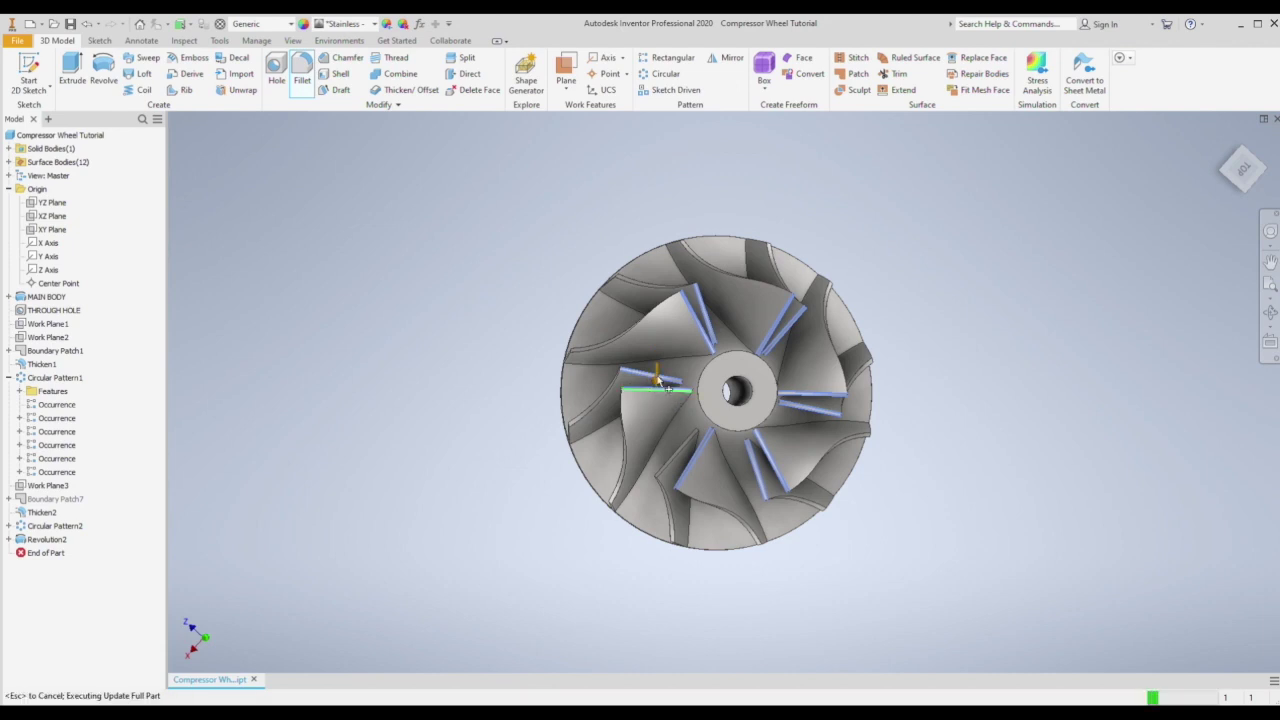
pyautogui.click(660, 387)
pyautogui.click(686, 454)
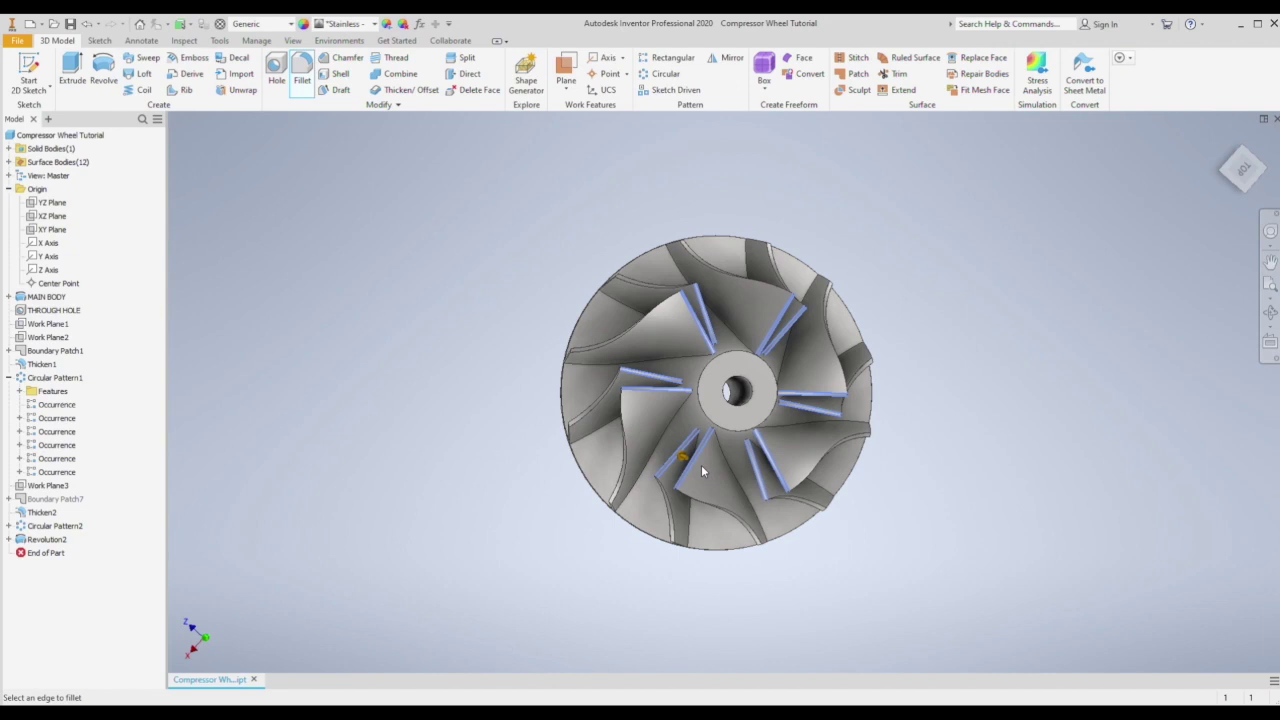
pyautogui.click(356, 452)
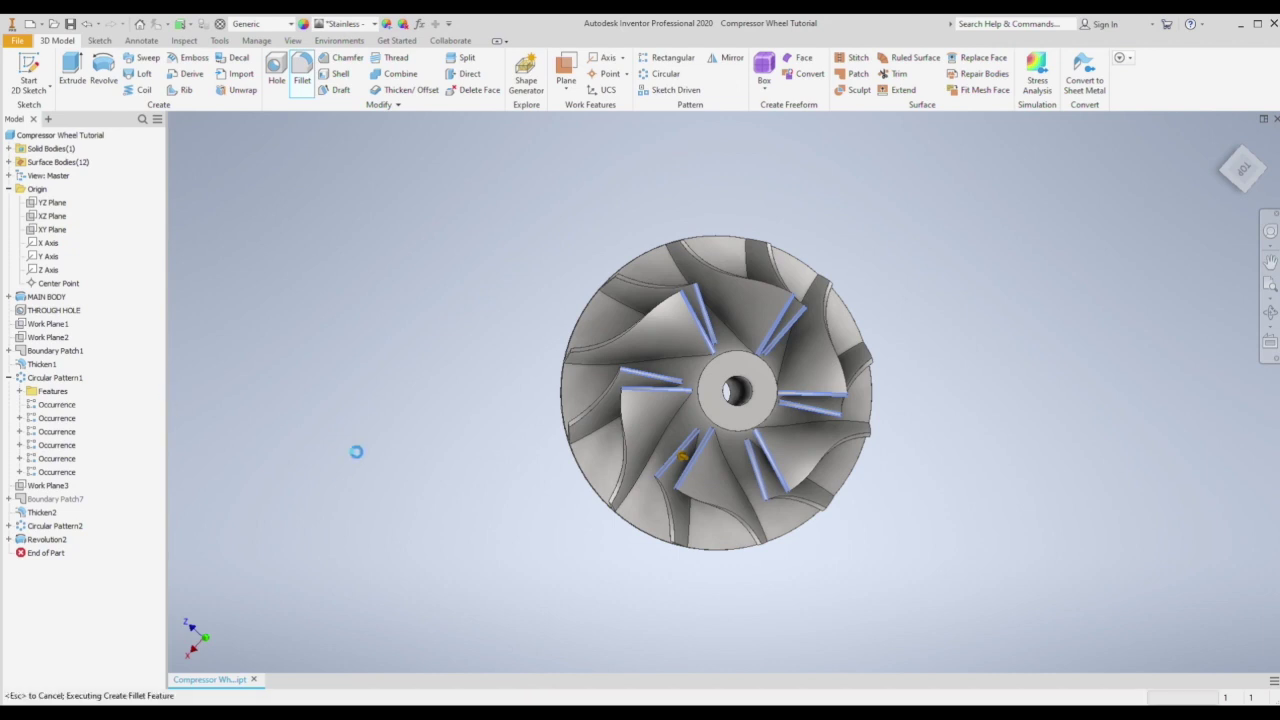